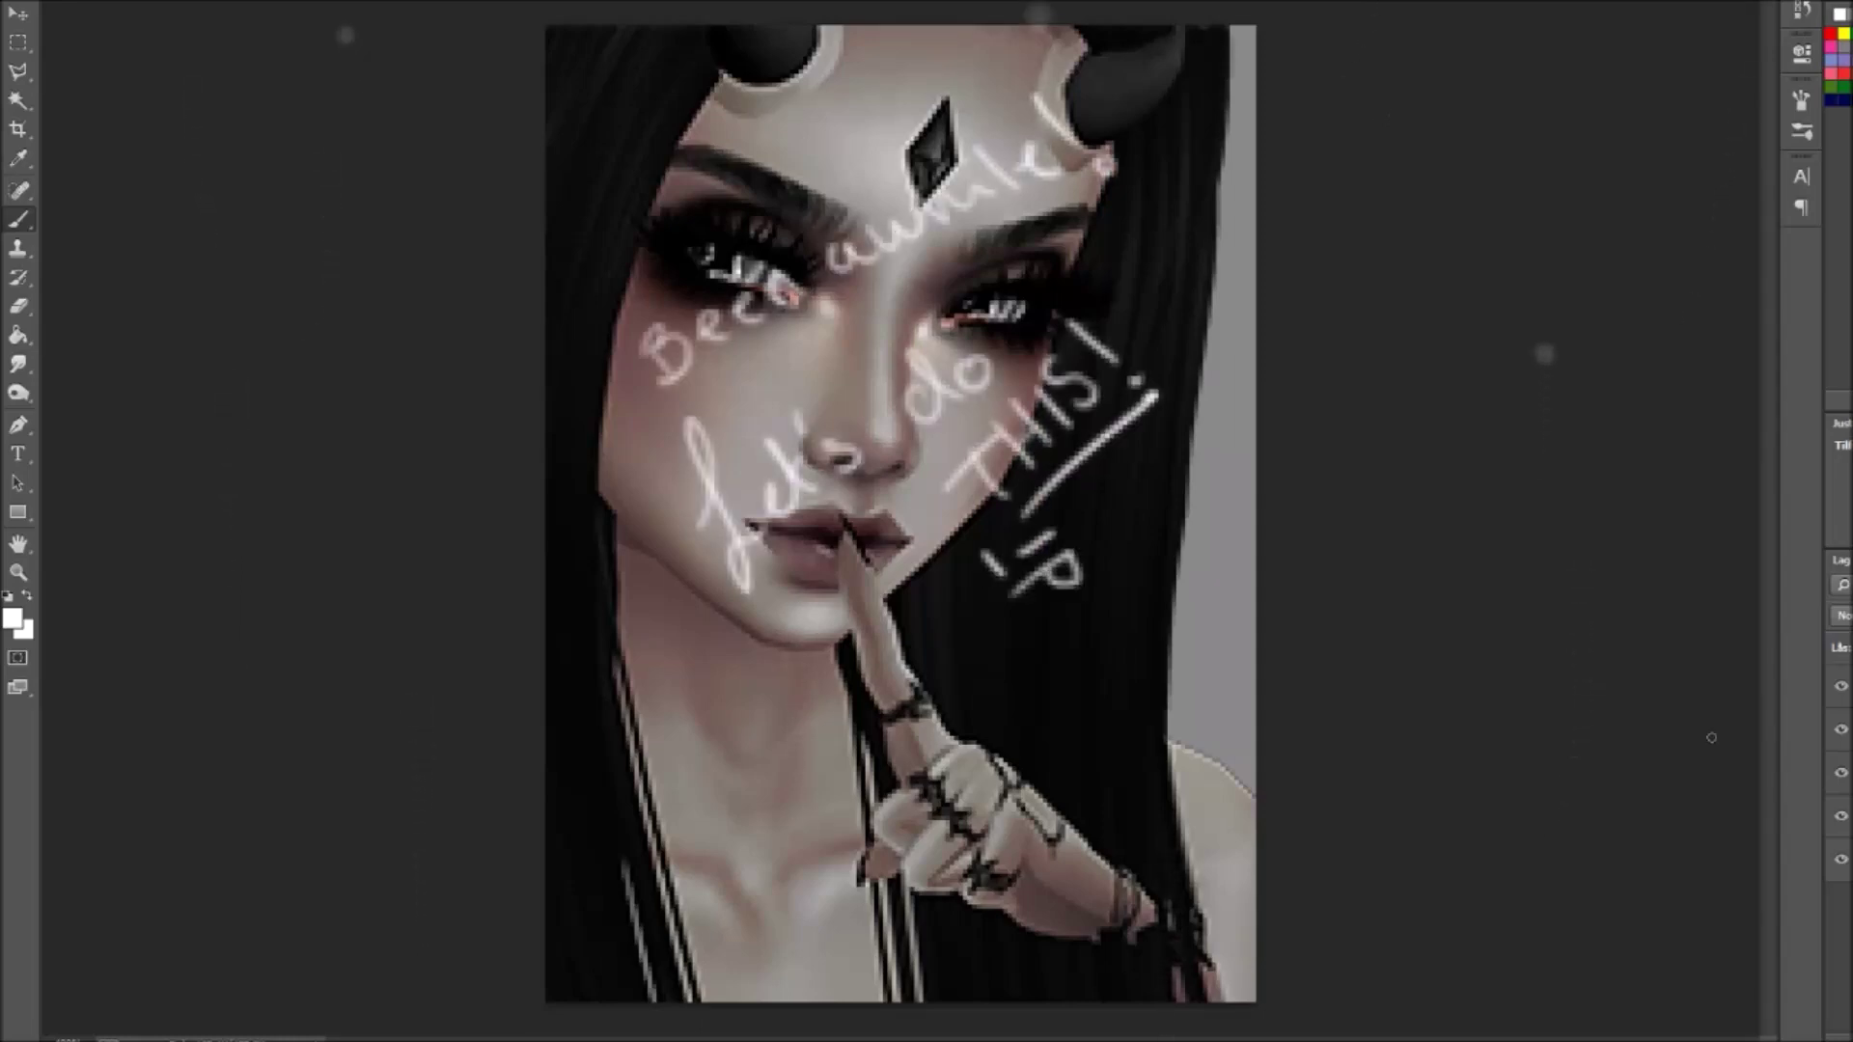
Step: Shade the nose bridge, then sample several light and dark skin tones from the face
drag(855, 242, 863, 386)
alt+click(737, 229)
alt+click(994, 282)
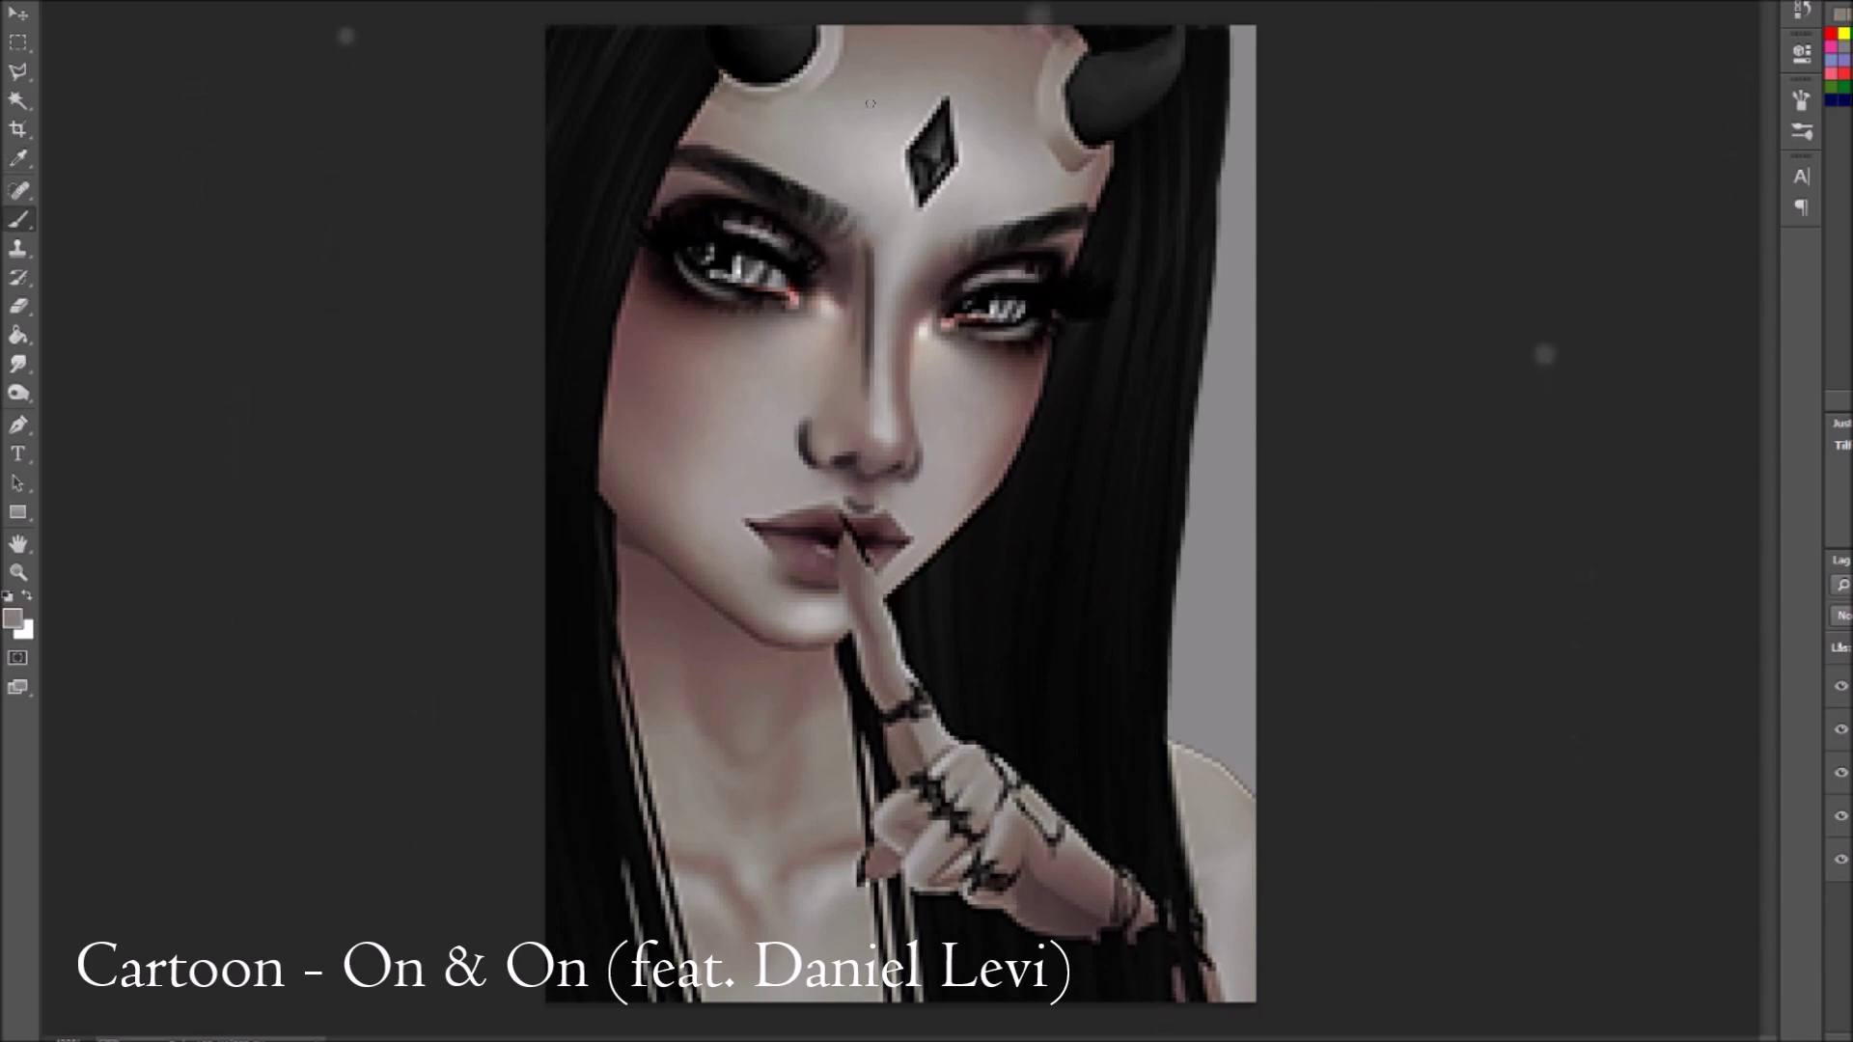
alt+click(1052, 140)
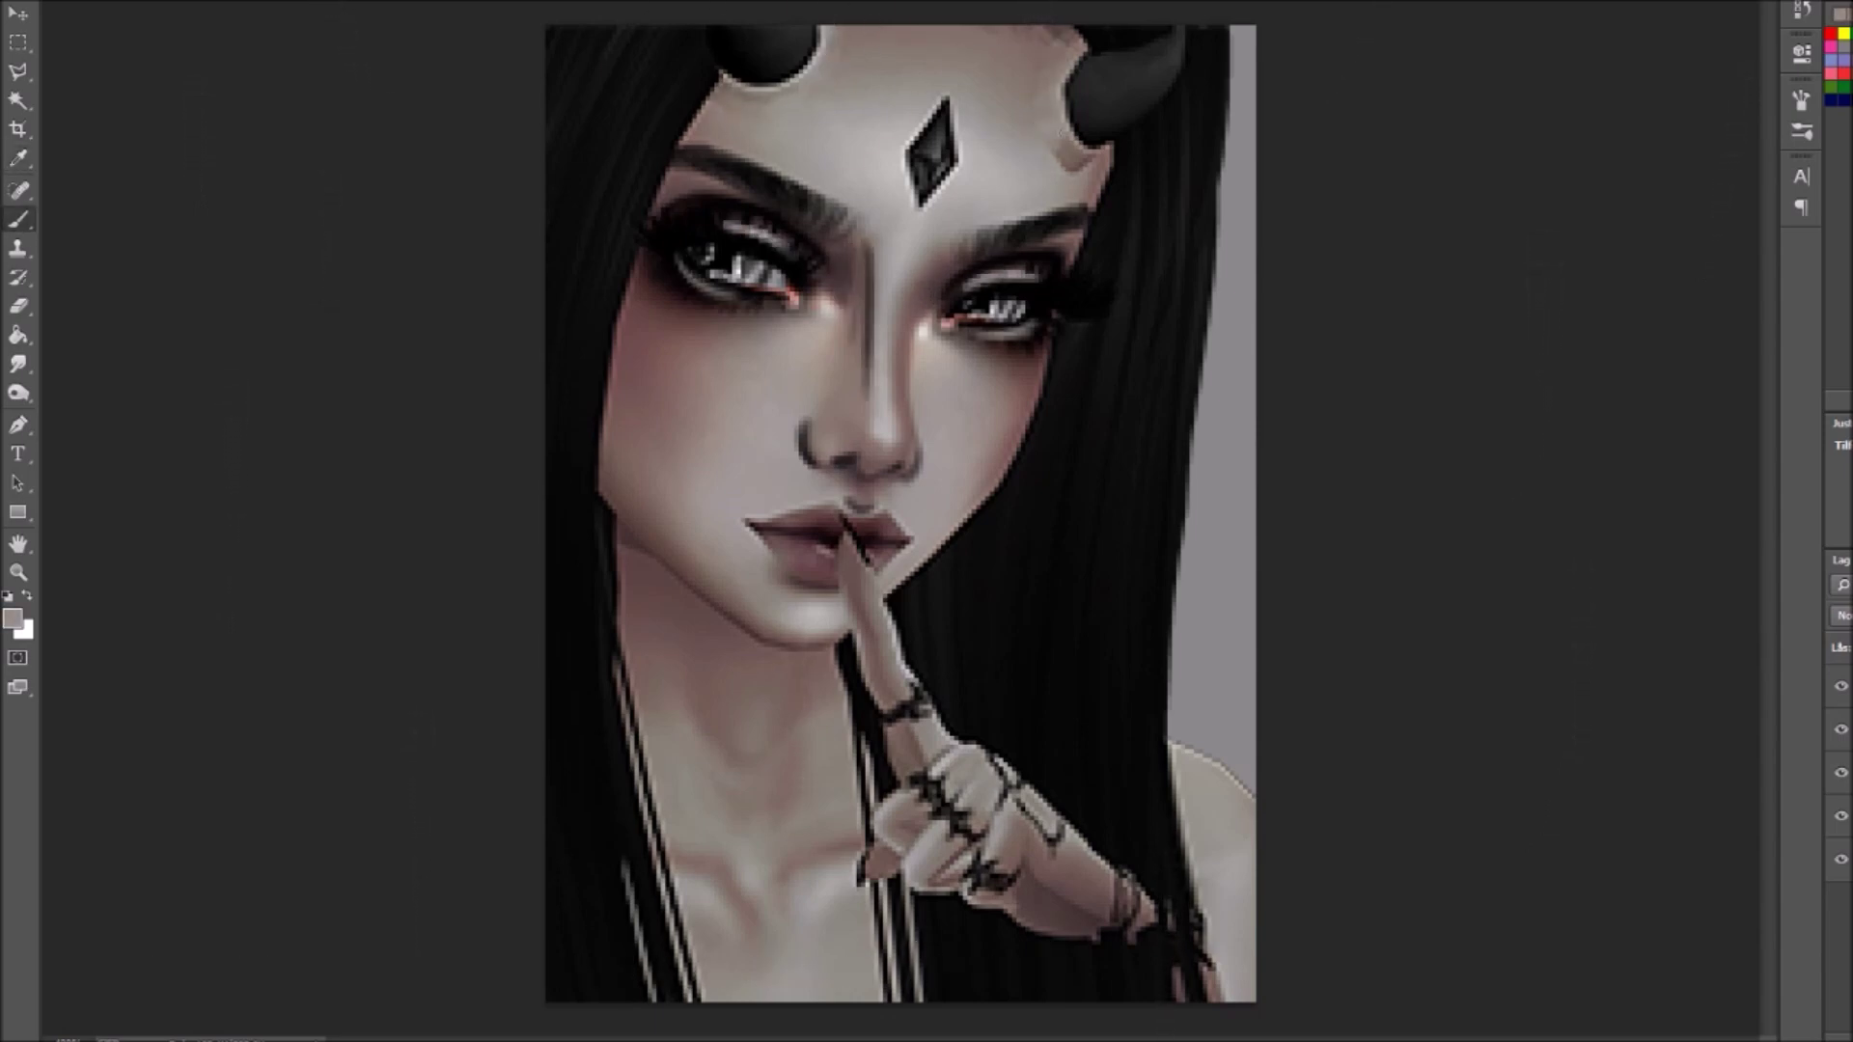
alt+click(782, 521)
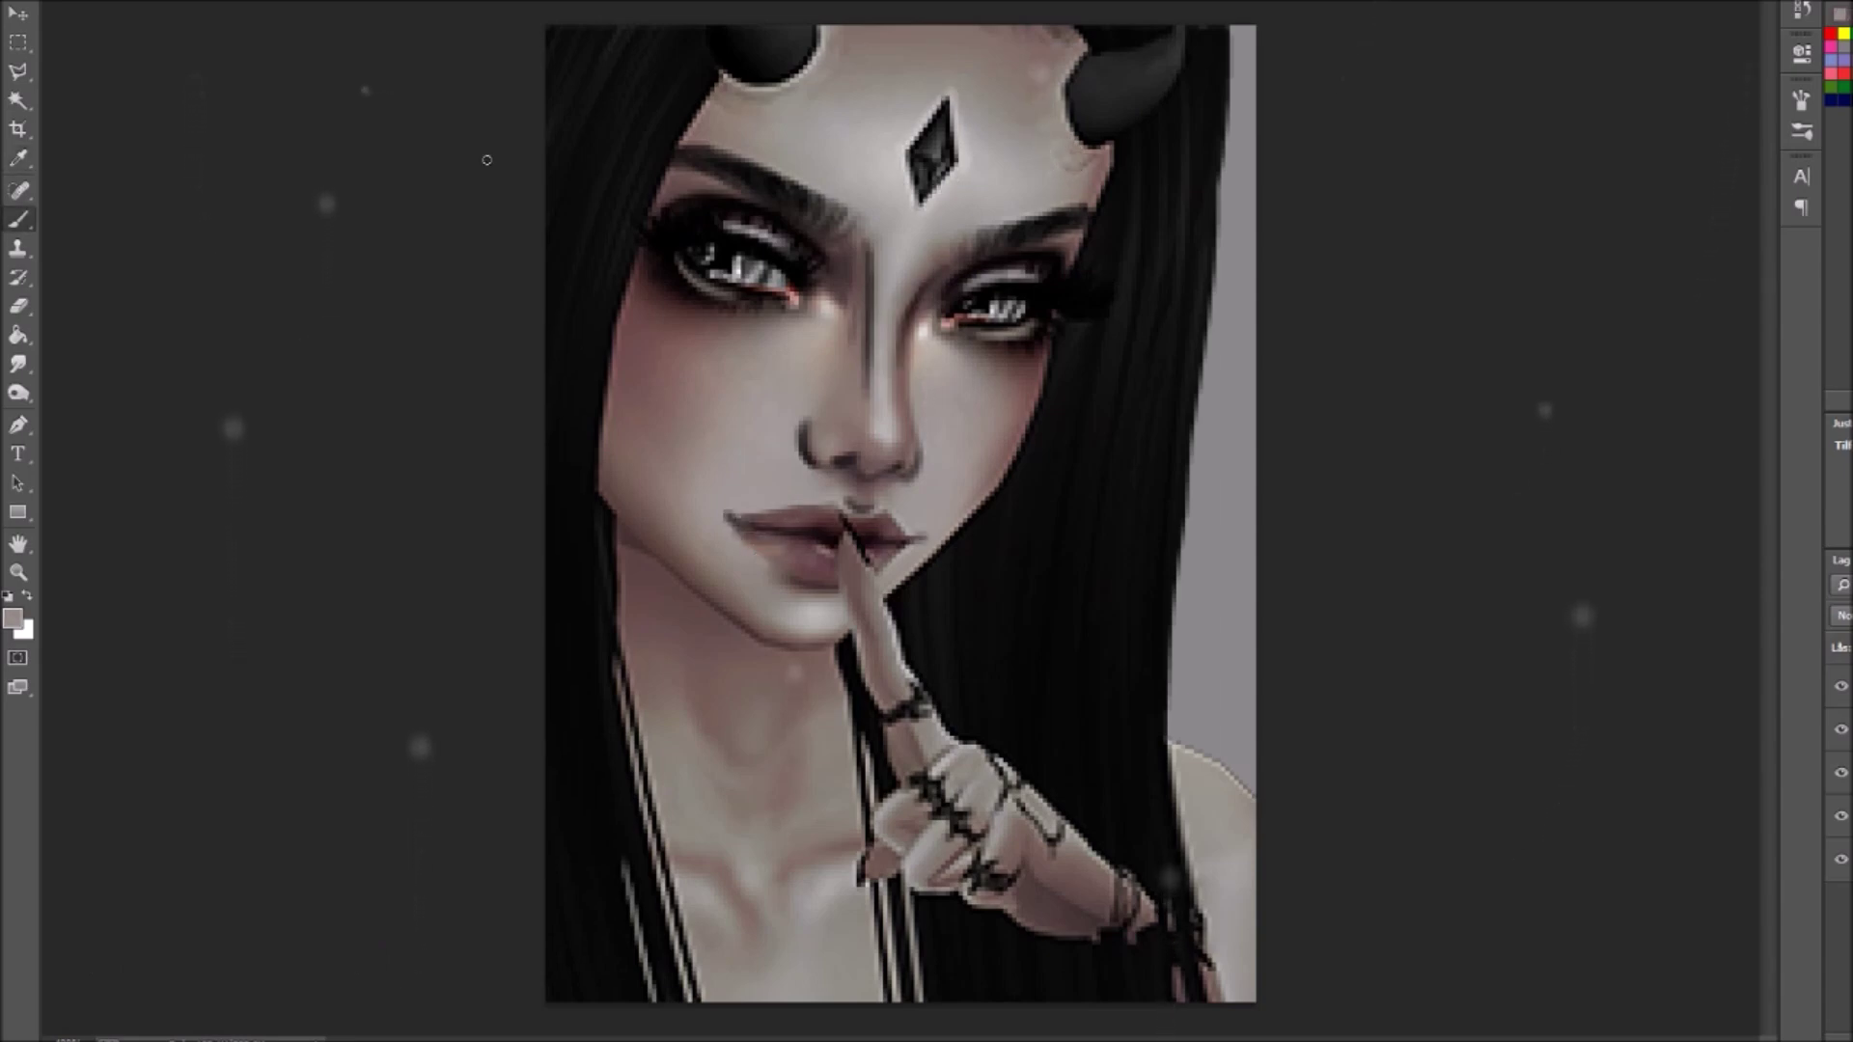
alt+click(617, 524)
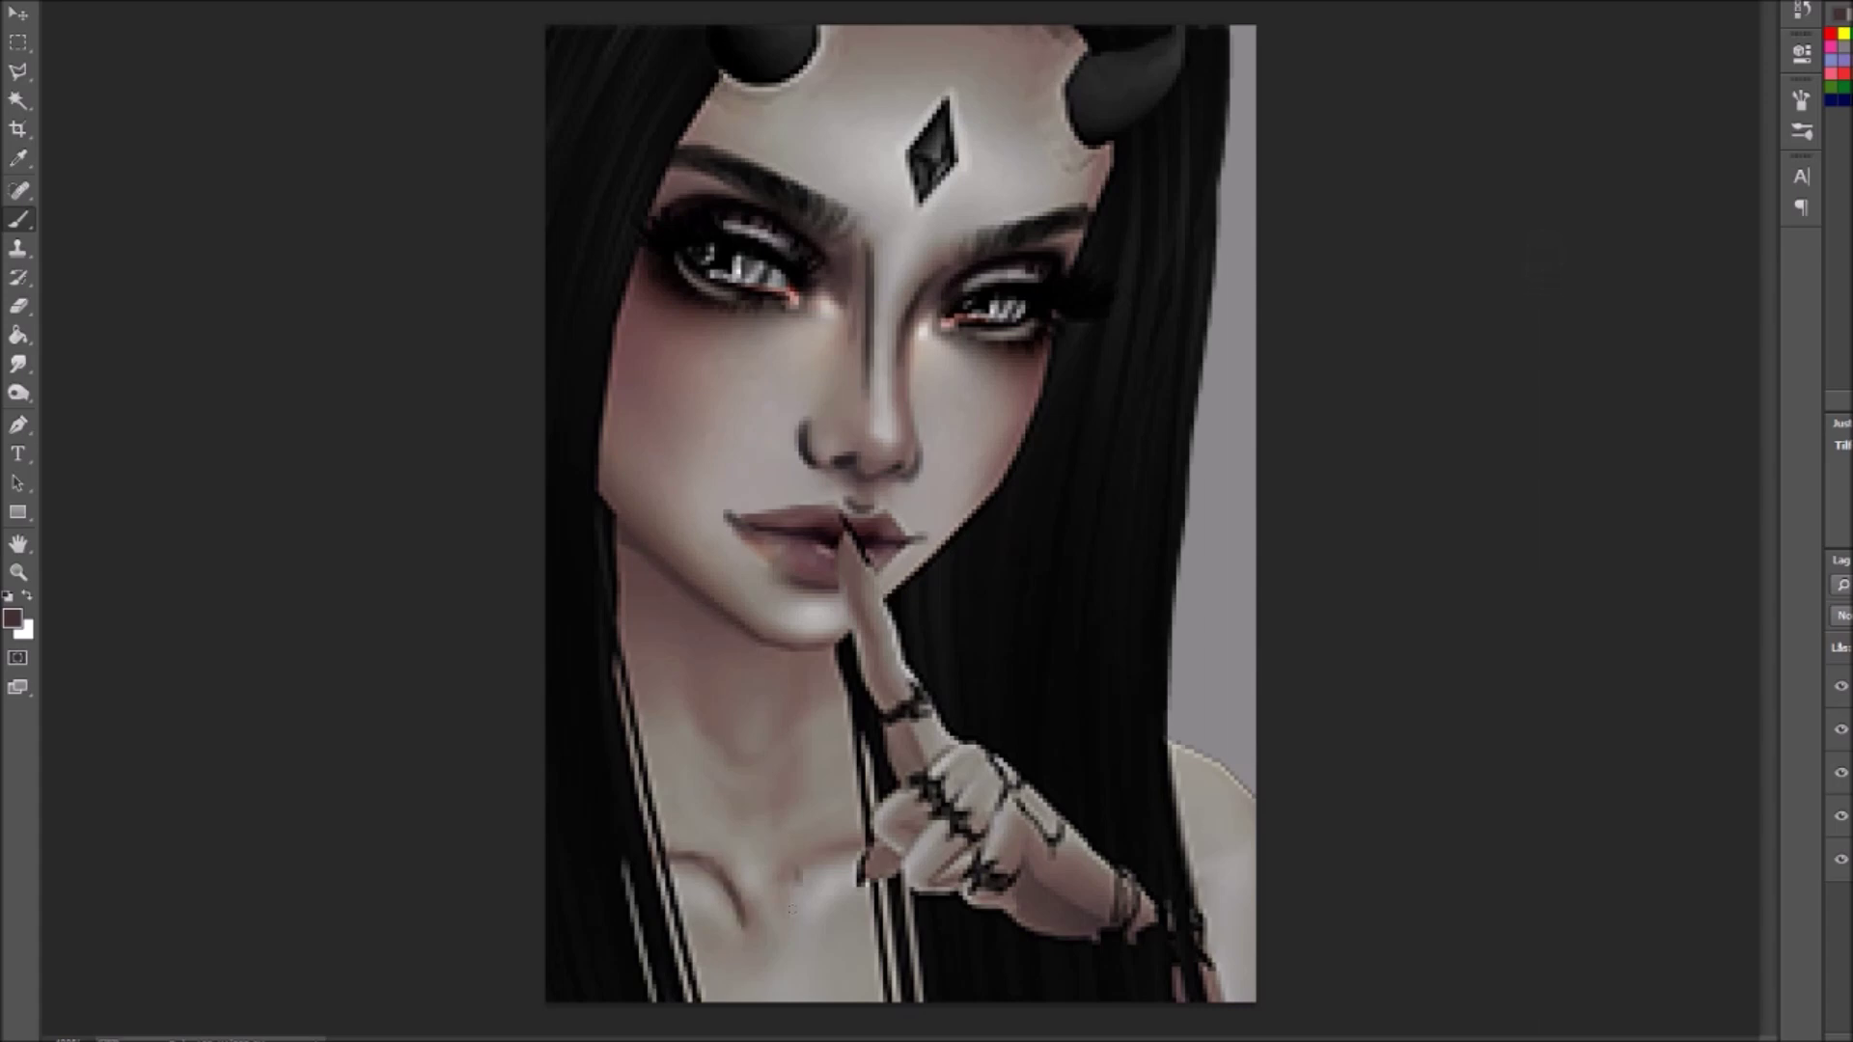
Step: Paint skin tone over the raised finger's tattoos and brighten the finger below the lips
mouse_move(950, 734)
mouse_down()
mouse_move(883, 598)
mouse_move(913, 772)
mouse_move(869, 656)
mouse_move(1011, 769)
mouse_up()
alt+click(849, 676)
alt+click(869, 623)
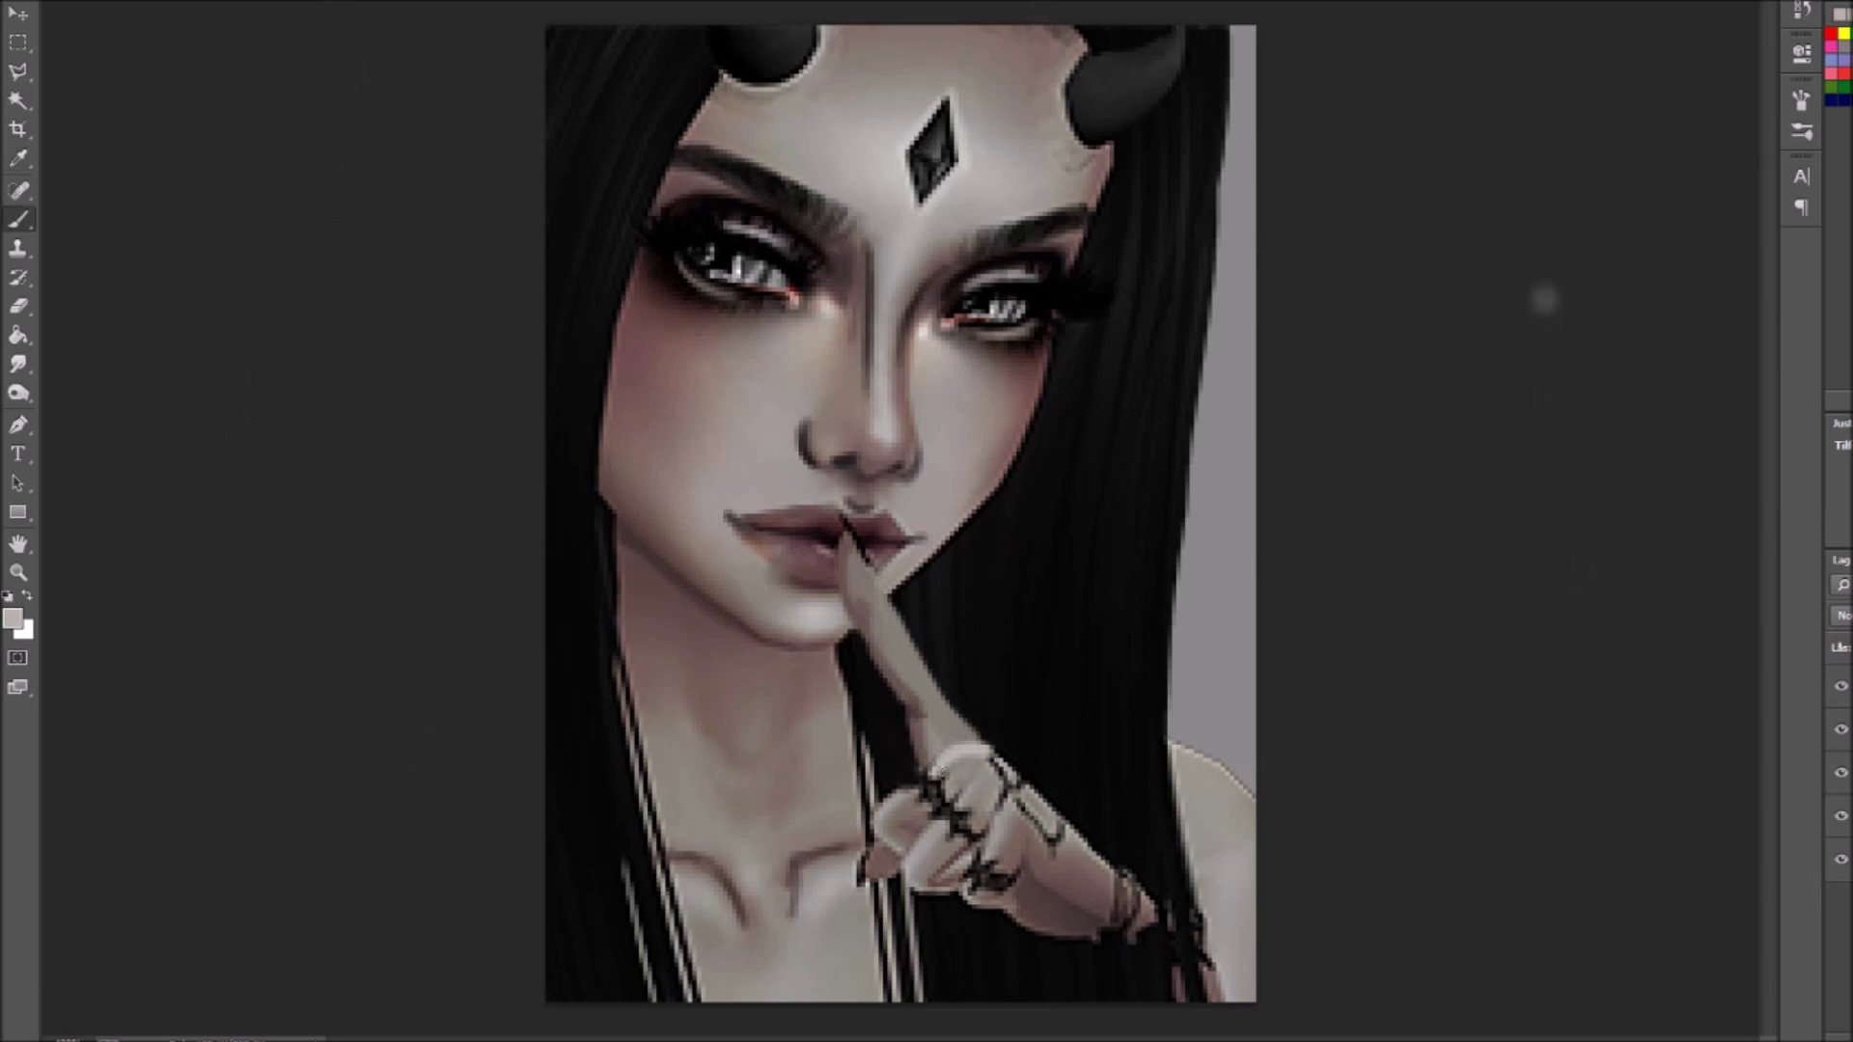
drag(869, 564, 955, 705)
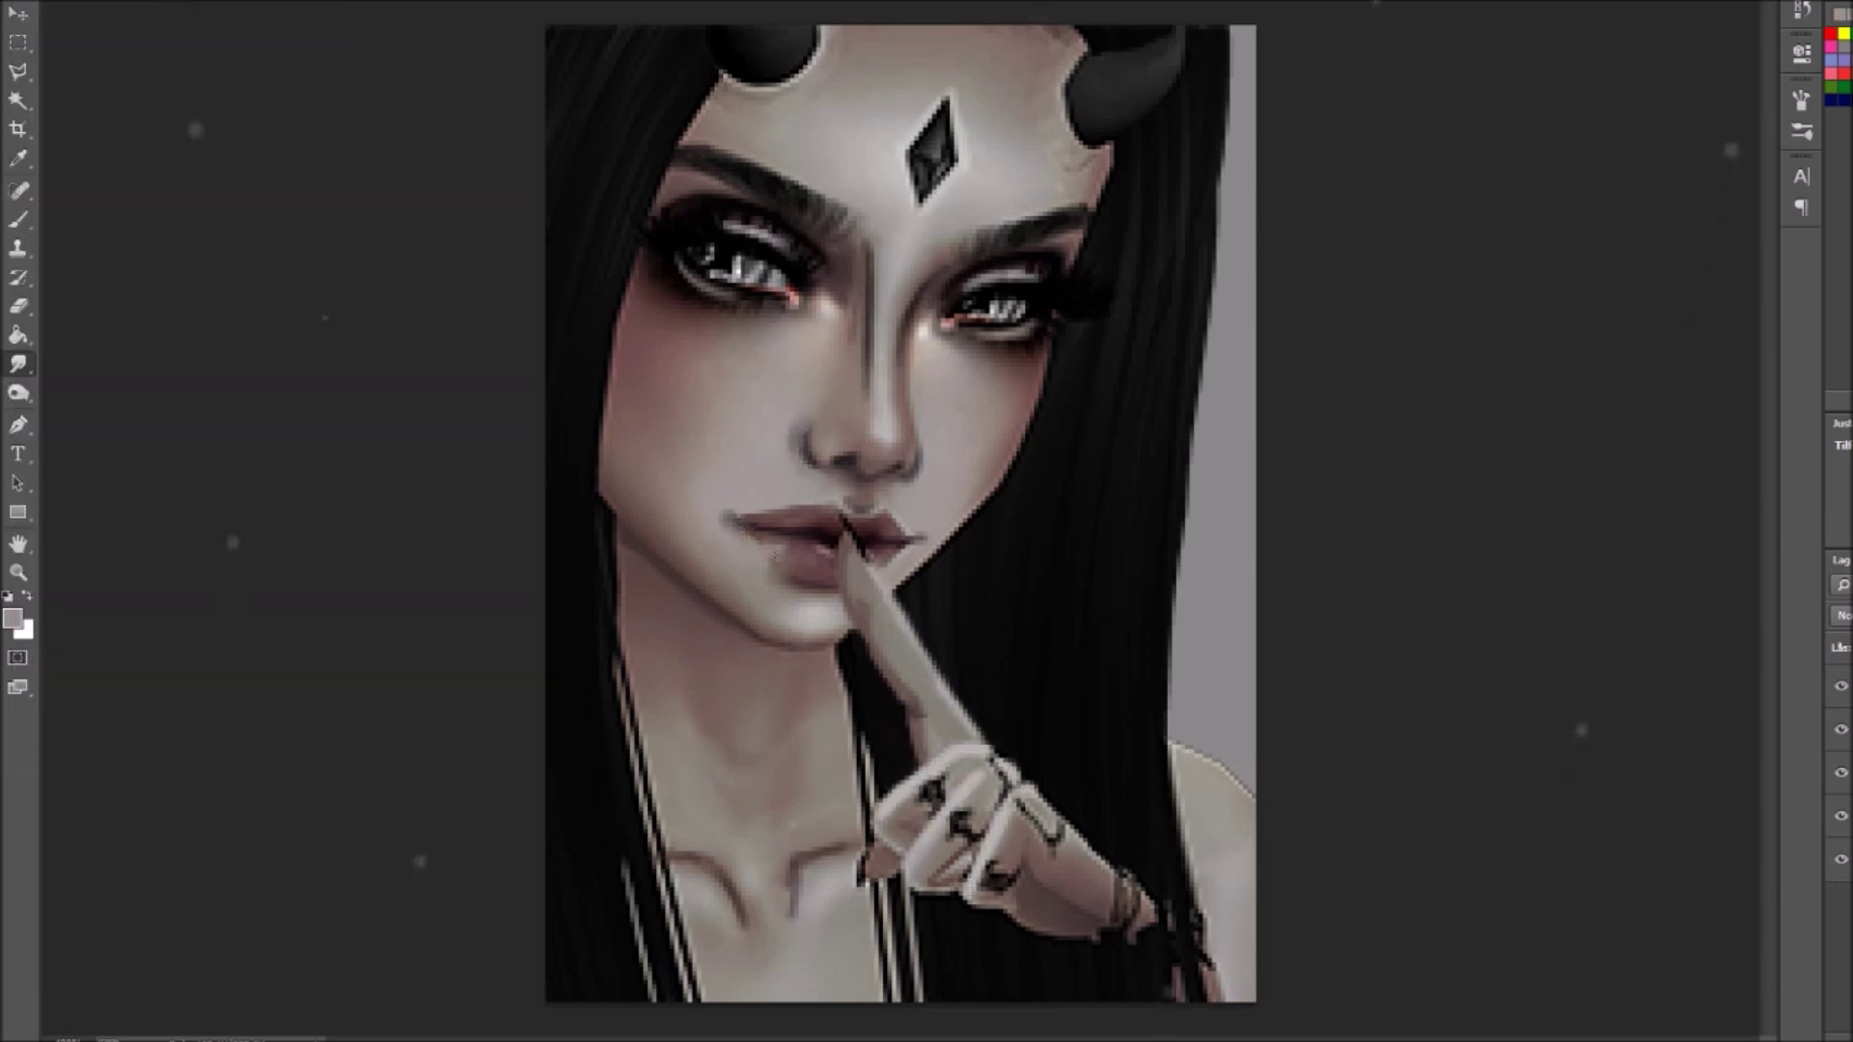
Step: Merge the painted layer down and lighten the dark tattoo patch on the hand
key(ctrl+e)
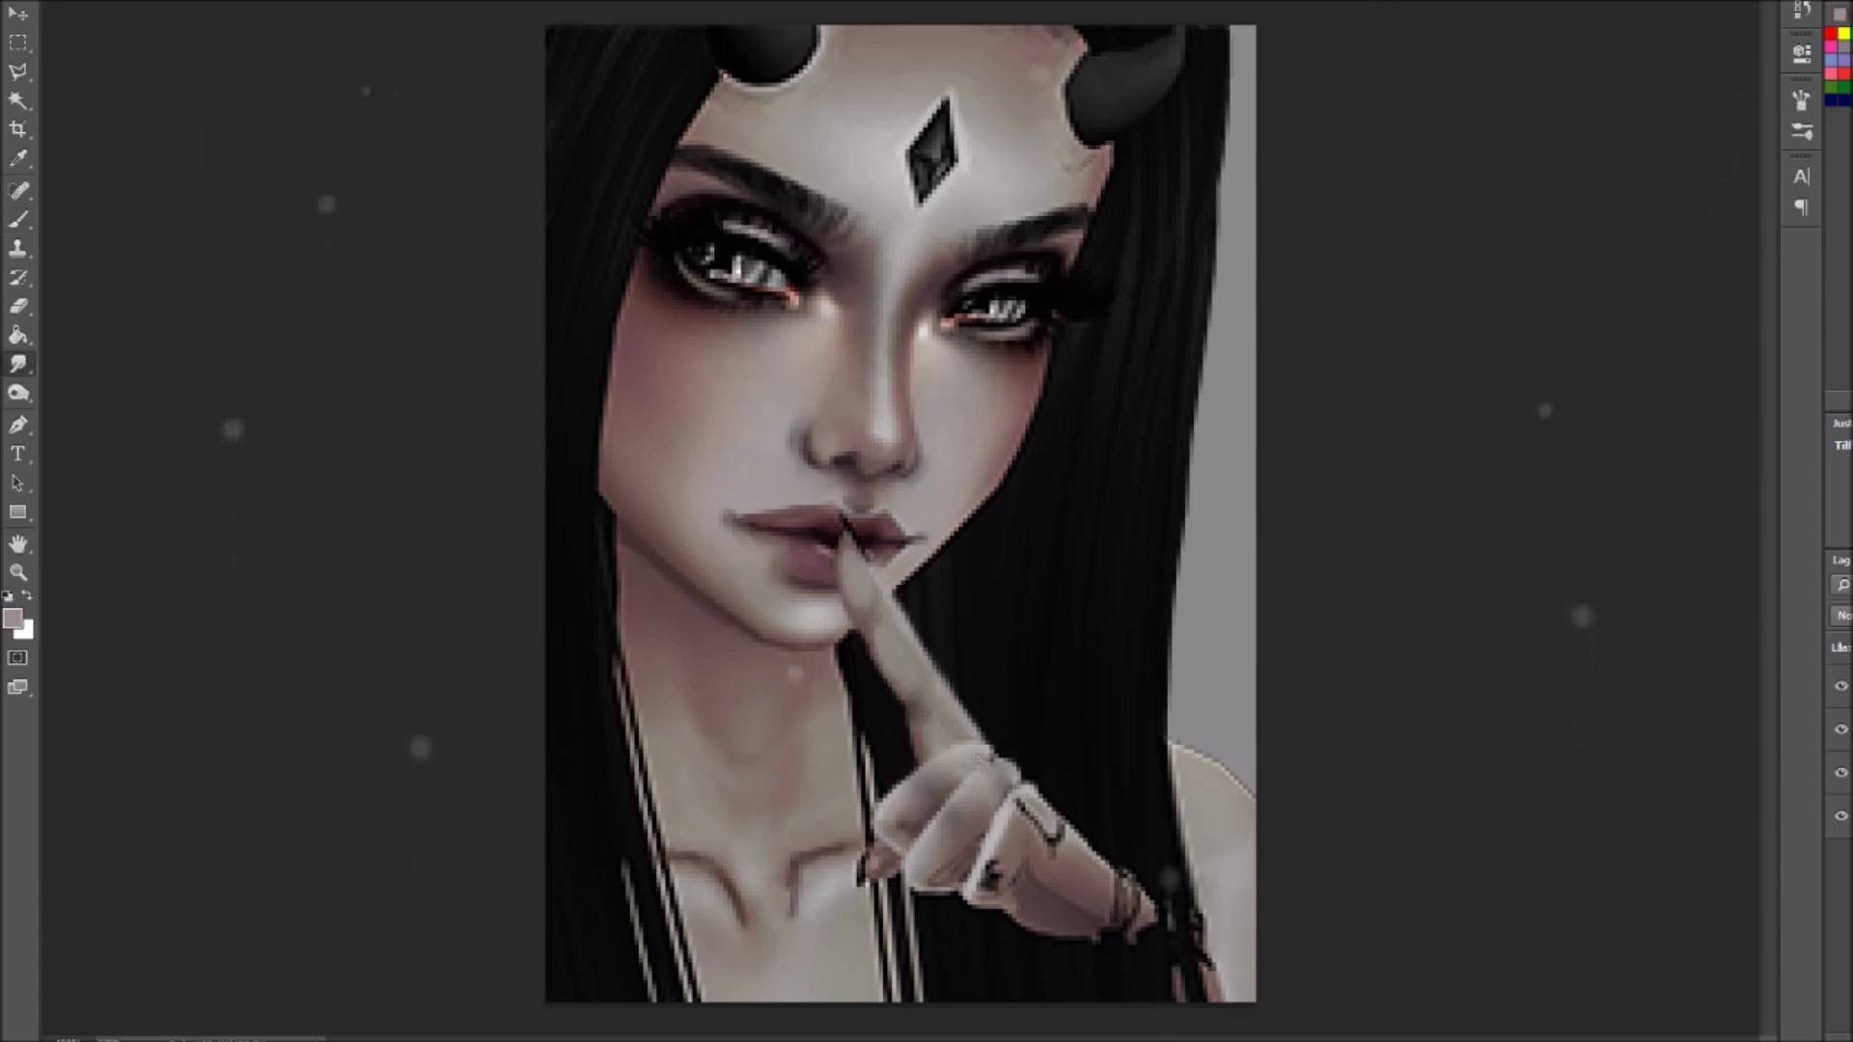
alt+click(994, 868)
drag(980, 902, 1028, 909)
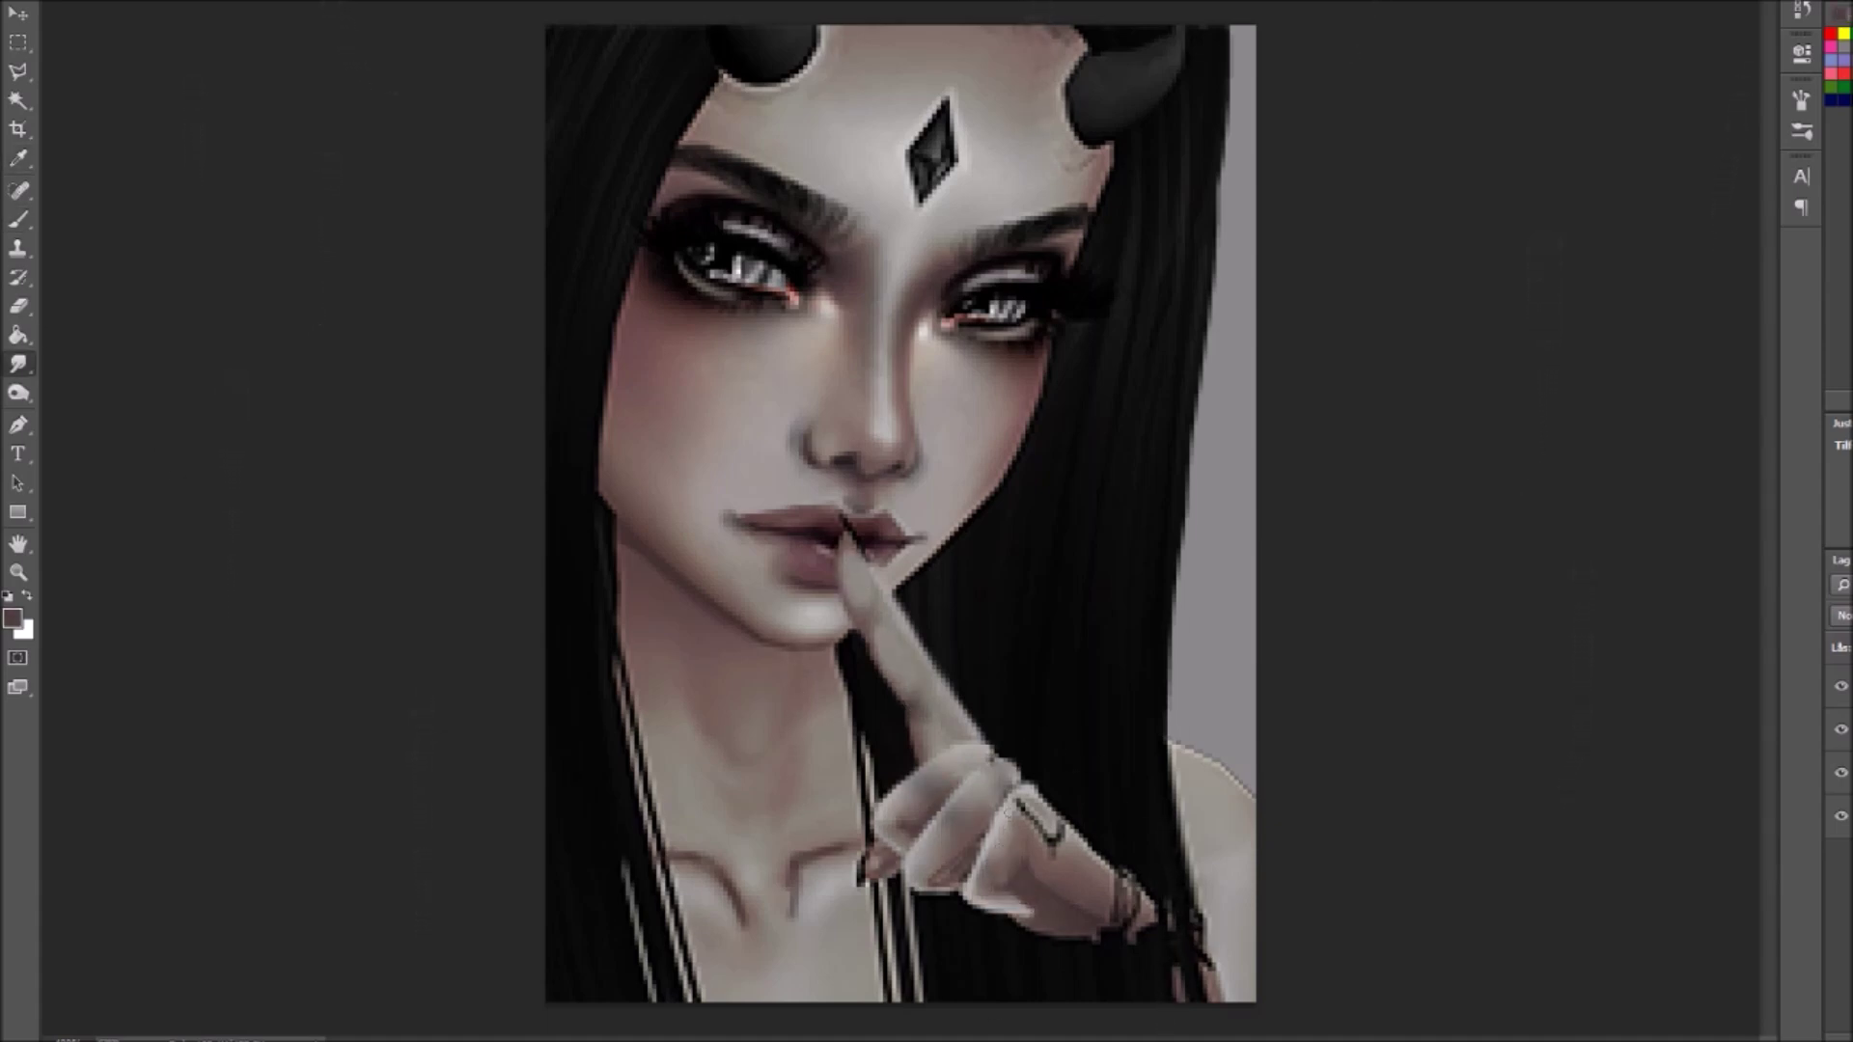
key(b)
alt+click(893, 521)
key(r)
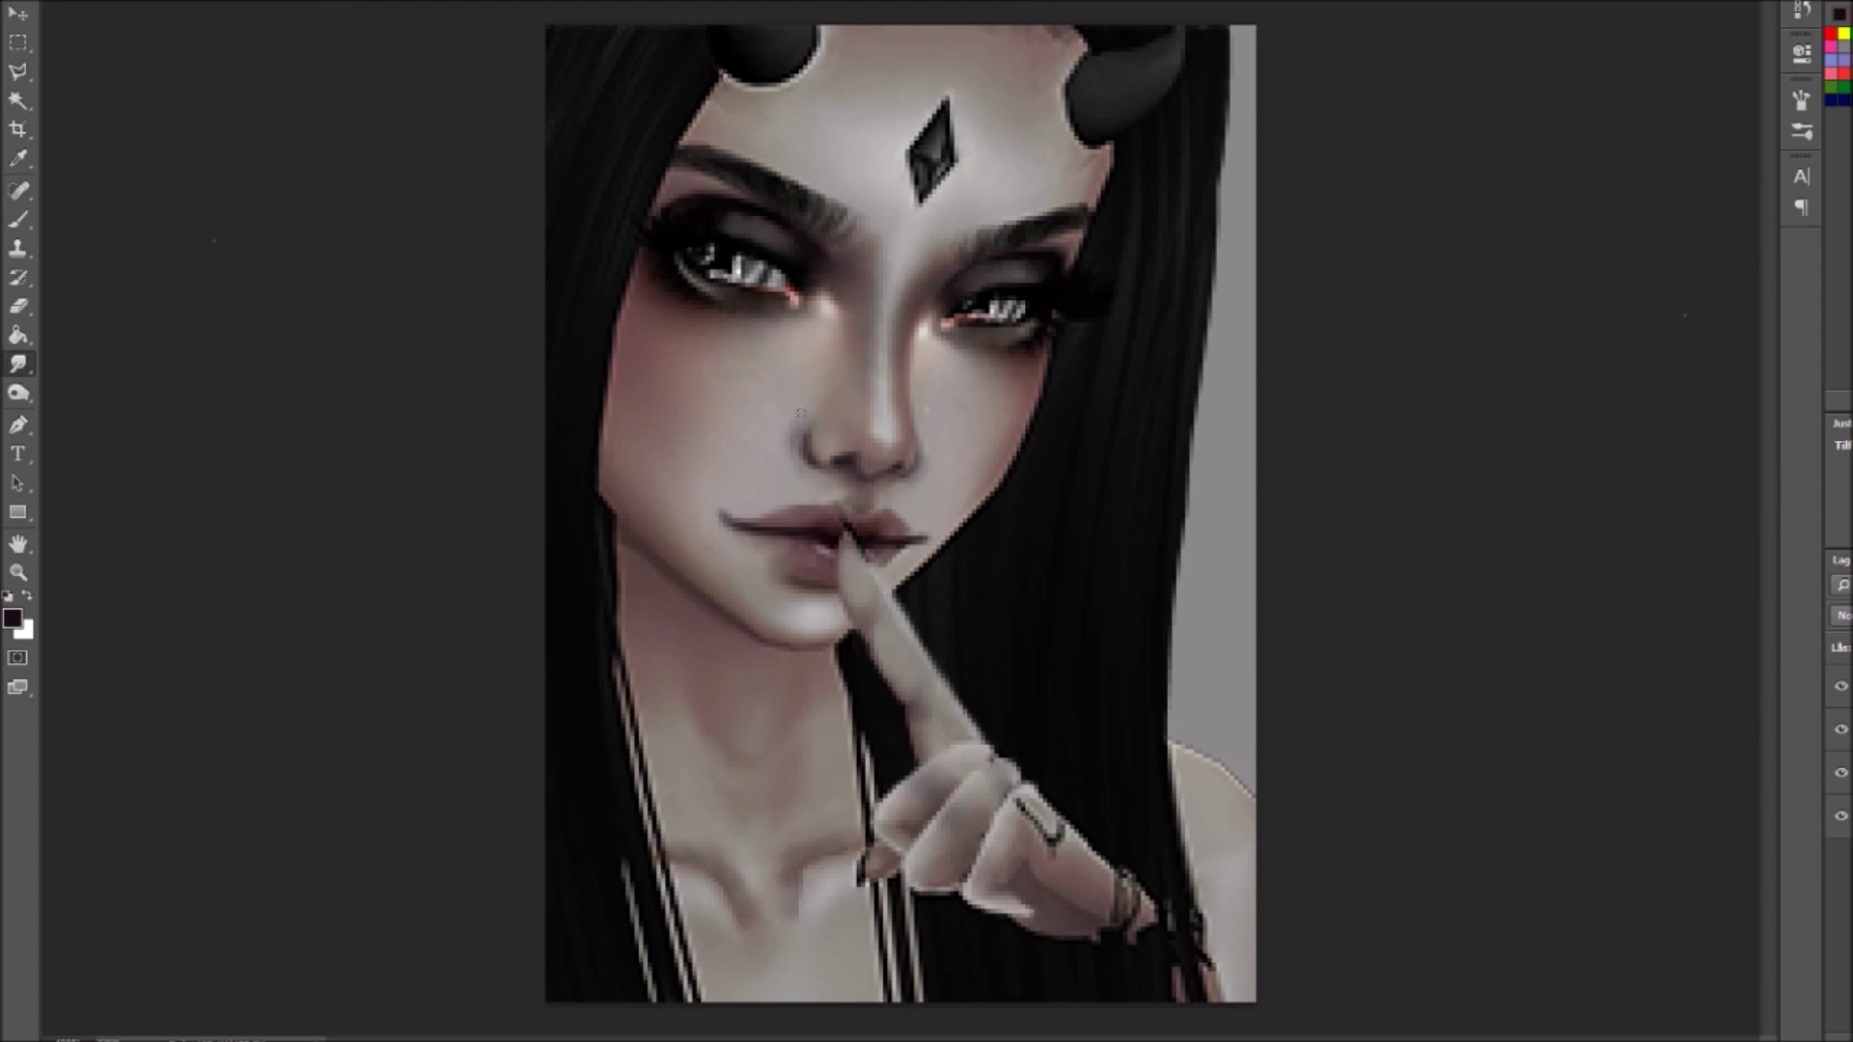
click(17, 364)
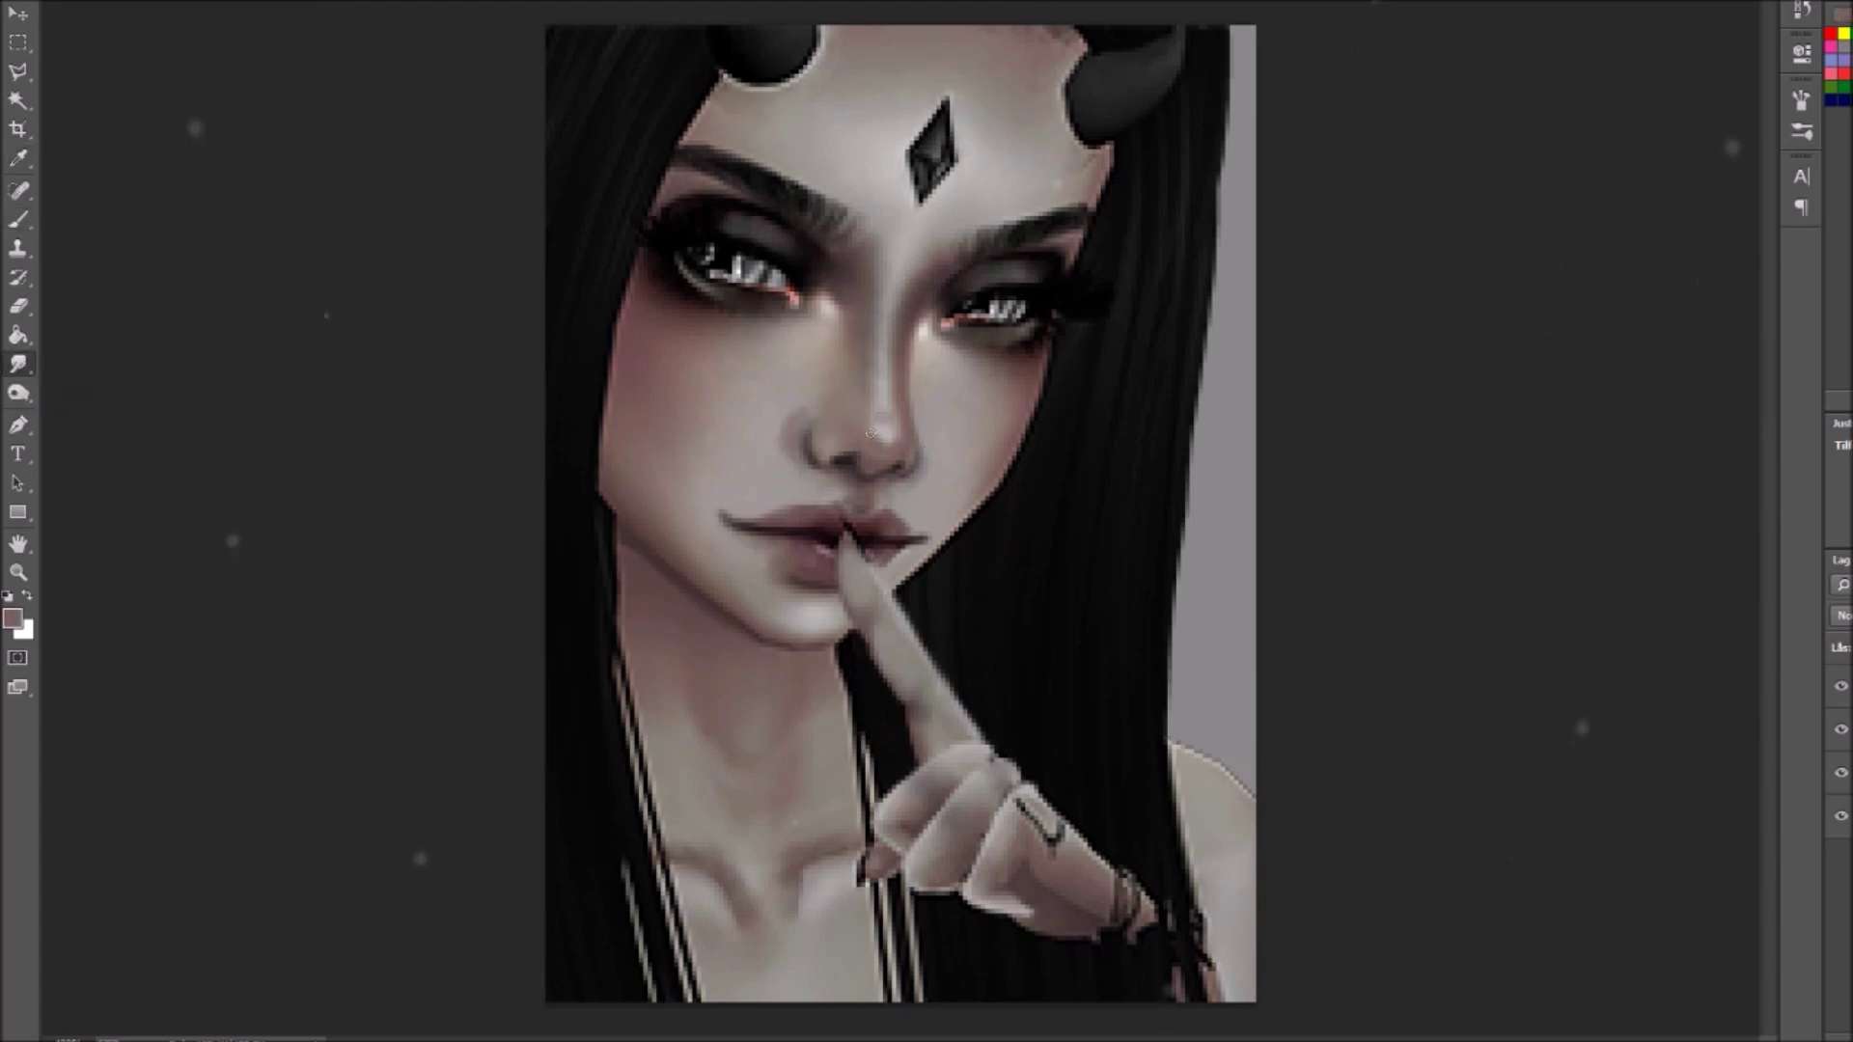
key(b)
Step: Paint light beige skin over the rings and lower hand, and soften the lower-right shoulder edge
mouse_move(1120, 916)
mouse_down()
mouse_move(1194, 967)
mouse_move(1124, 907)
mouse_up()
alt+click(1071, 840)
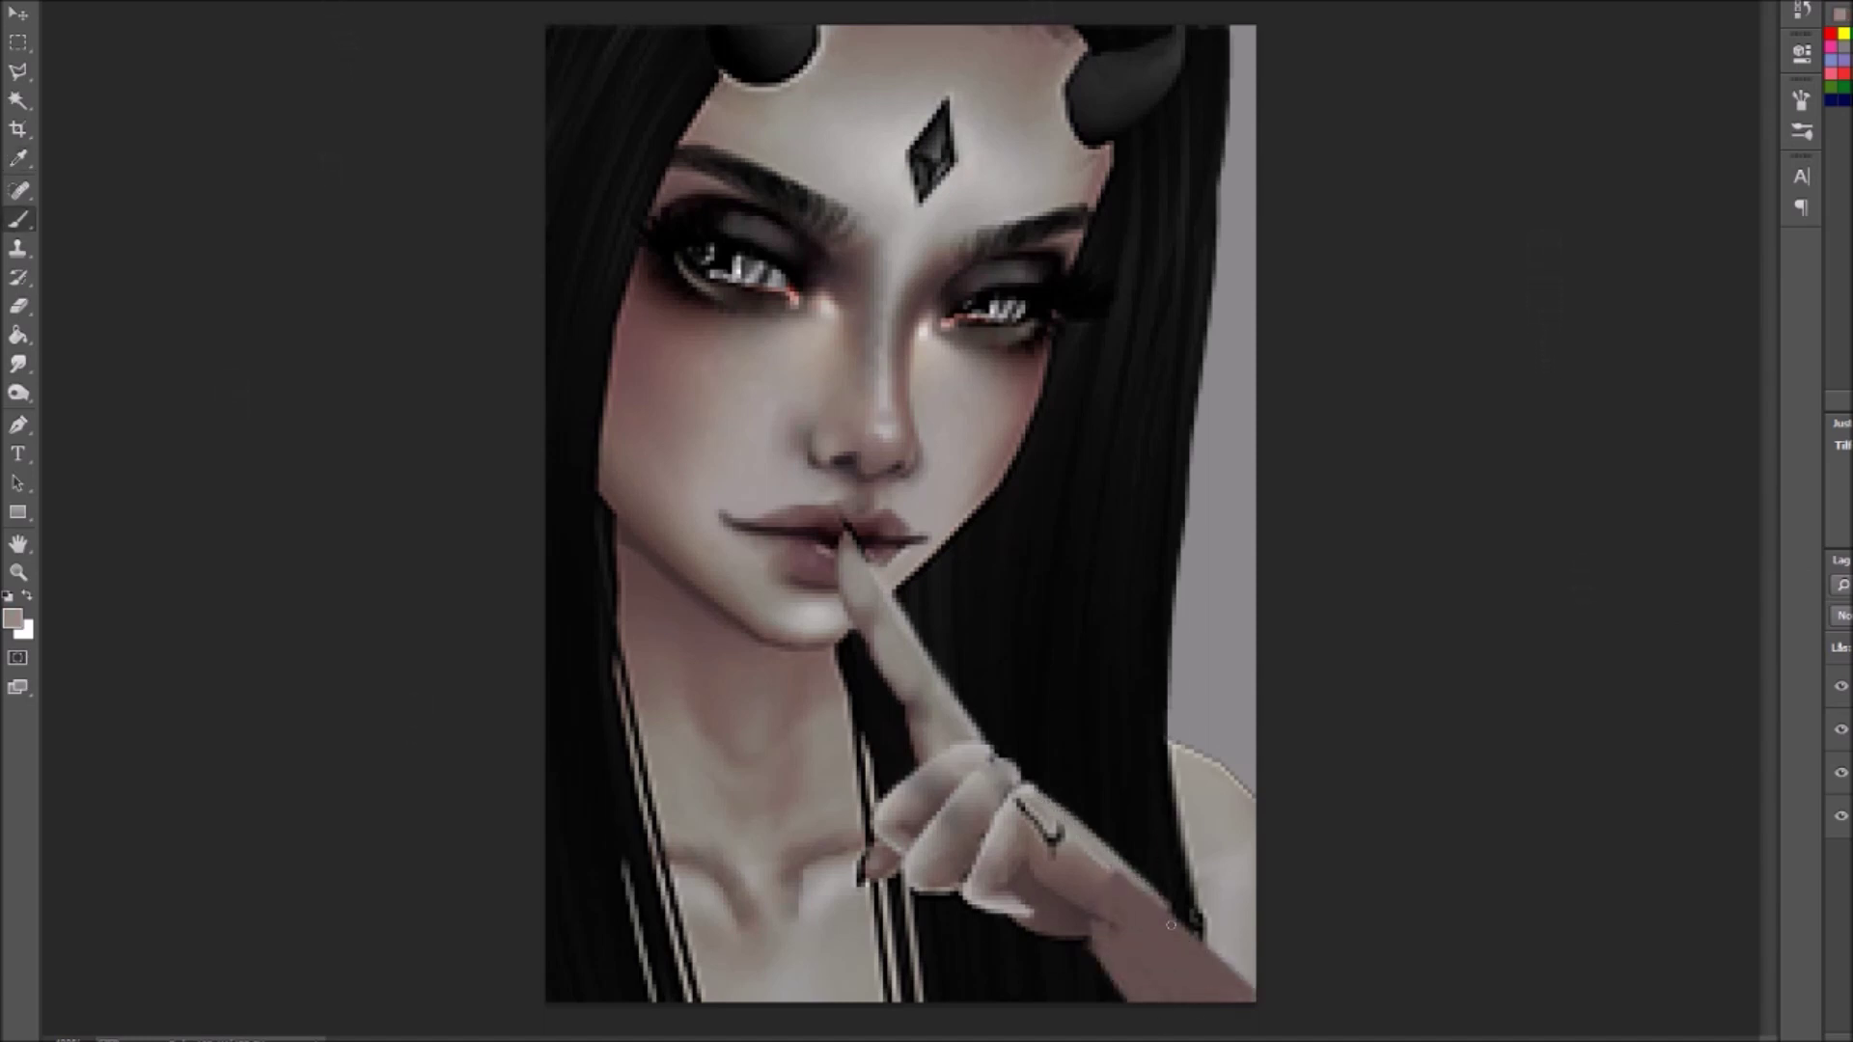
drag(1043, 801, 1225, 984)
drag(1093, 943, 1211, 985)
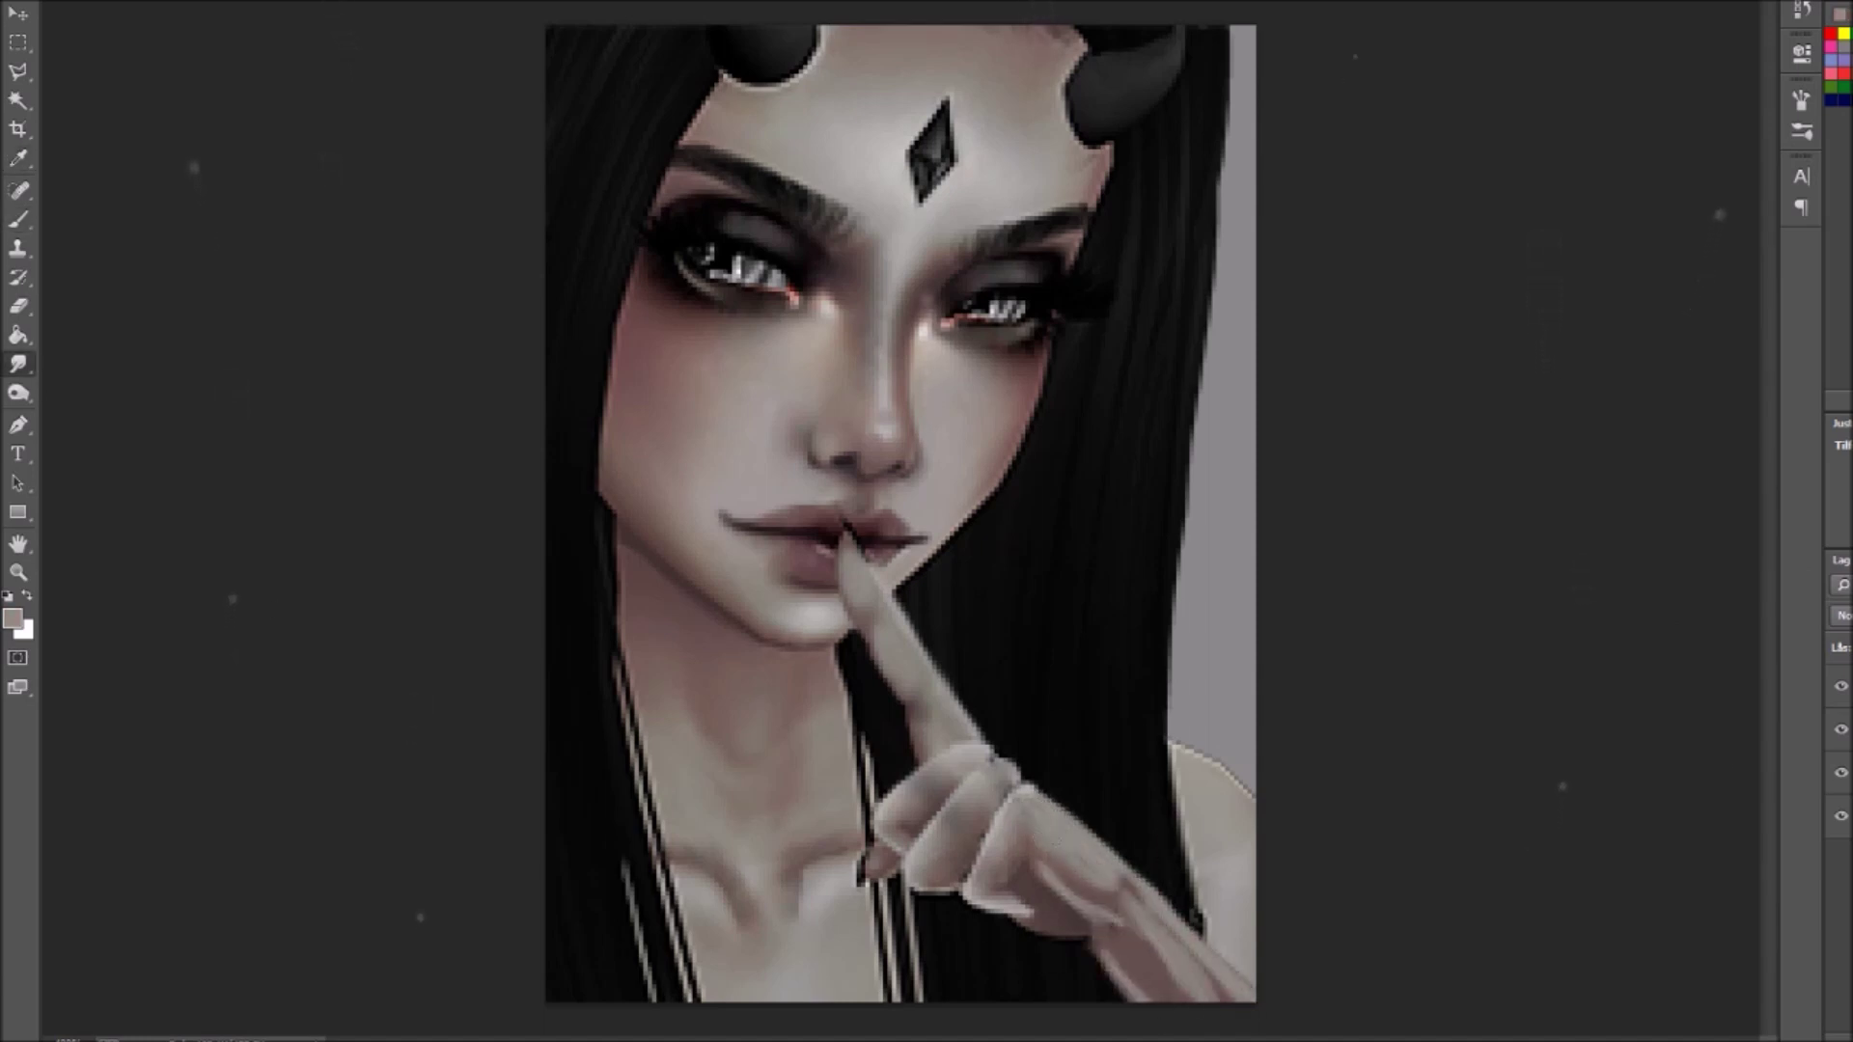
alt+click(1207, 849)
drag(1250, 796, 1194, 747)
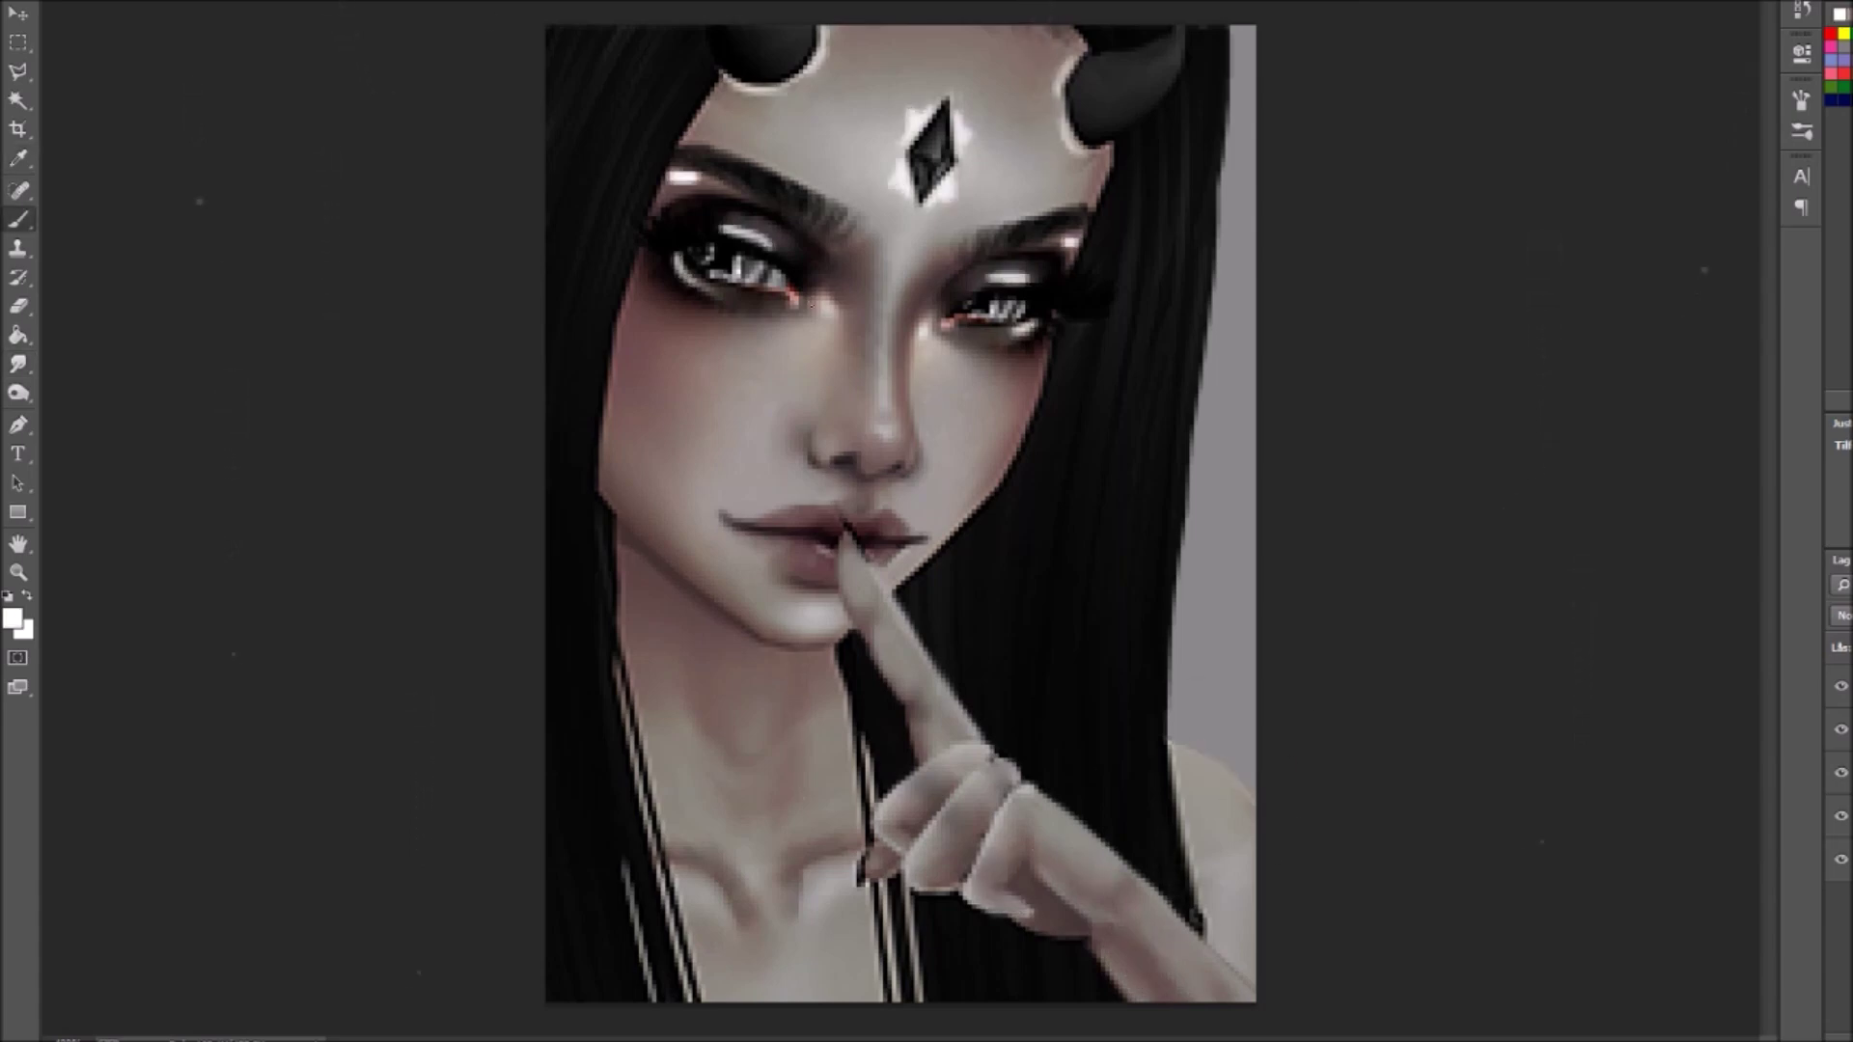
Step: Add white nose highlights and draw white patterned outlines on both cheeks
drag(881, 371, 893, 260)
drag(821, 464, 823, 430)
drag(648, 311, 695, 461)
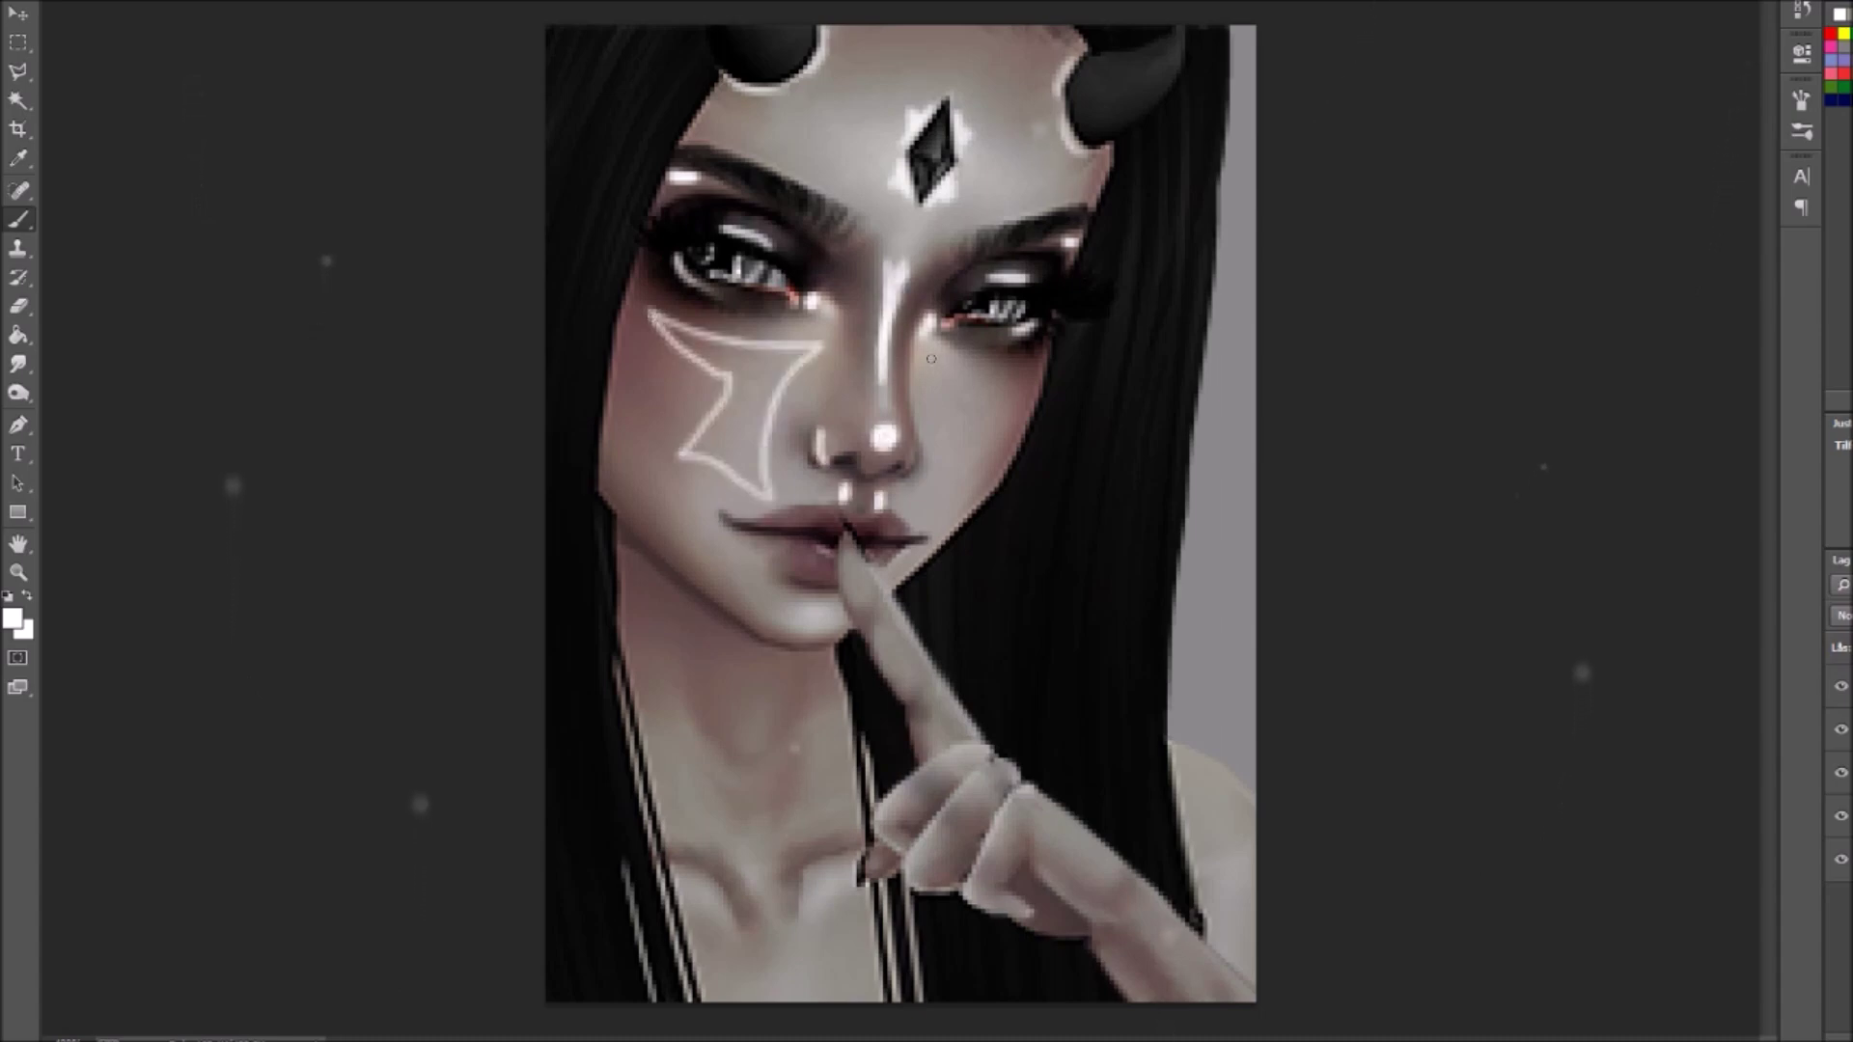
drag(1023, 377, 912, 512)
drag(675, 333, 772, 454)
drag(1018, 386, 931, 501)
Step: Add white highlights on the lip, chin, jawline, collarbone, finger, knuckles, hand and shoulder
drag(714, 540, 767, 557)
drag(775, 608, 825, 620)
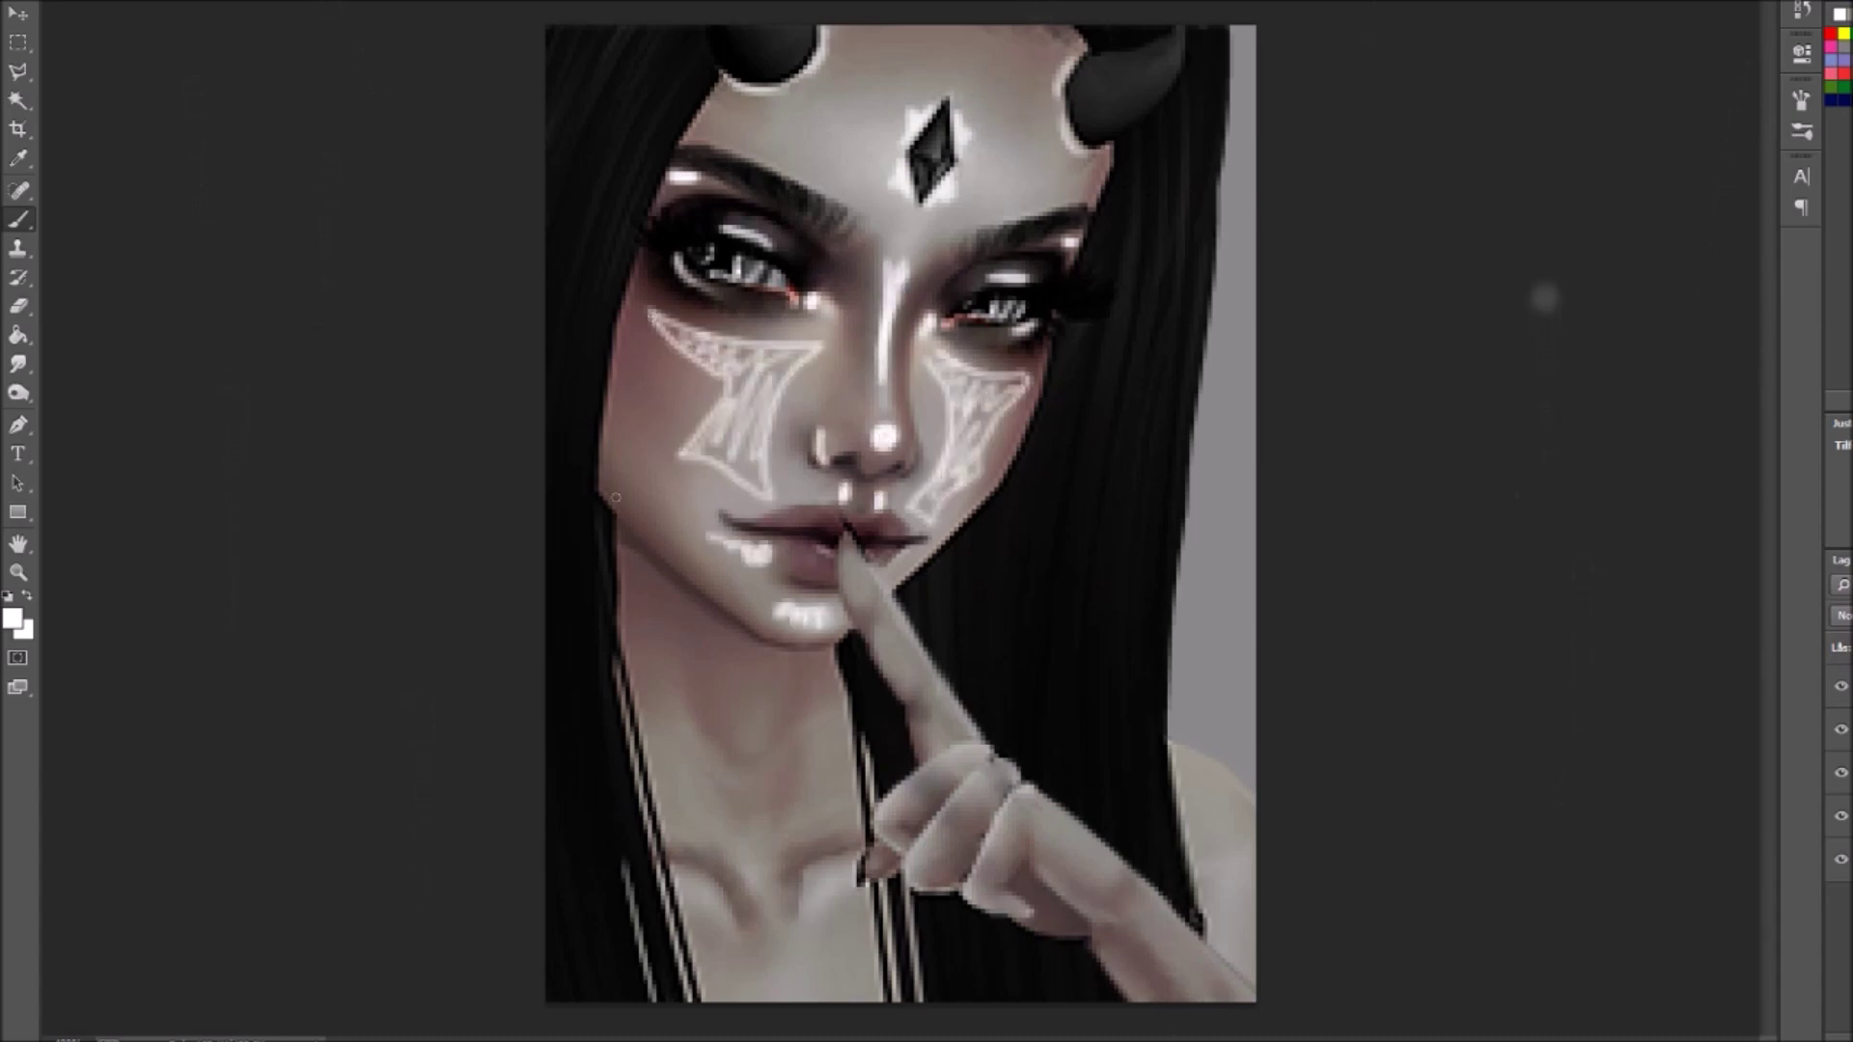
drag(594, 469, 751, 618)
drag(676, 874, 733, 931)
drag(944, 689, 972, 733)
mouse_move(926, 854)
mouse_down()
mouse_move(1013, 815)
mouse_move(1125, 873)
mouse_up()
drag(1153, 912, 1255, 1002)
drag(1170, 748, 1222, 845)
Step: Blend the nose and hand highlights, paint out the jaw stroke and cheek pattern, and merge down
drag(803, 301, 771, 282)
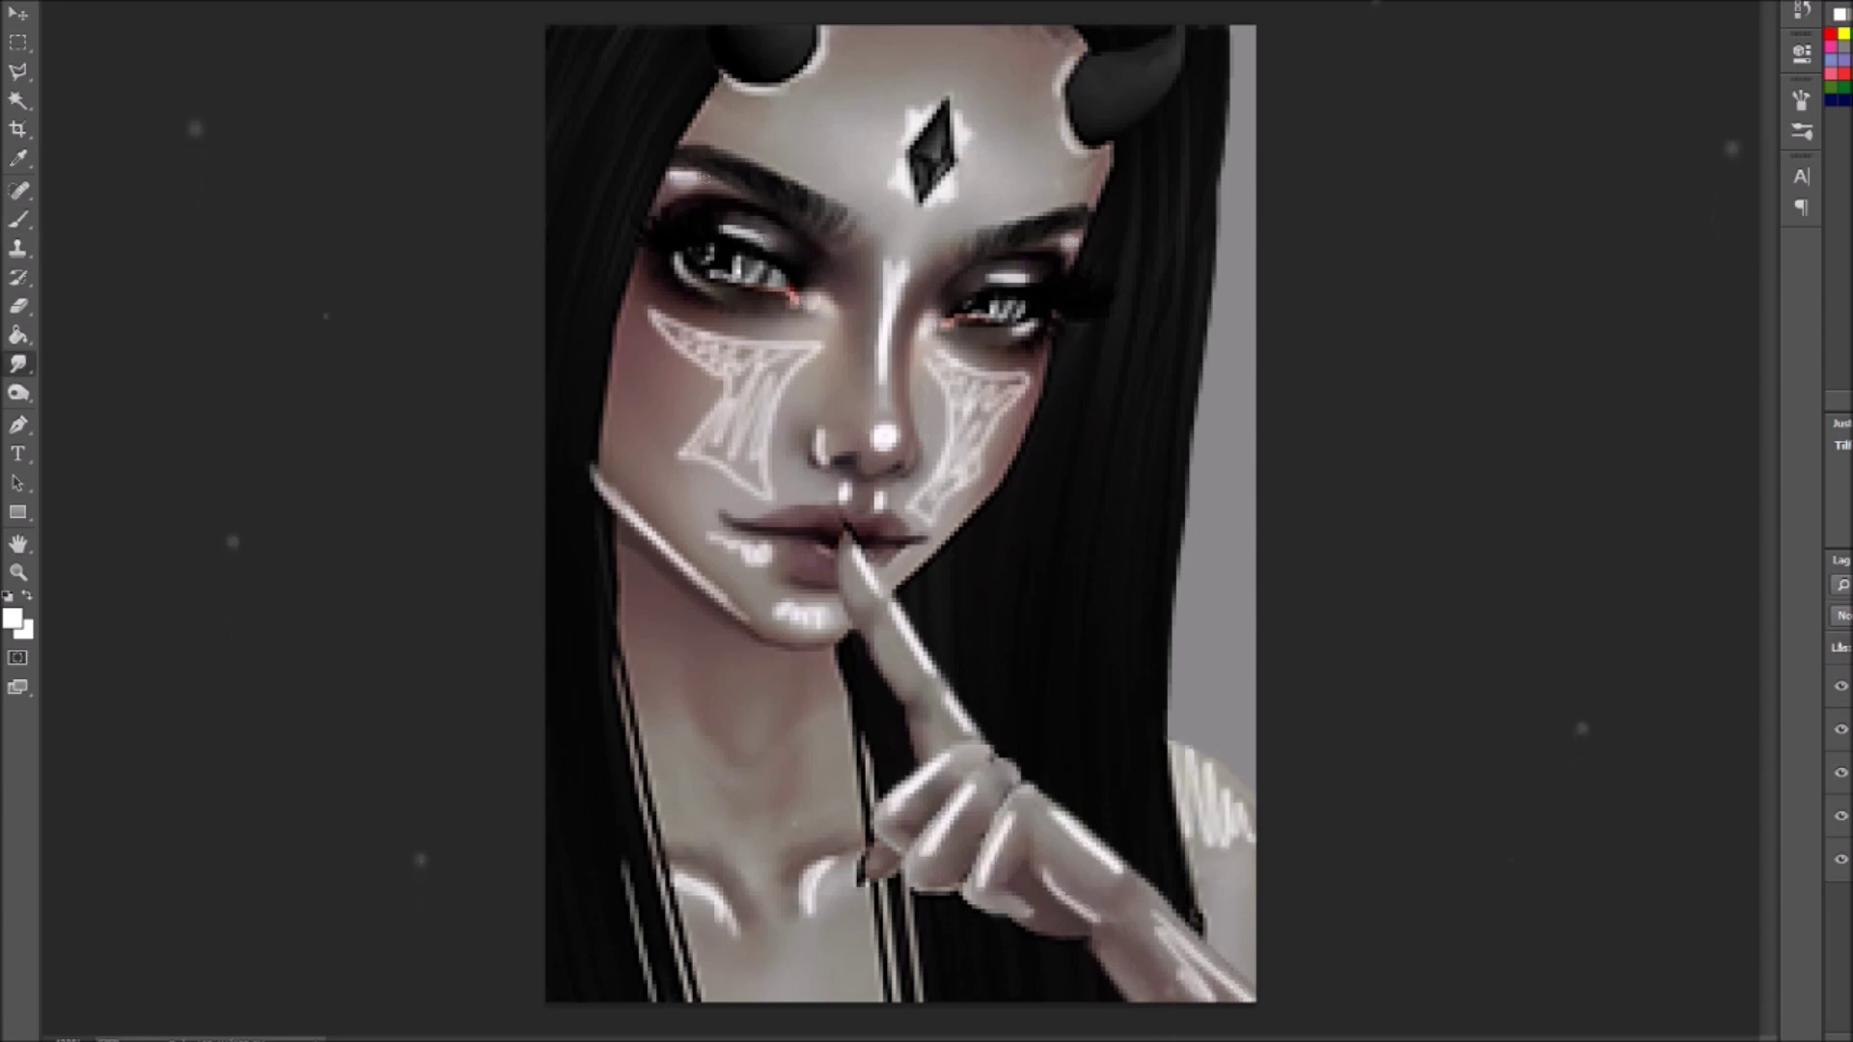
drag(888, 429, 825, 454)
drag(898, 271, 888, 382)
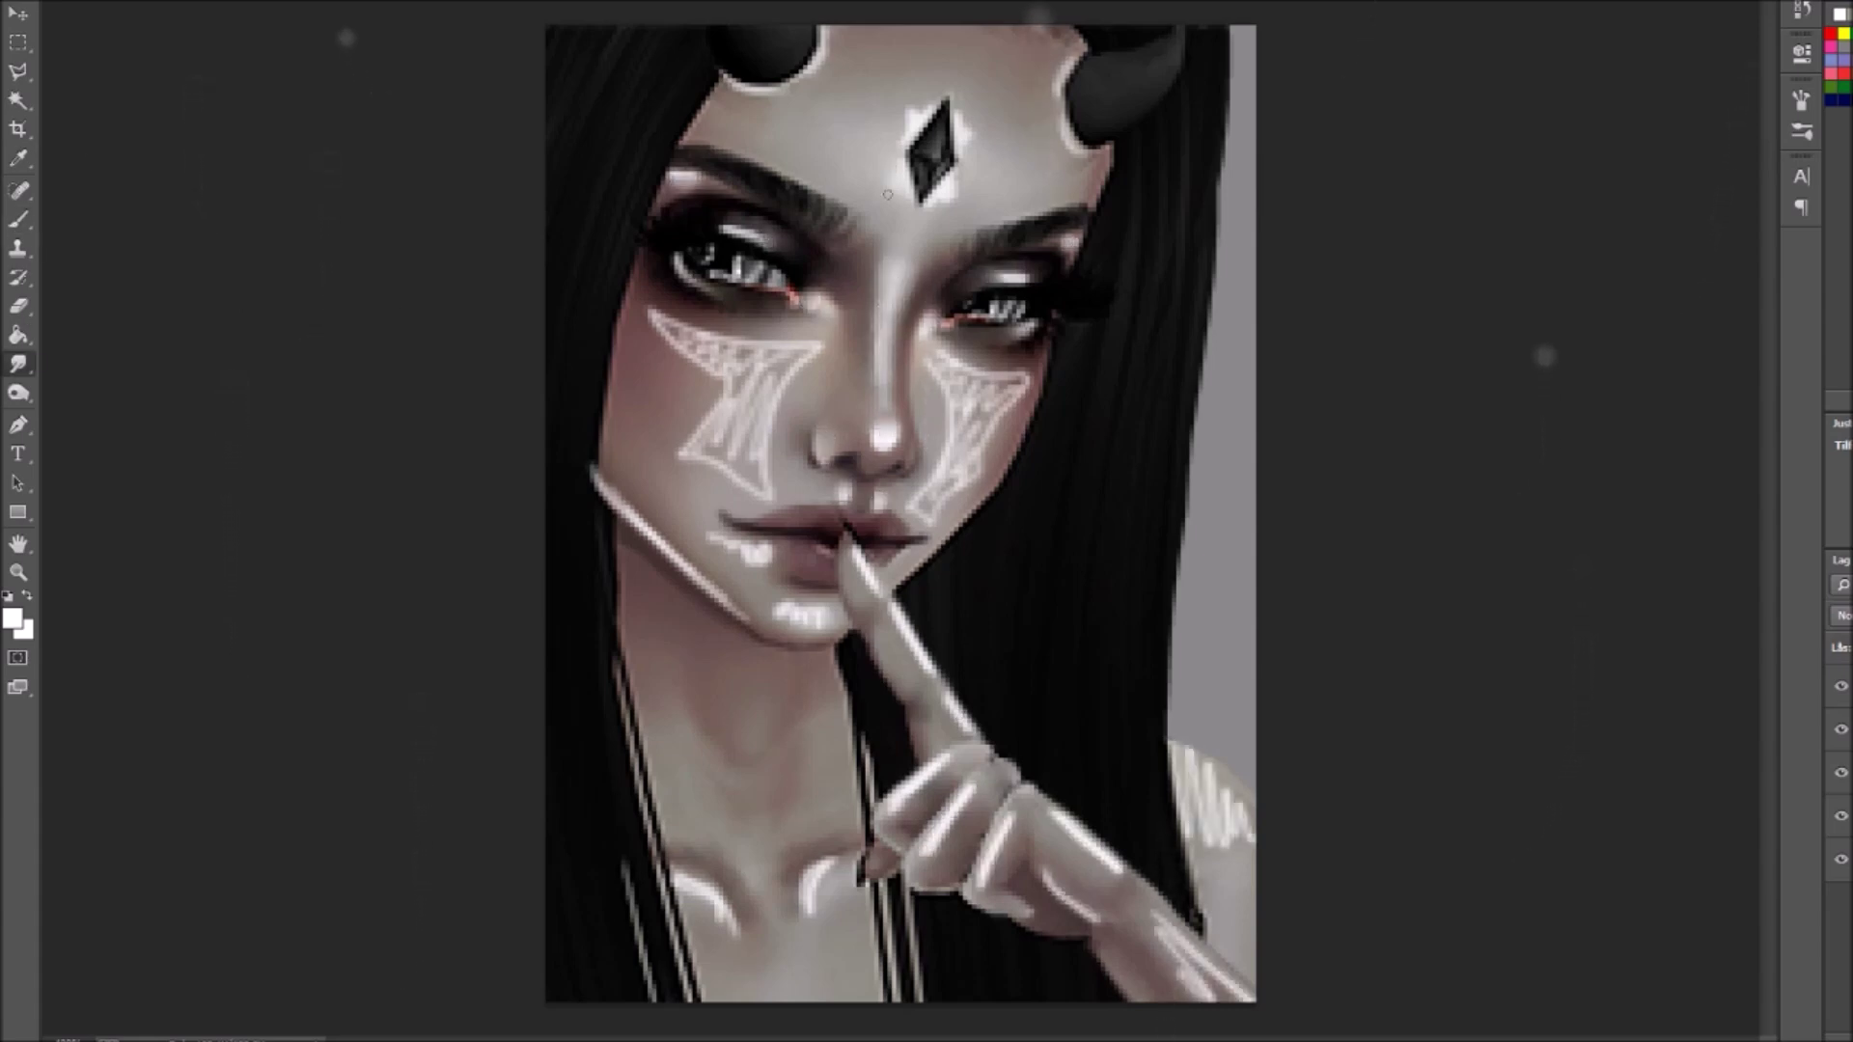
drag(902, 772, 953, 813)
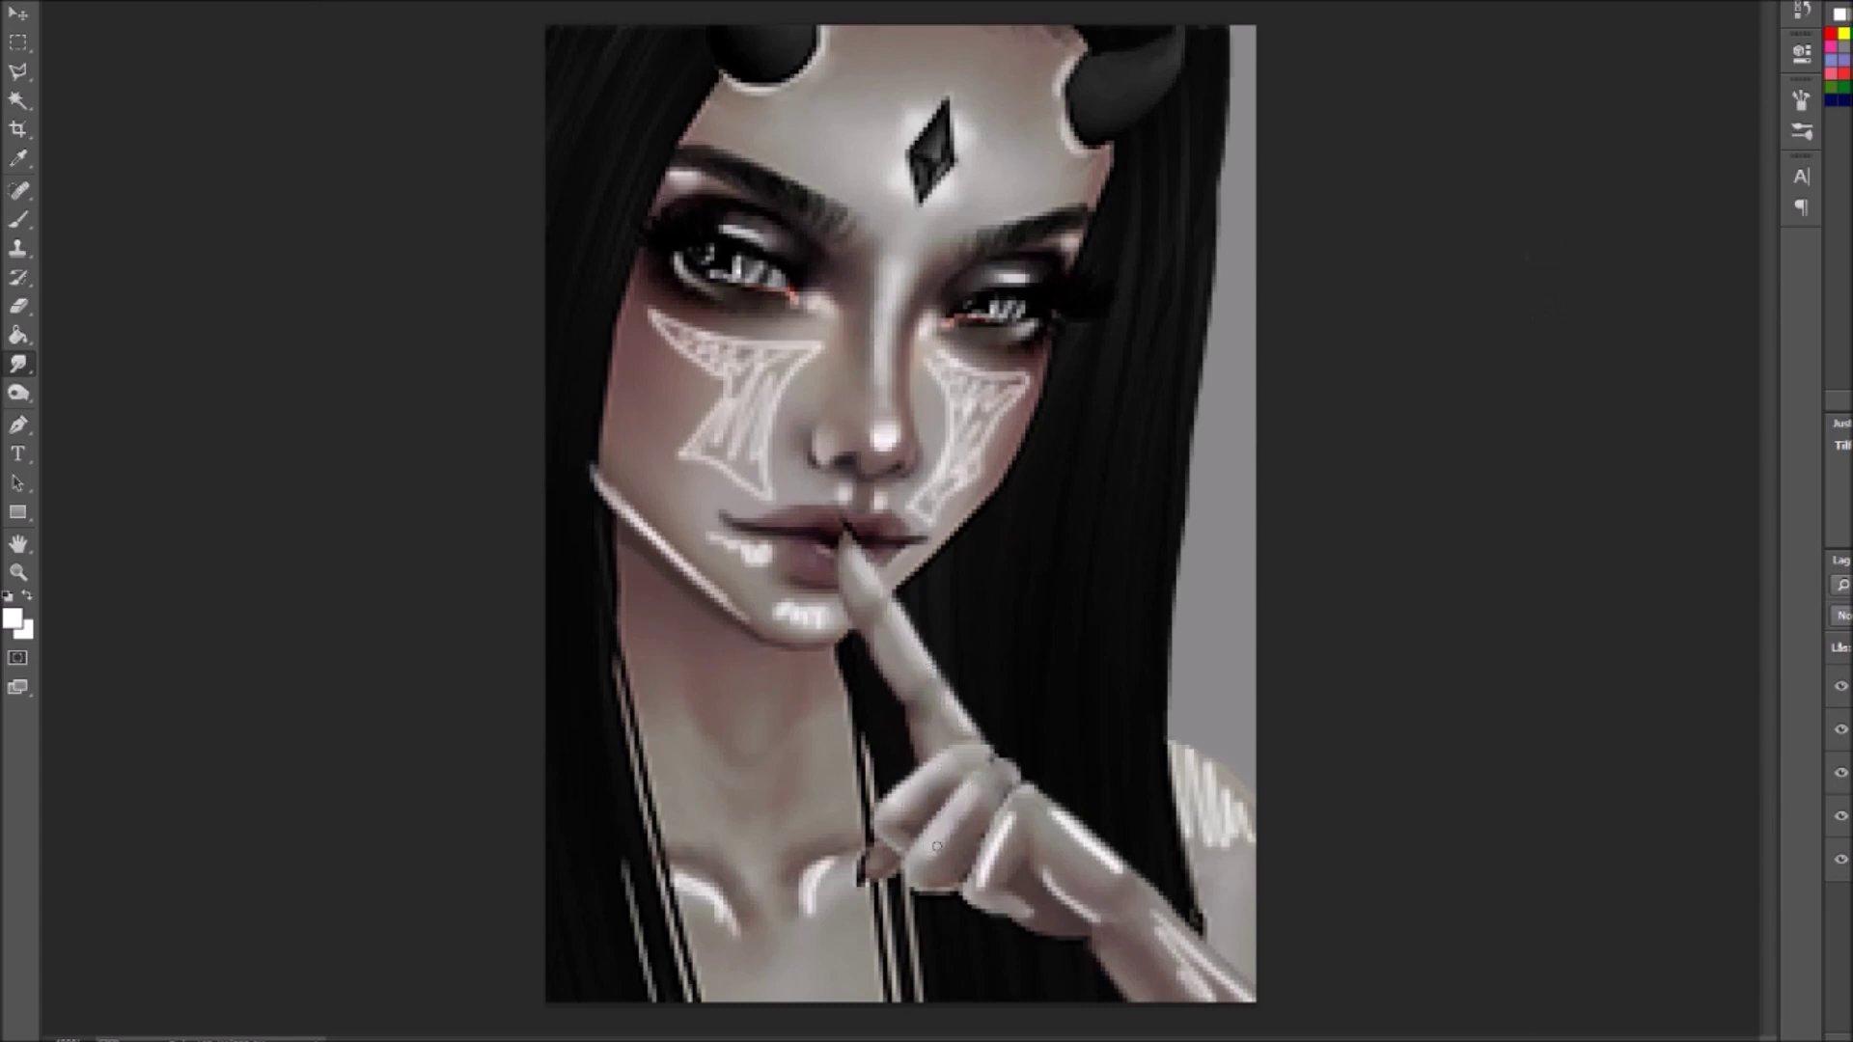
drag(1106, 868, 1200, 954)
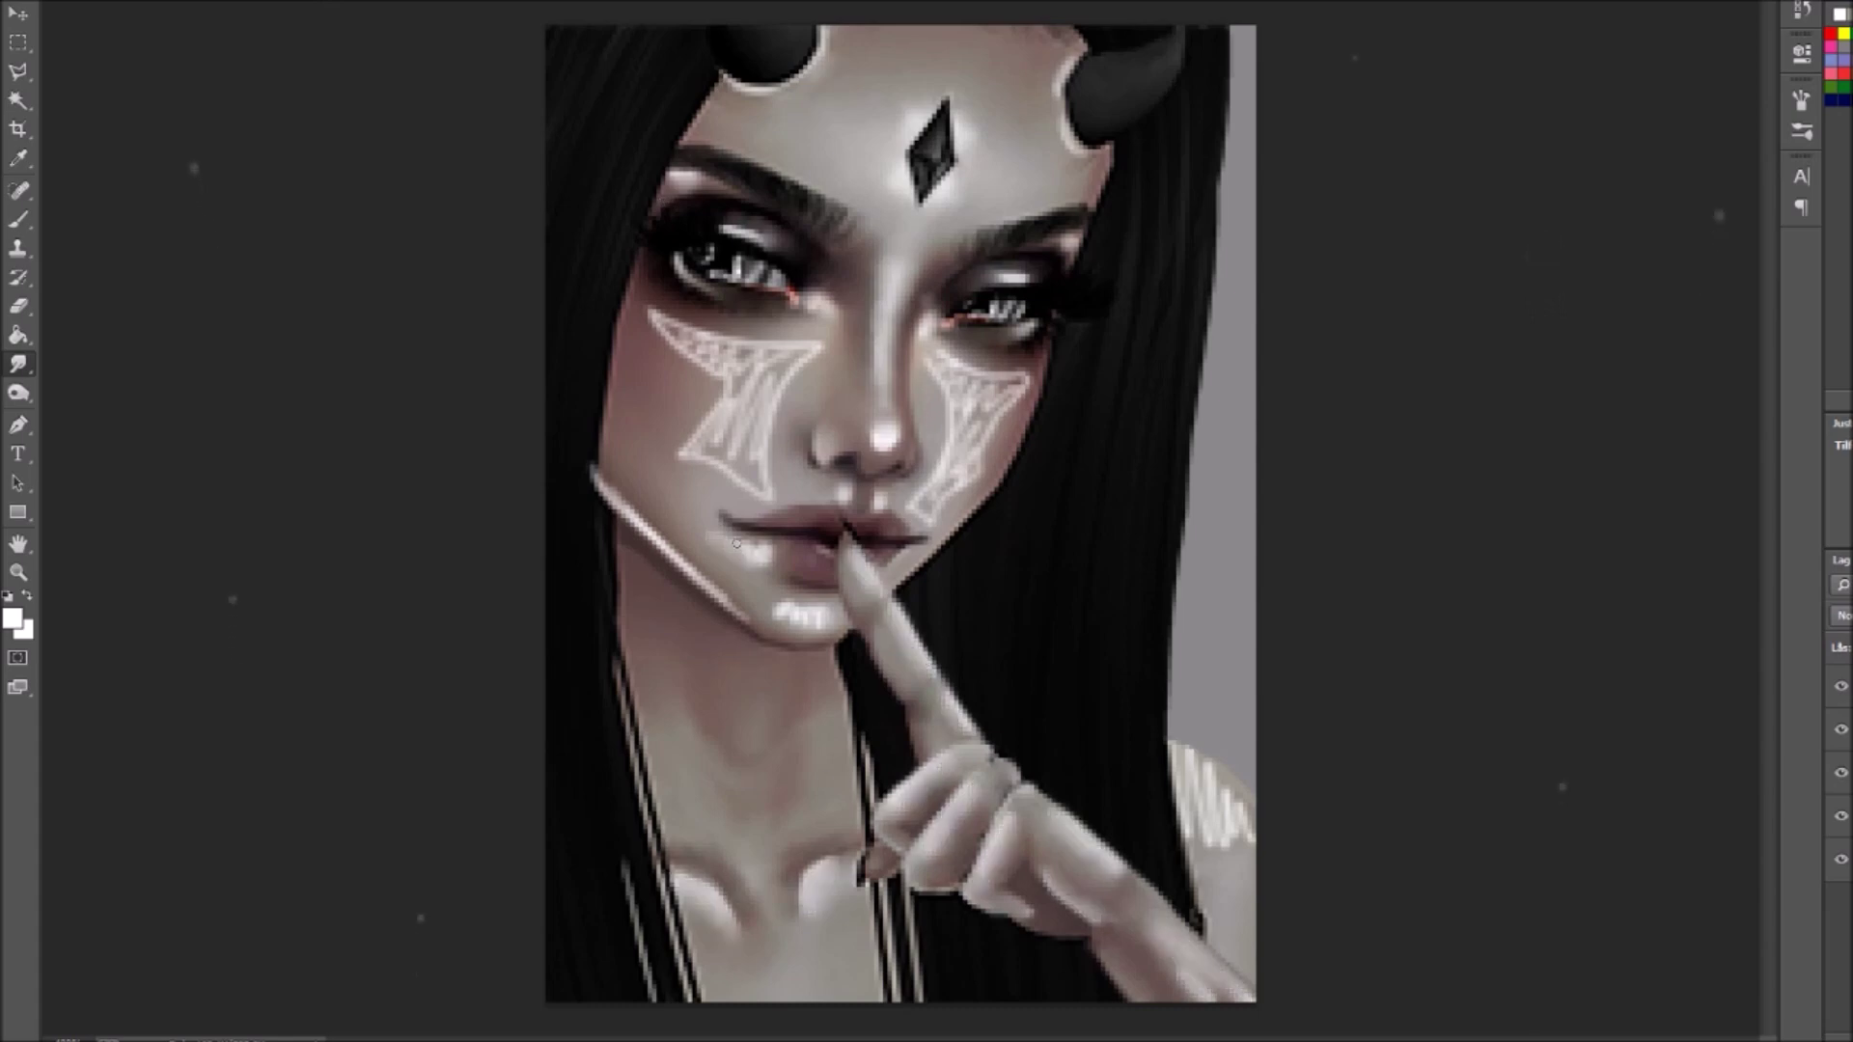
drag(743, 618, 598, 477)
mouse_move(665, 318)
mouse_down()
mouse_move(762, 454)
mouse_move(789, 387)
mouse_up()
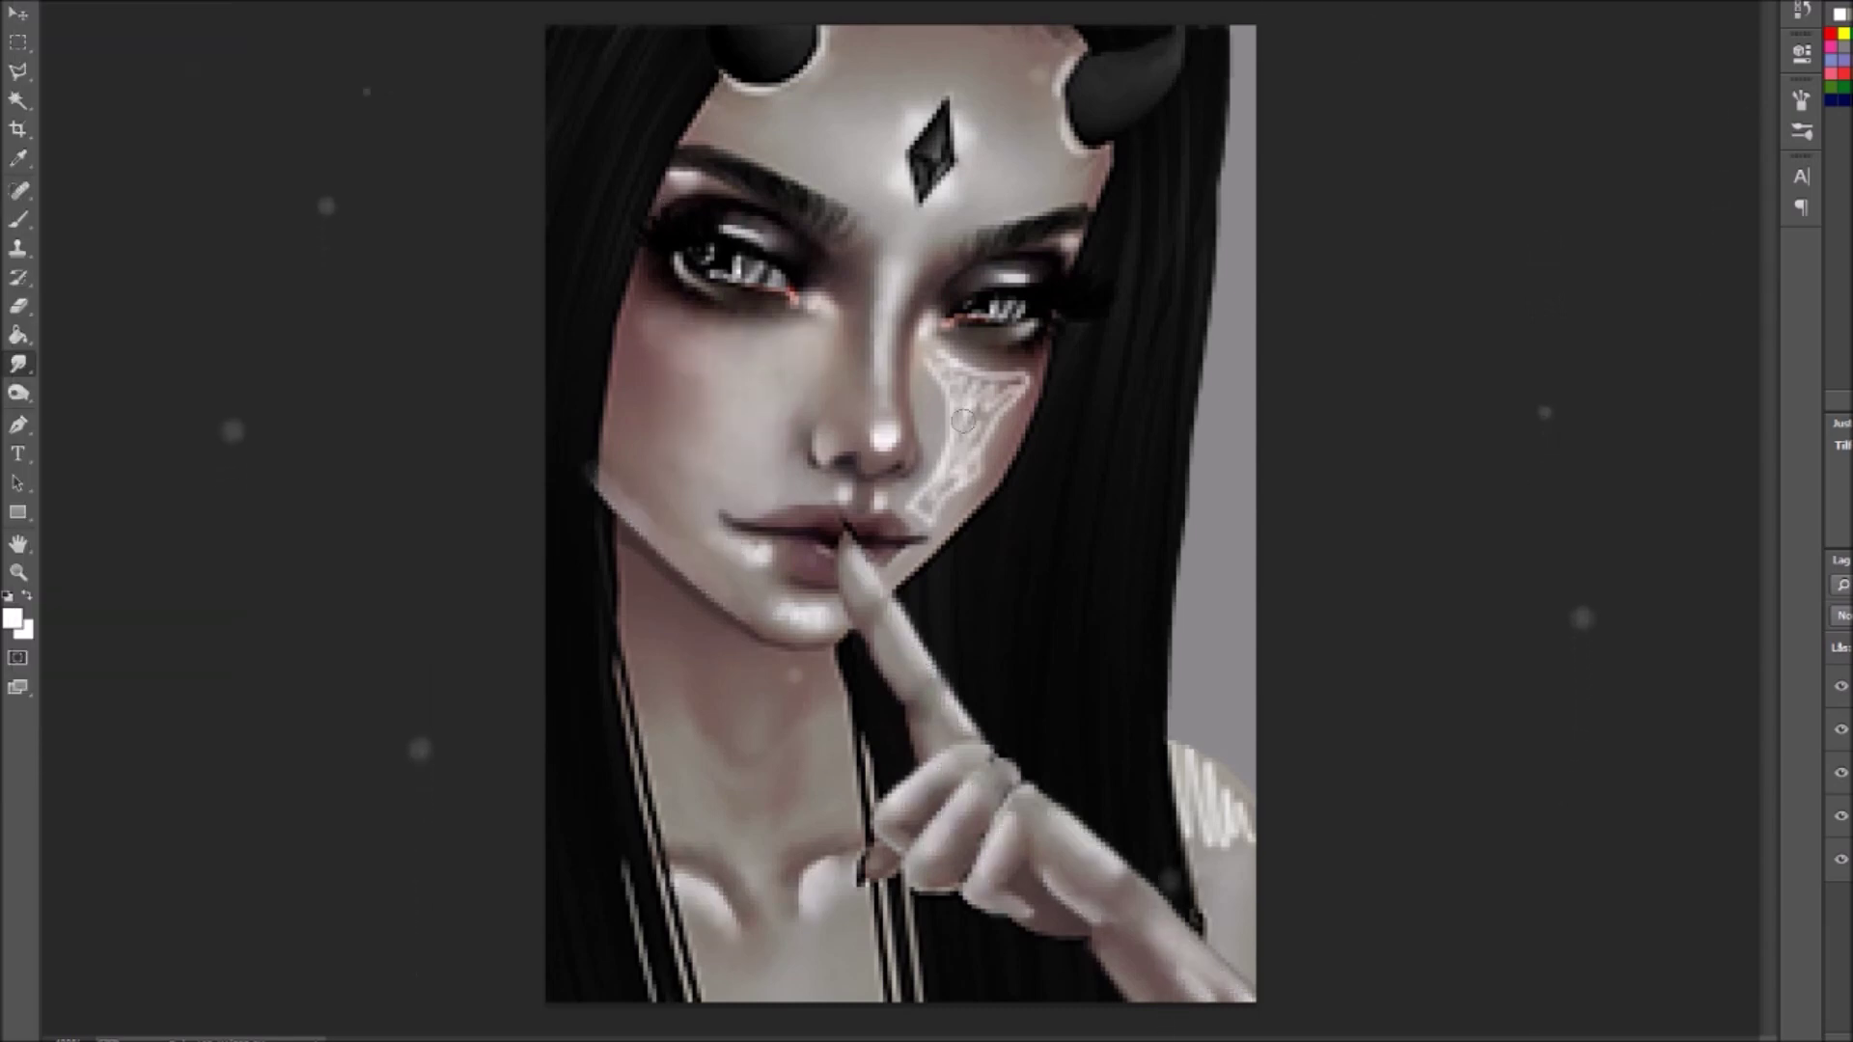
right_click(1842, 687)
click(708, 633)
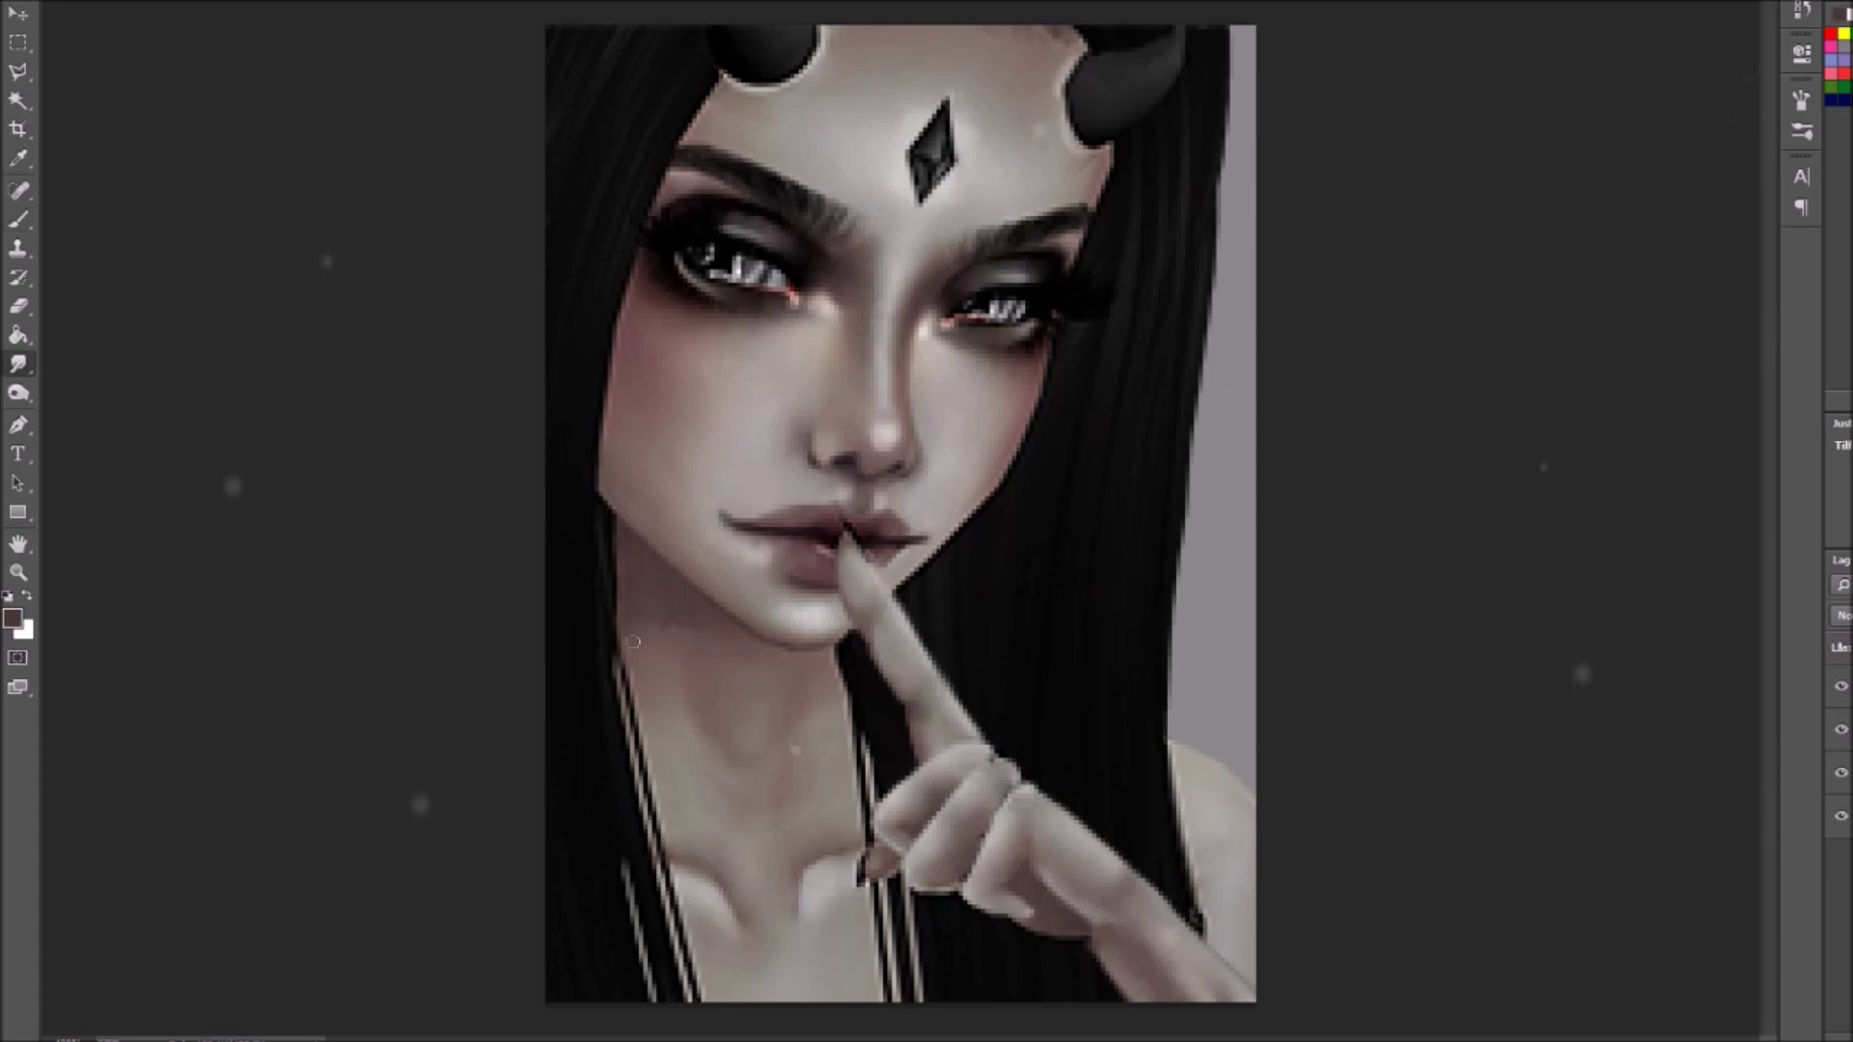
Step: On a new layer, paint red over the nose, around both eyes, the cheek and jaw
alt+click(782, 186)
key(ctrl+shift+alt+n)
key(b)
click(1831, 34)
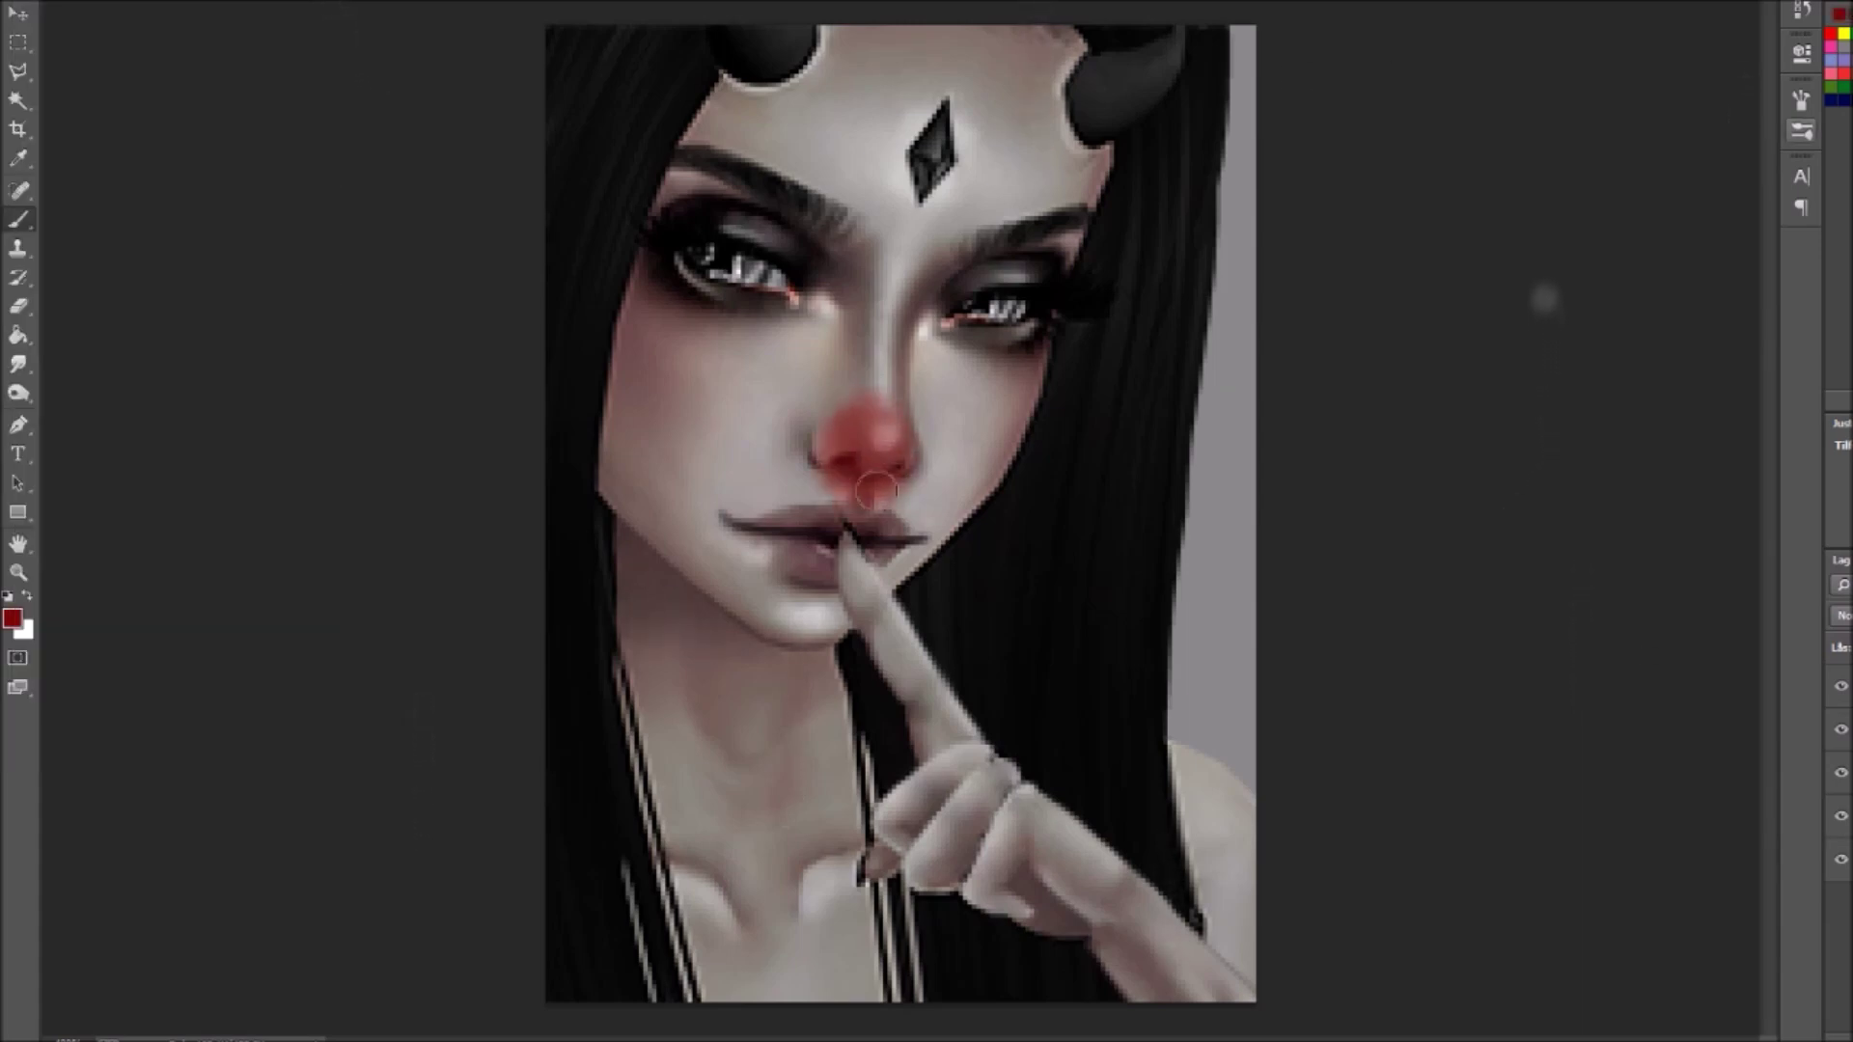
drag(864, 483, 864, 328)
drag(666, 178, 632, 229)
drag(1080, 289, 1042, 323)
drag(598, 280, 641, 425)
drag(1062, 425, 994, 507)
Step: Extend the red to the collarbone, hand and horns, try Multiply blending, then remove the tint
drag(579, 497, 733, 628)
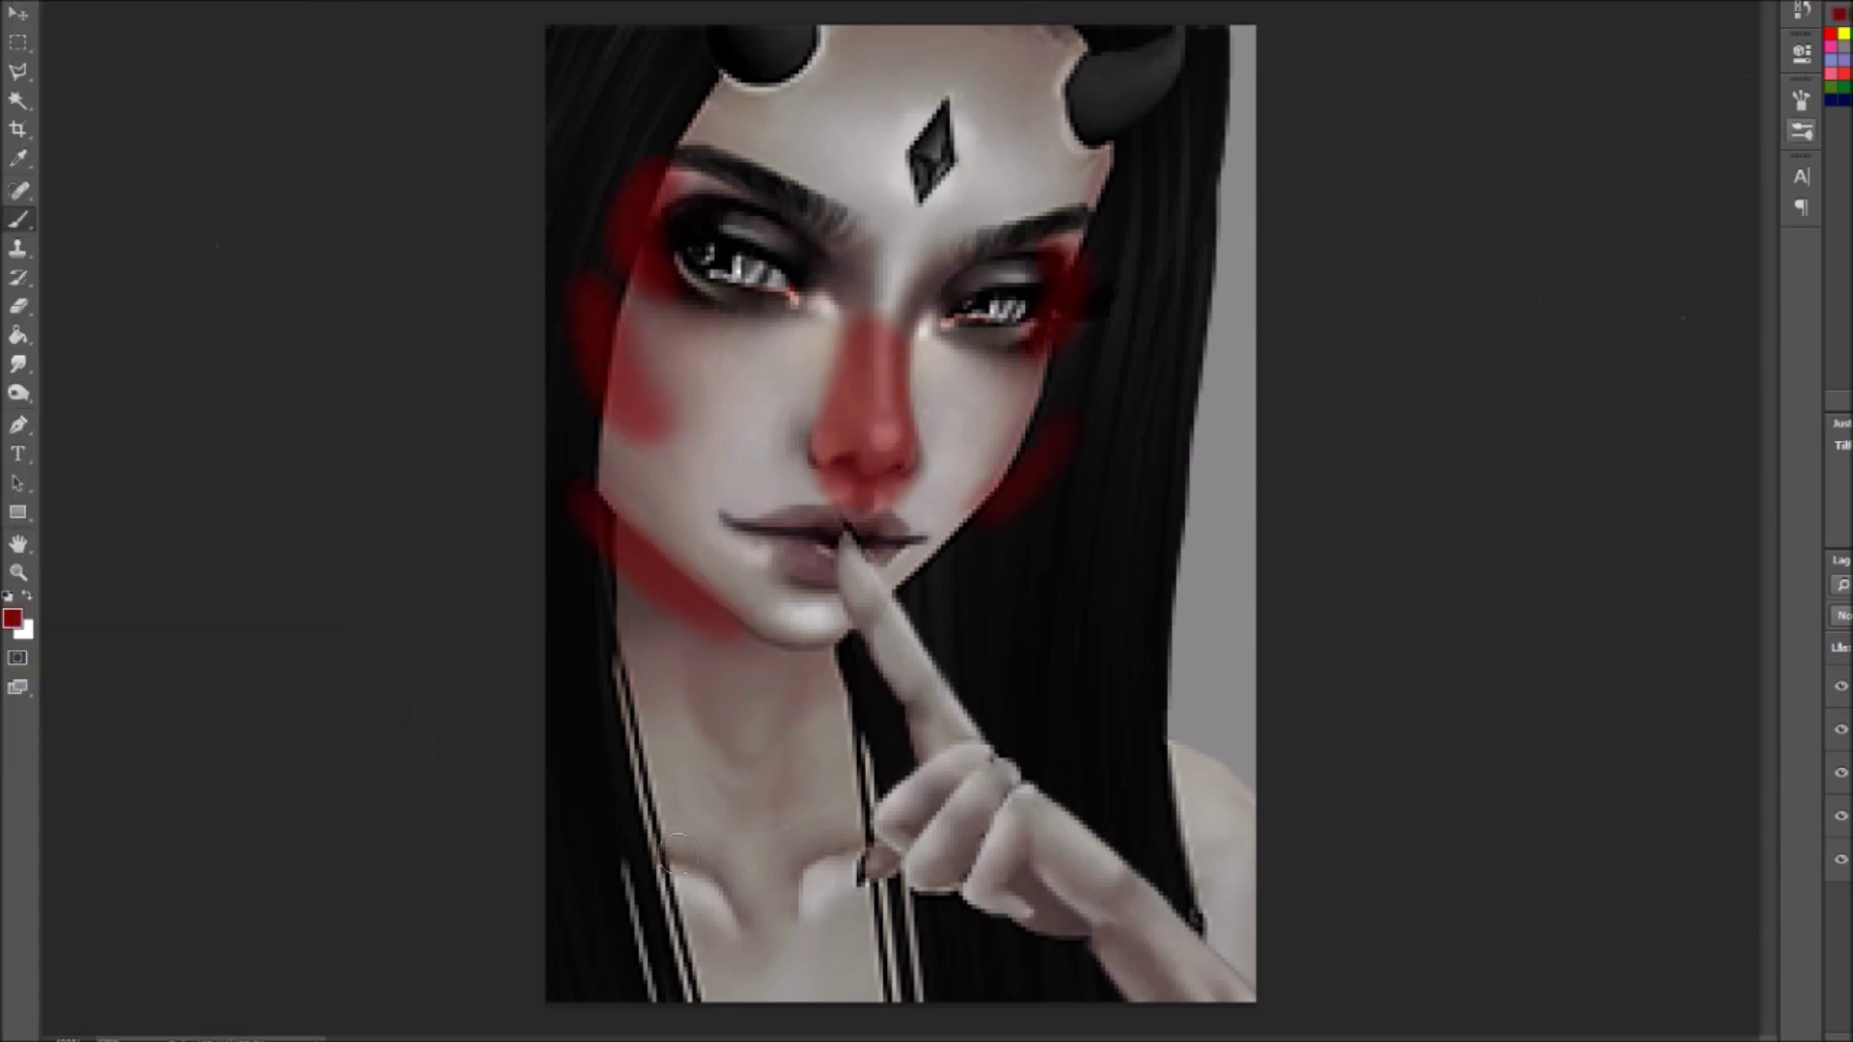
drag(627, 840, 830, 849)
mouse_move(1196, 1003)
mouse_down()
mouse_move(915, 736)
mouse_move(902, 681)
mouse_up()
drag(719, 92, 758, 111)
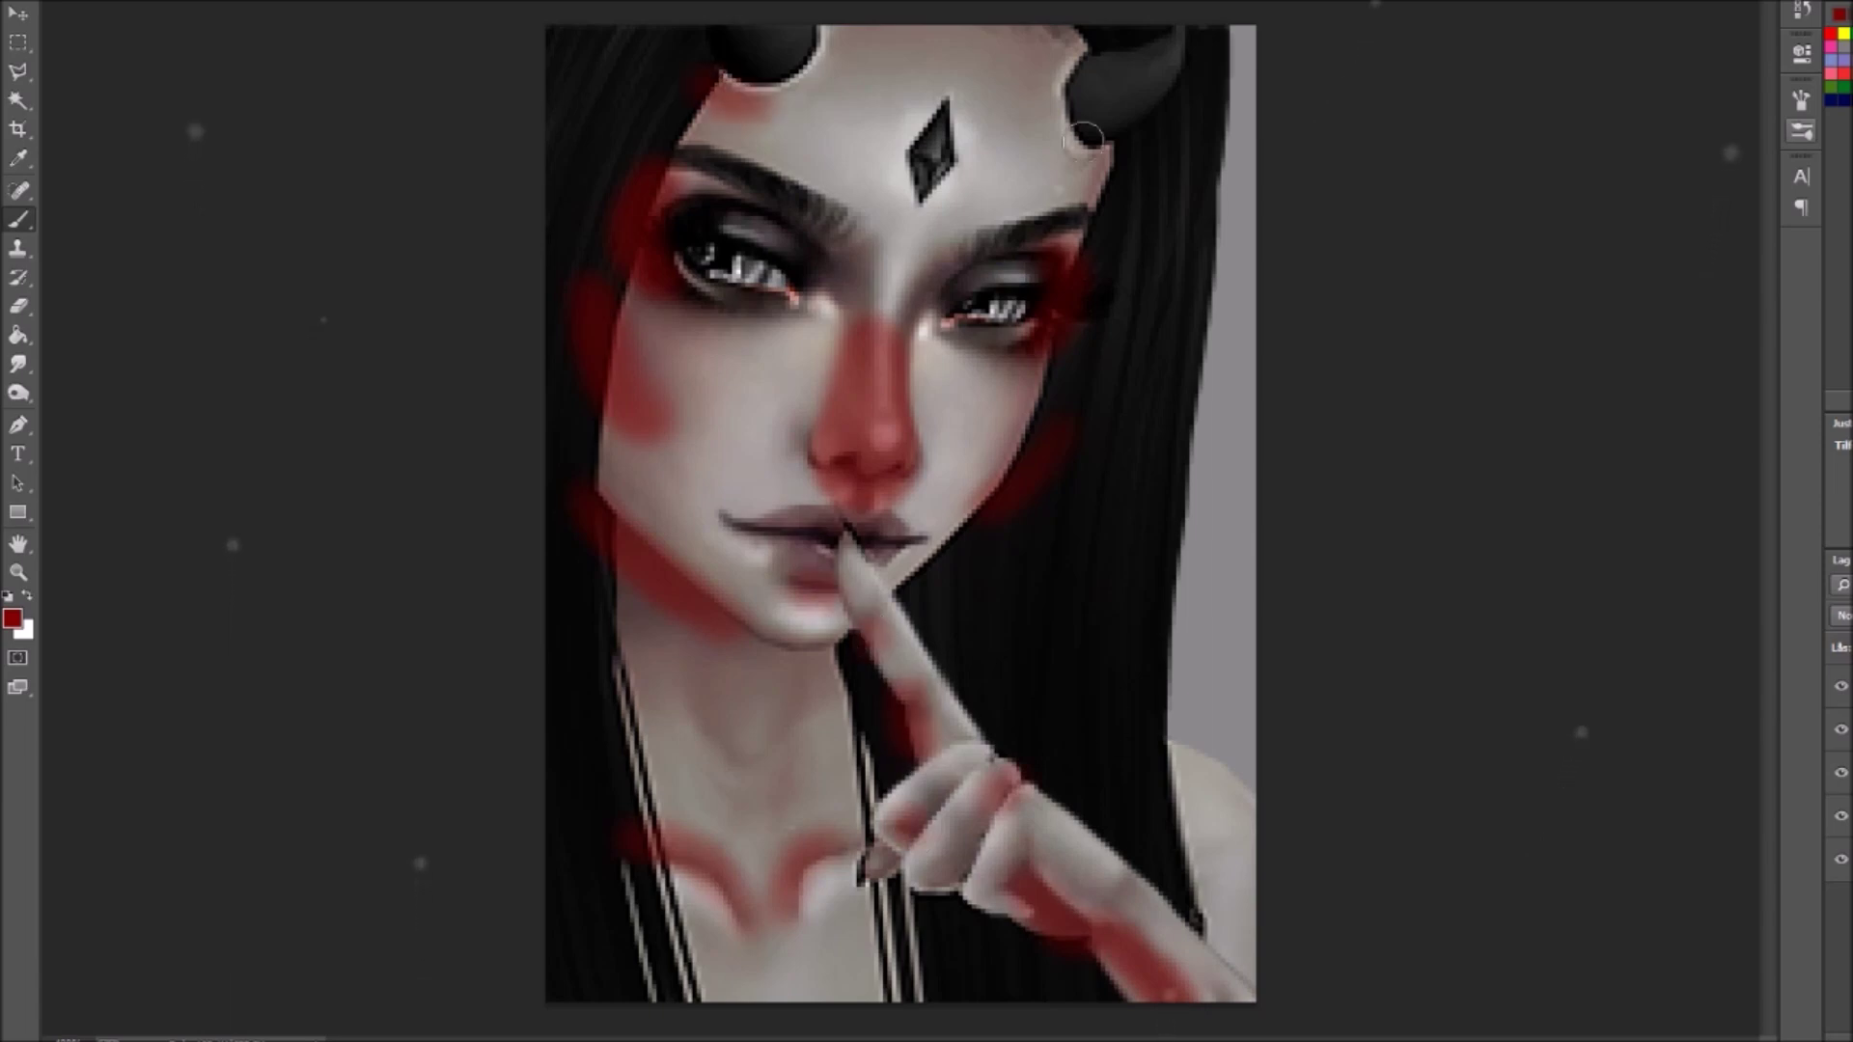
drag(1071, 135, 1085, 179)
key(r)
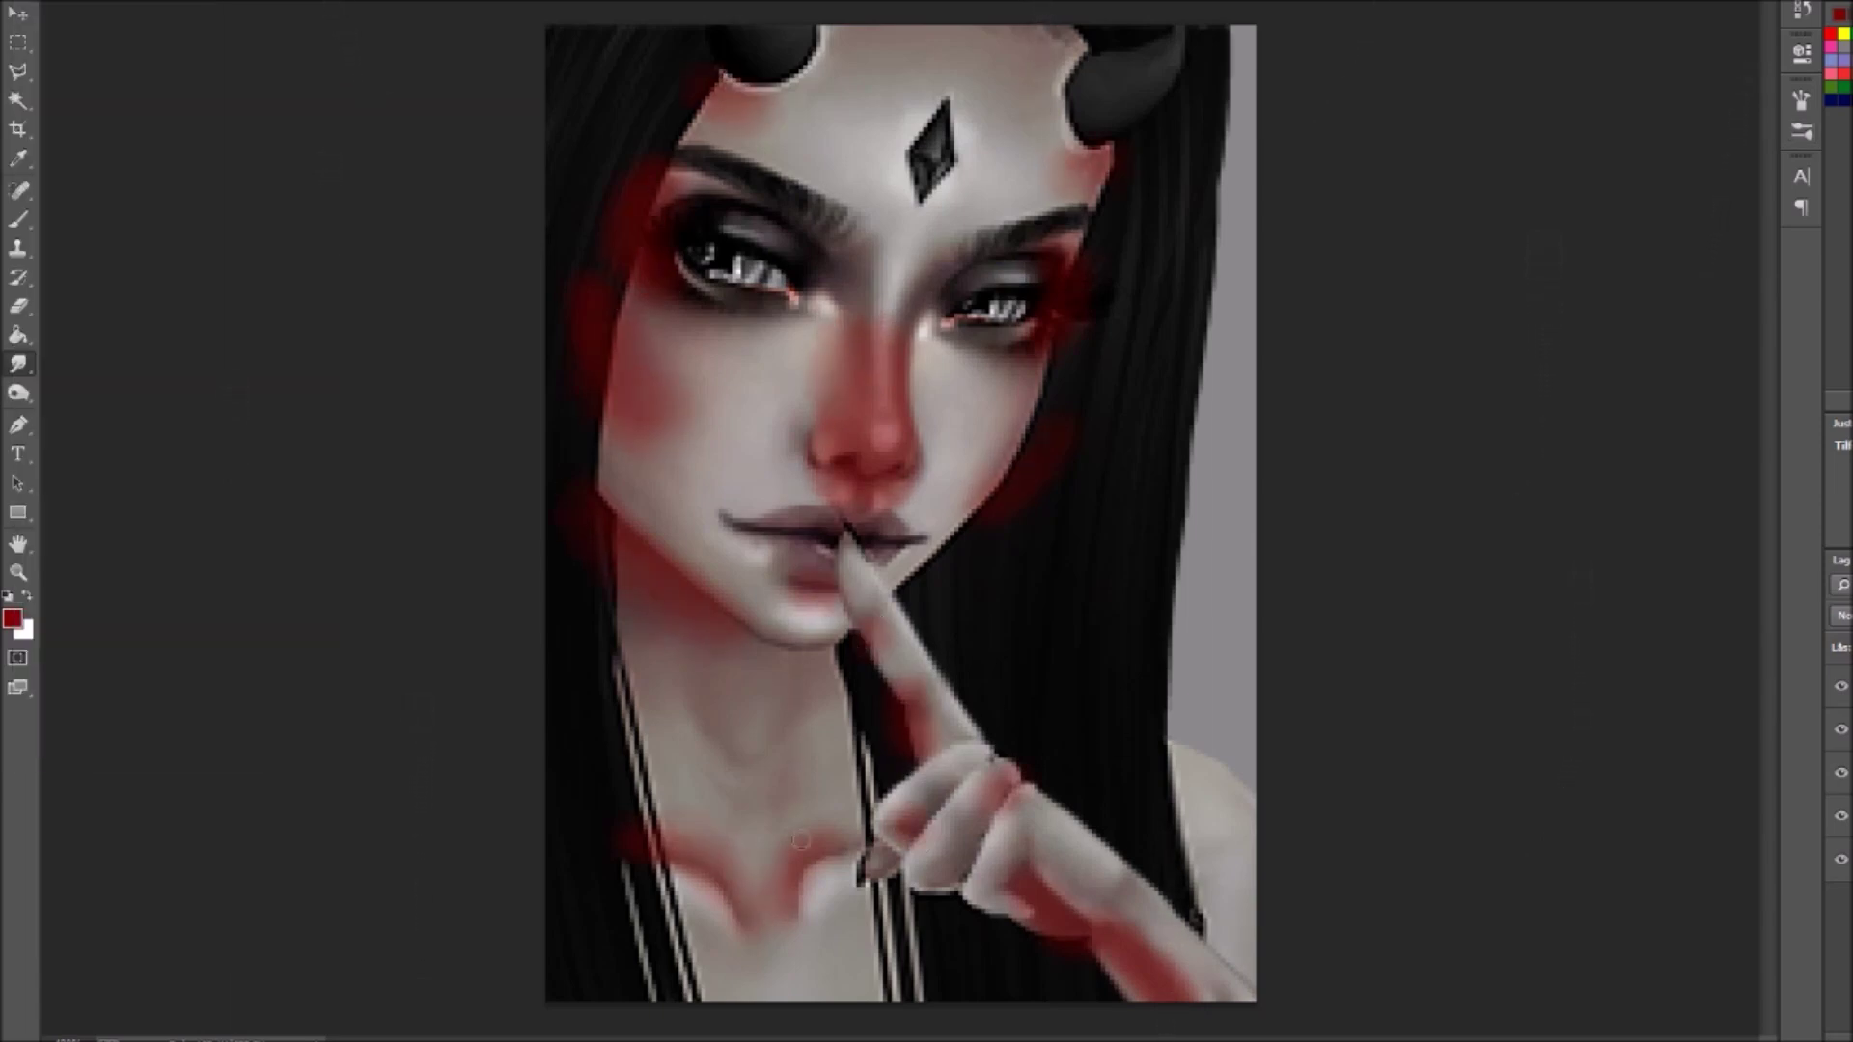
click(1842, 615)
click(1842, 300)
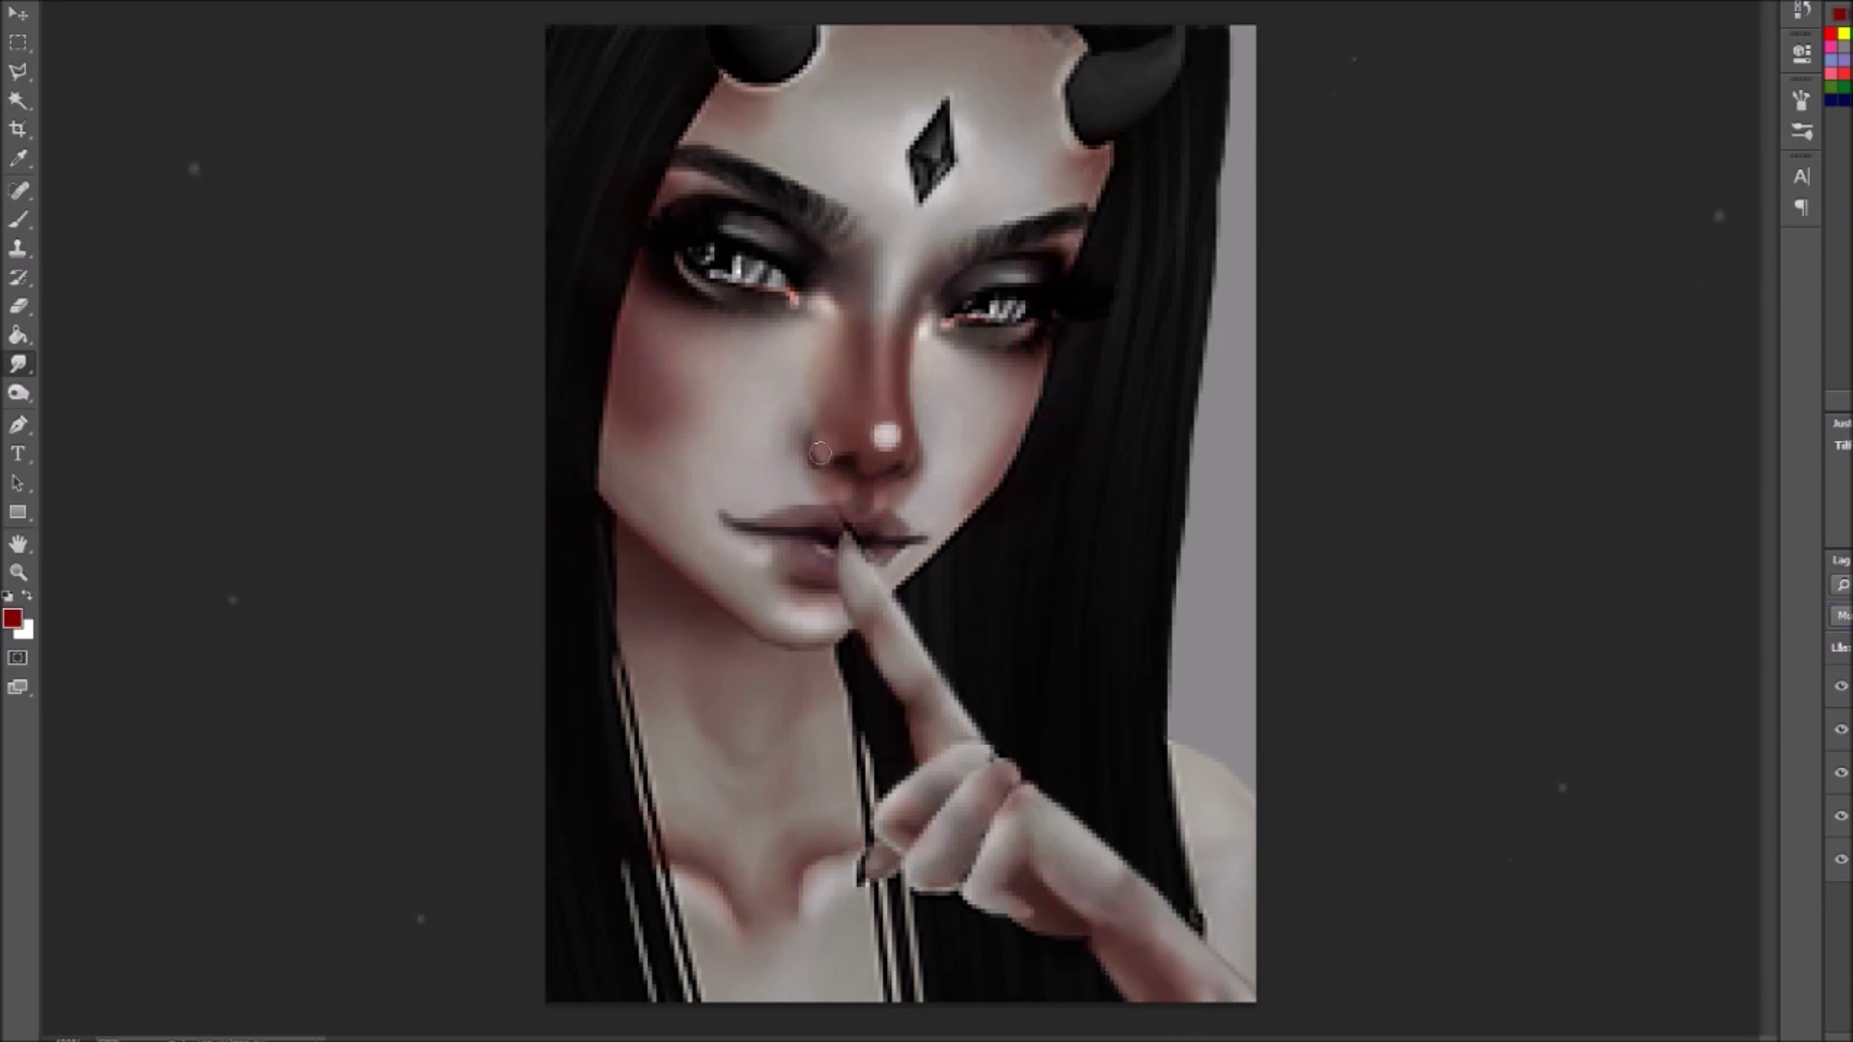
click(1841, 615)
Step: Paint white highlights on the forehead, nose, cheeks, chin, jaw, neck and shoulder, then smudge the left cheek
click(1756, 145)
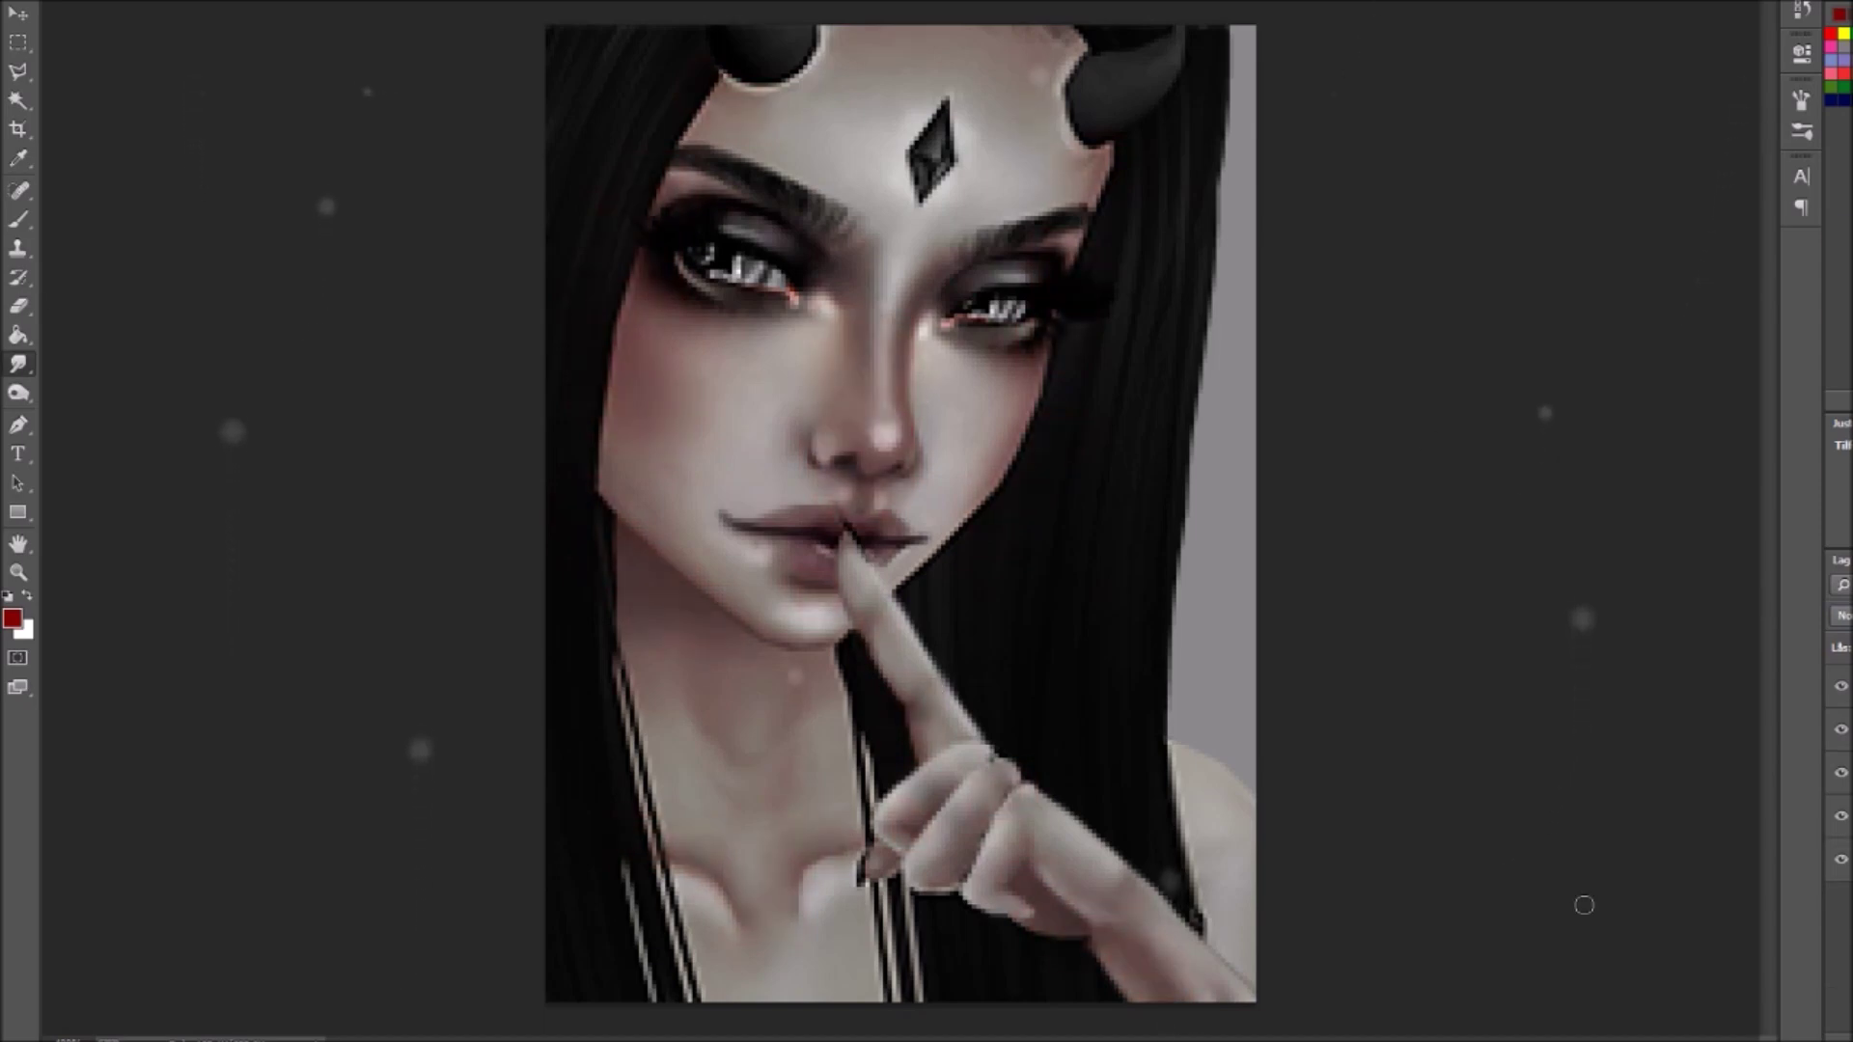
key(b)
drag(902, 132, 874, 425)
drag(734, 289, 753, 463)
drag(975, 348, 791, 618)
mouse_move(579, 463)
mouse_down()
mouse_move(780, 886)
mouse_move(830, 714)
mouse_up()
drag(1207, 734, 1235, 859)
click(18, 364)
drag(714, 483, 683, 383)
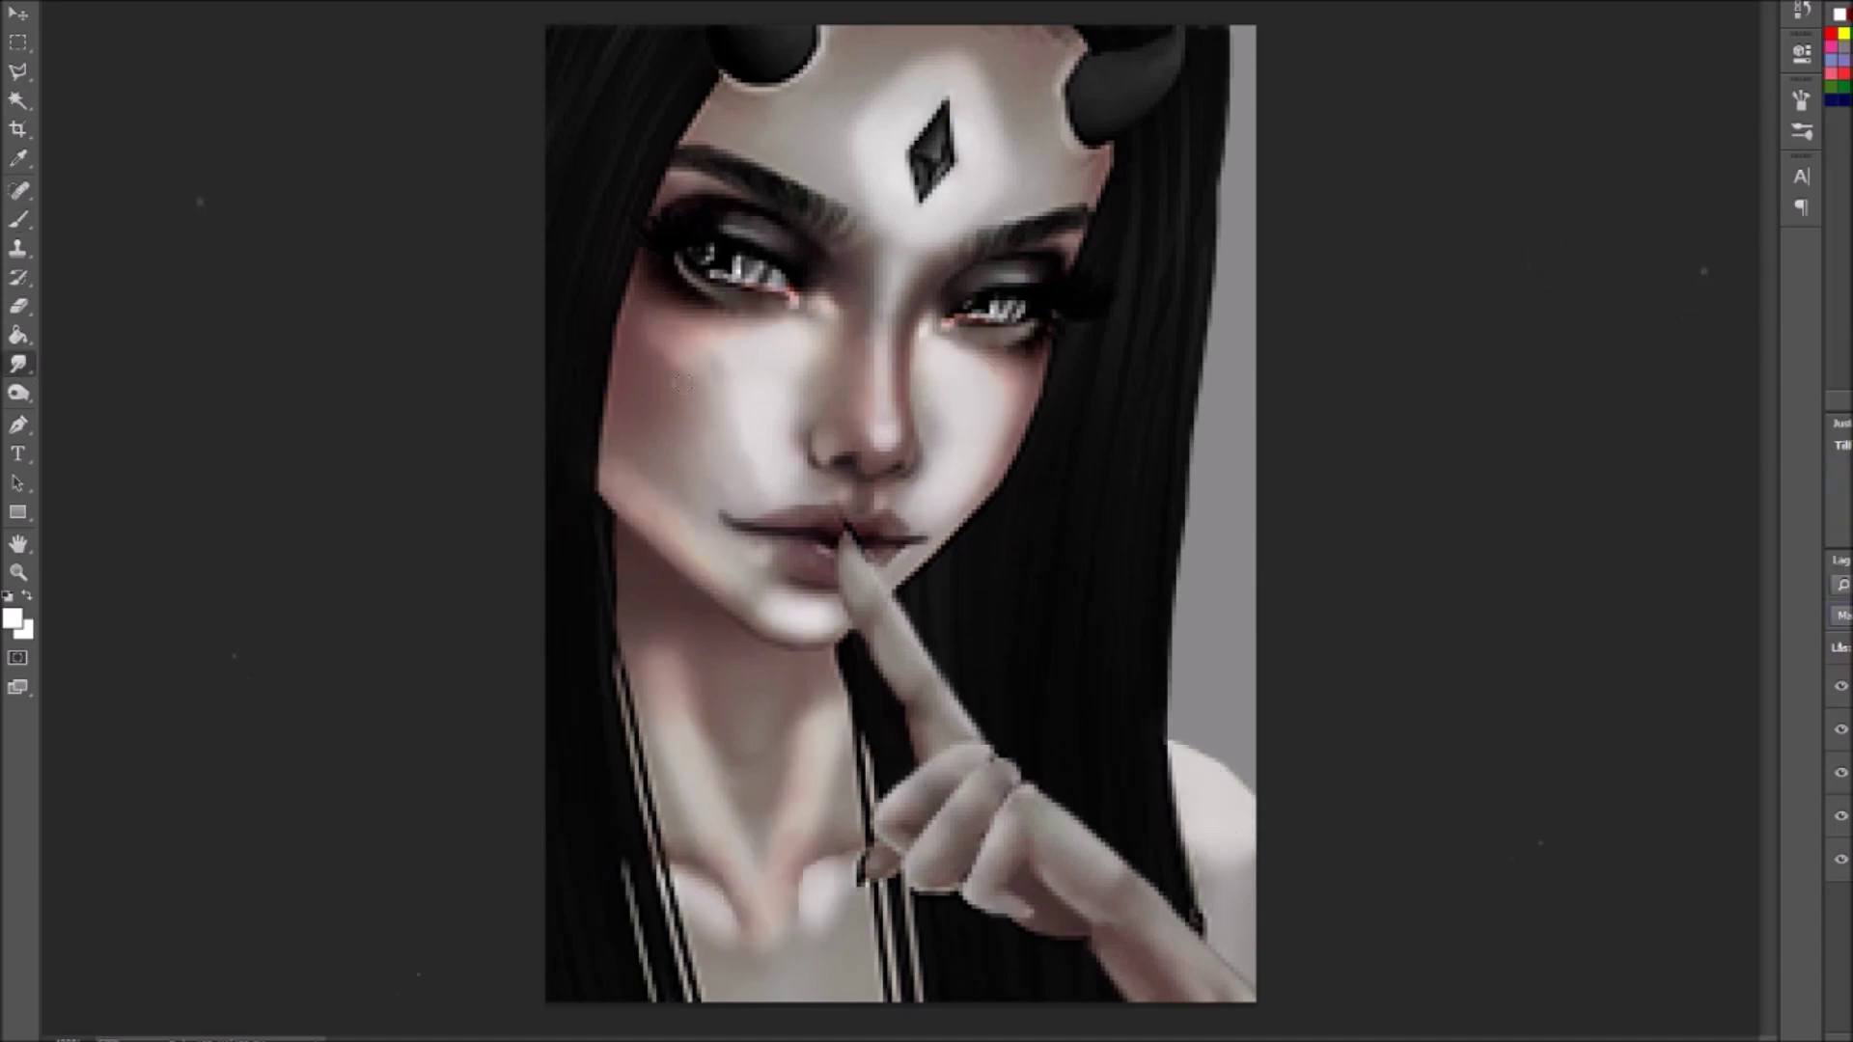
Step: Smudge the neck shading smooth and stamp softly blended freckles across the face and neck
drag(705, 675, 794, 698)
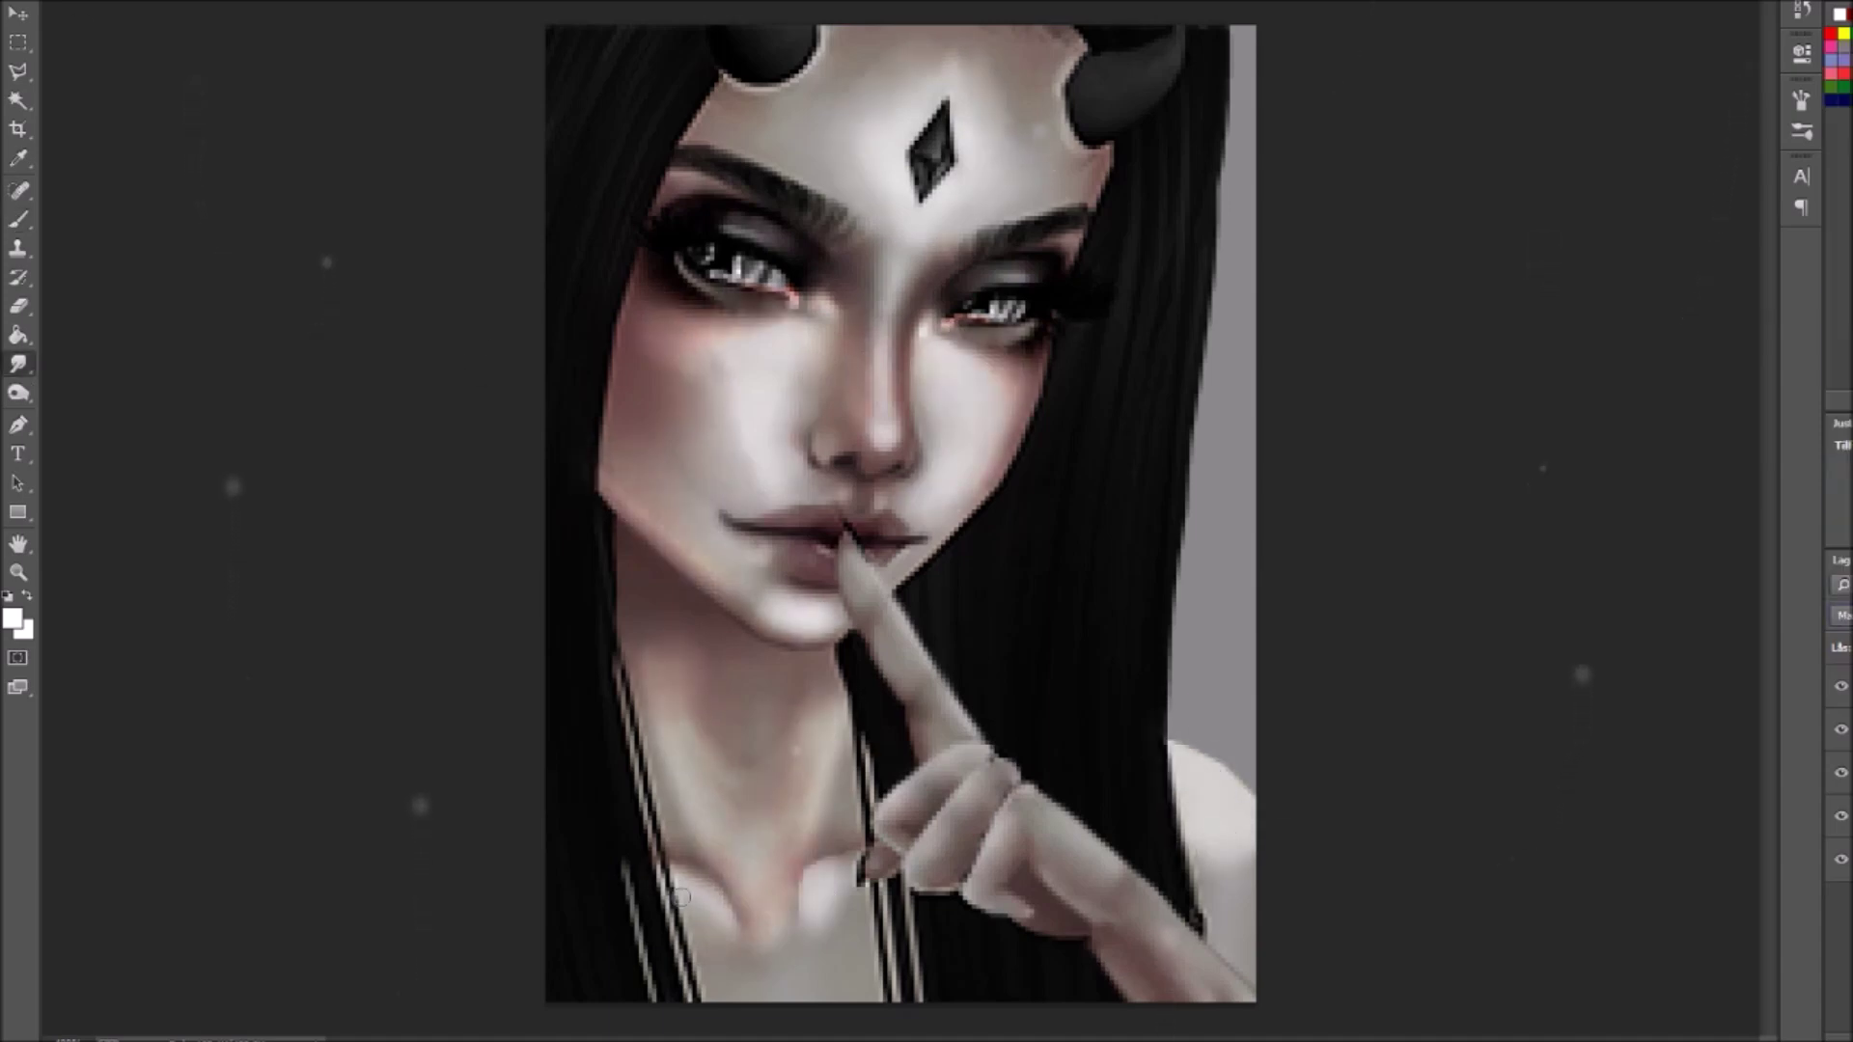
key(b)
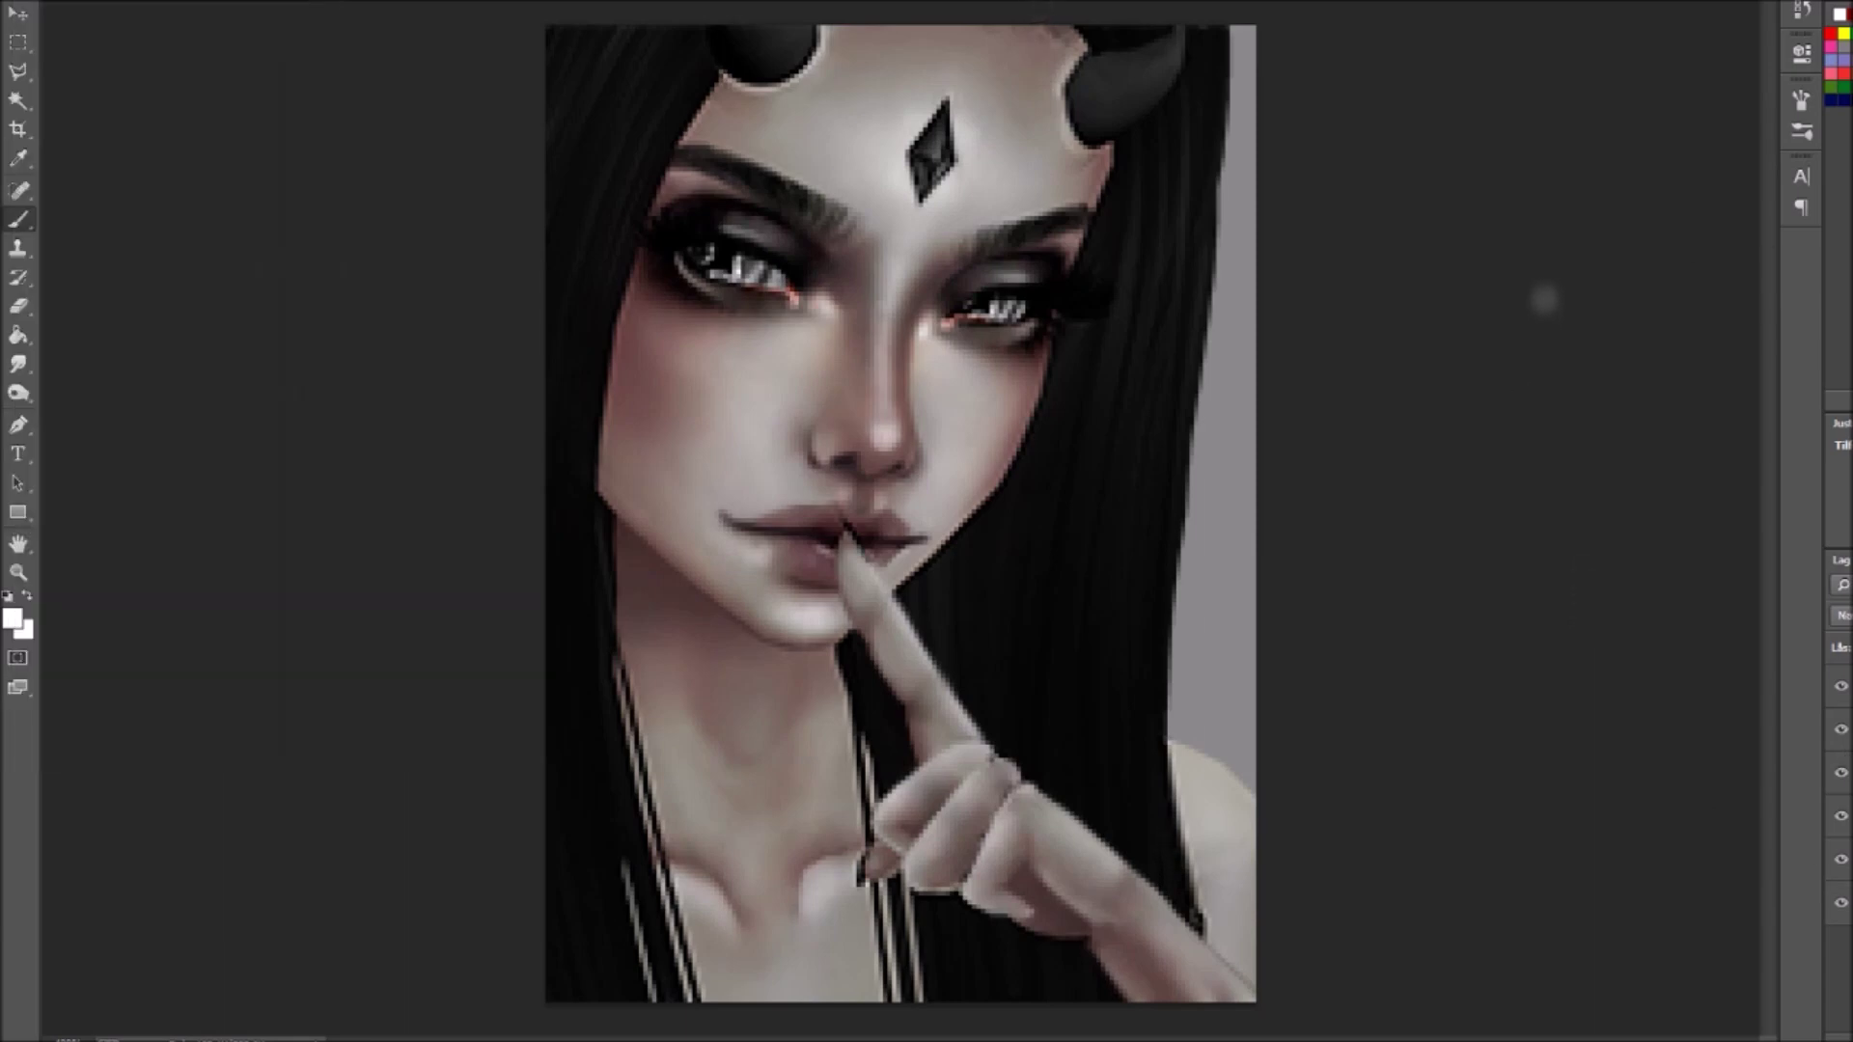
drag(662, 662, 783, 985)
click(1843, 615)
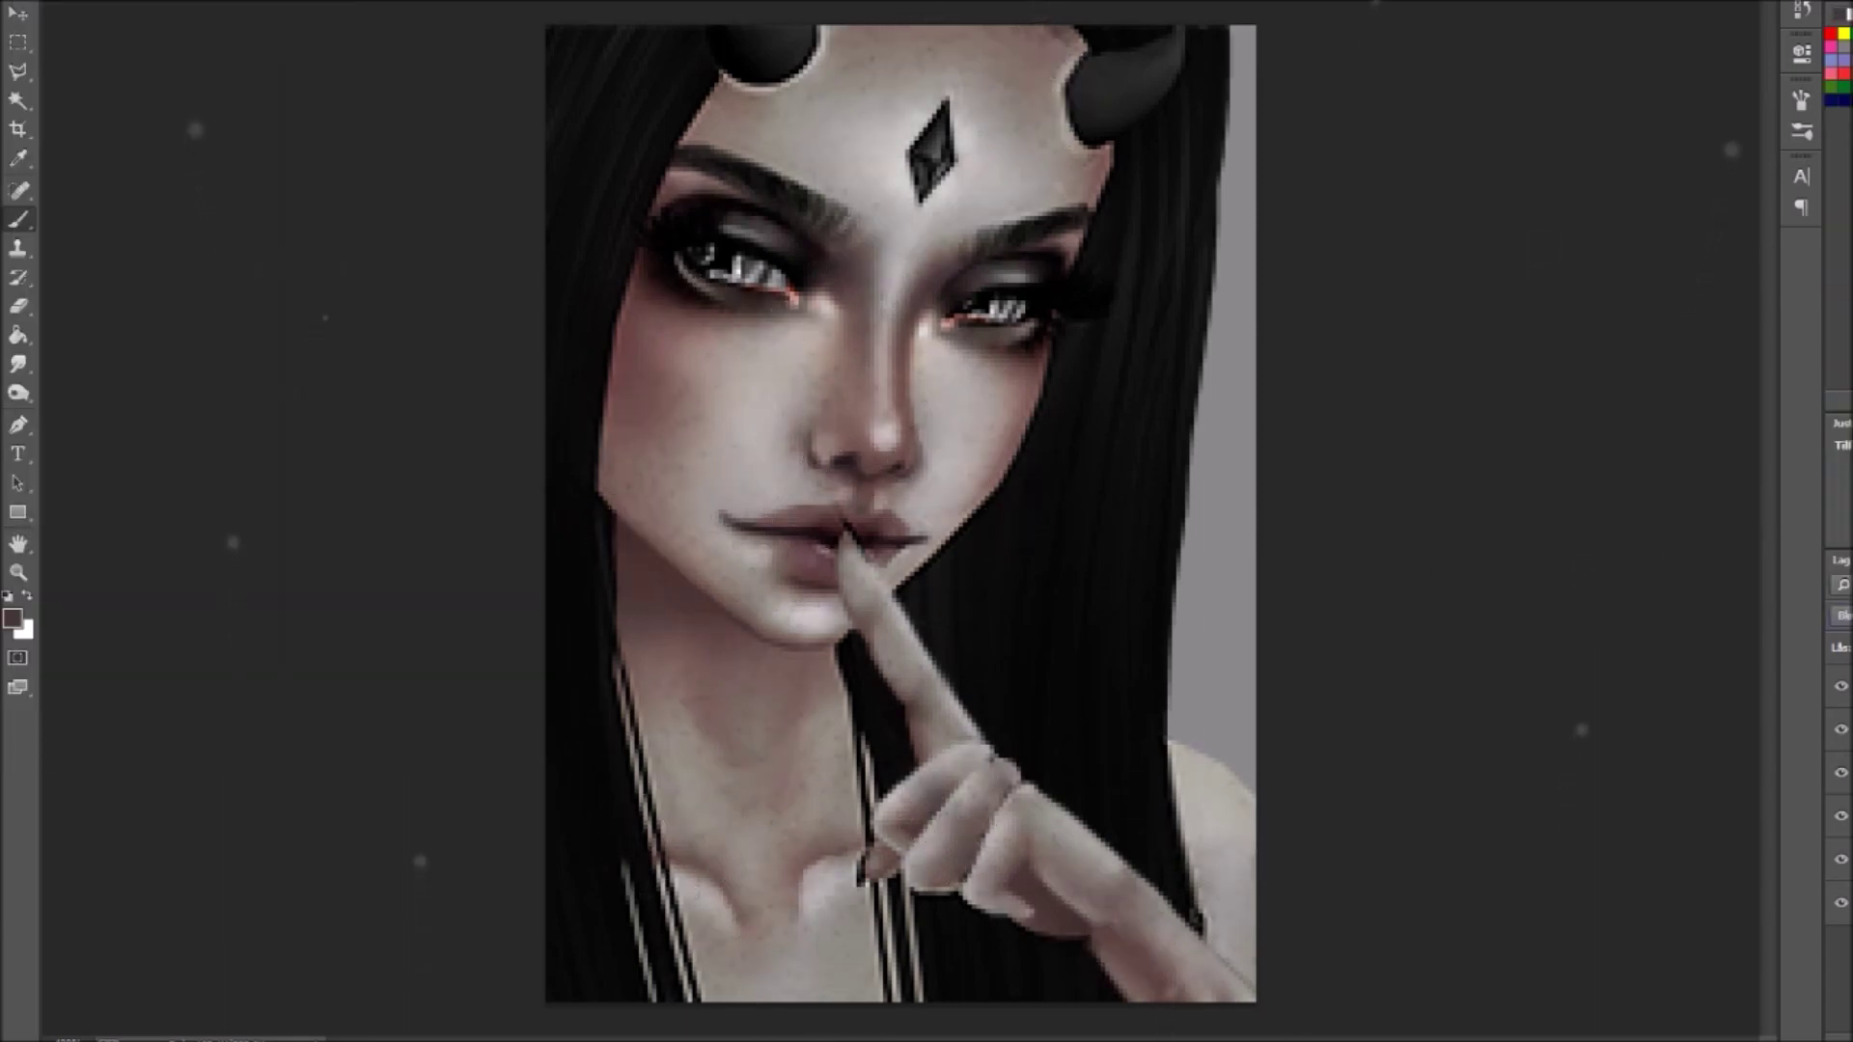
click(58, 5)
click(1544, 289)
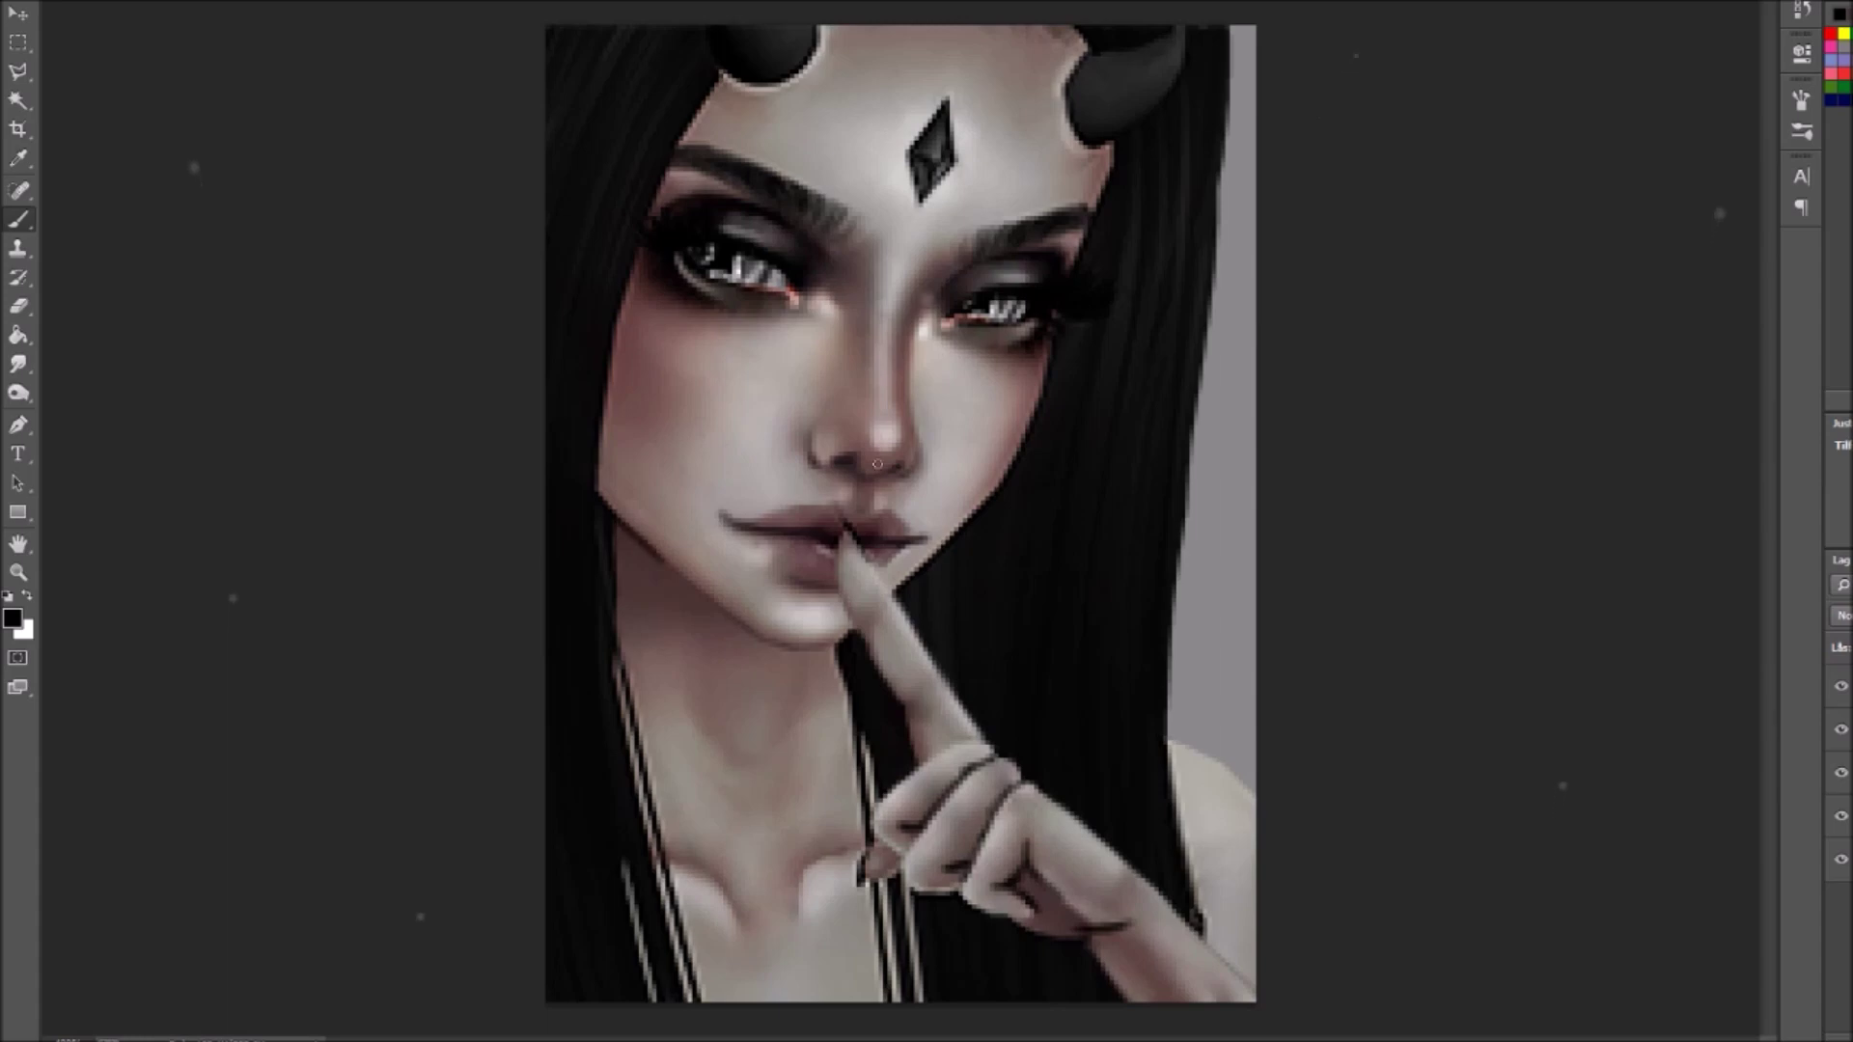
Step: Cover the finger creases in skin tone, then try and discard white horn stripes and gem highlights
drag(951, 791, 994, 757)
drag(994, 912, 1056, 849)
key(x)
drag(925, 156, 944, 138)
drag(1171, 52, 1149, 95)
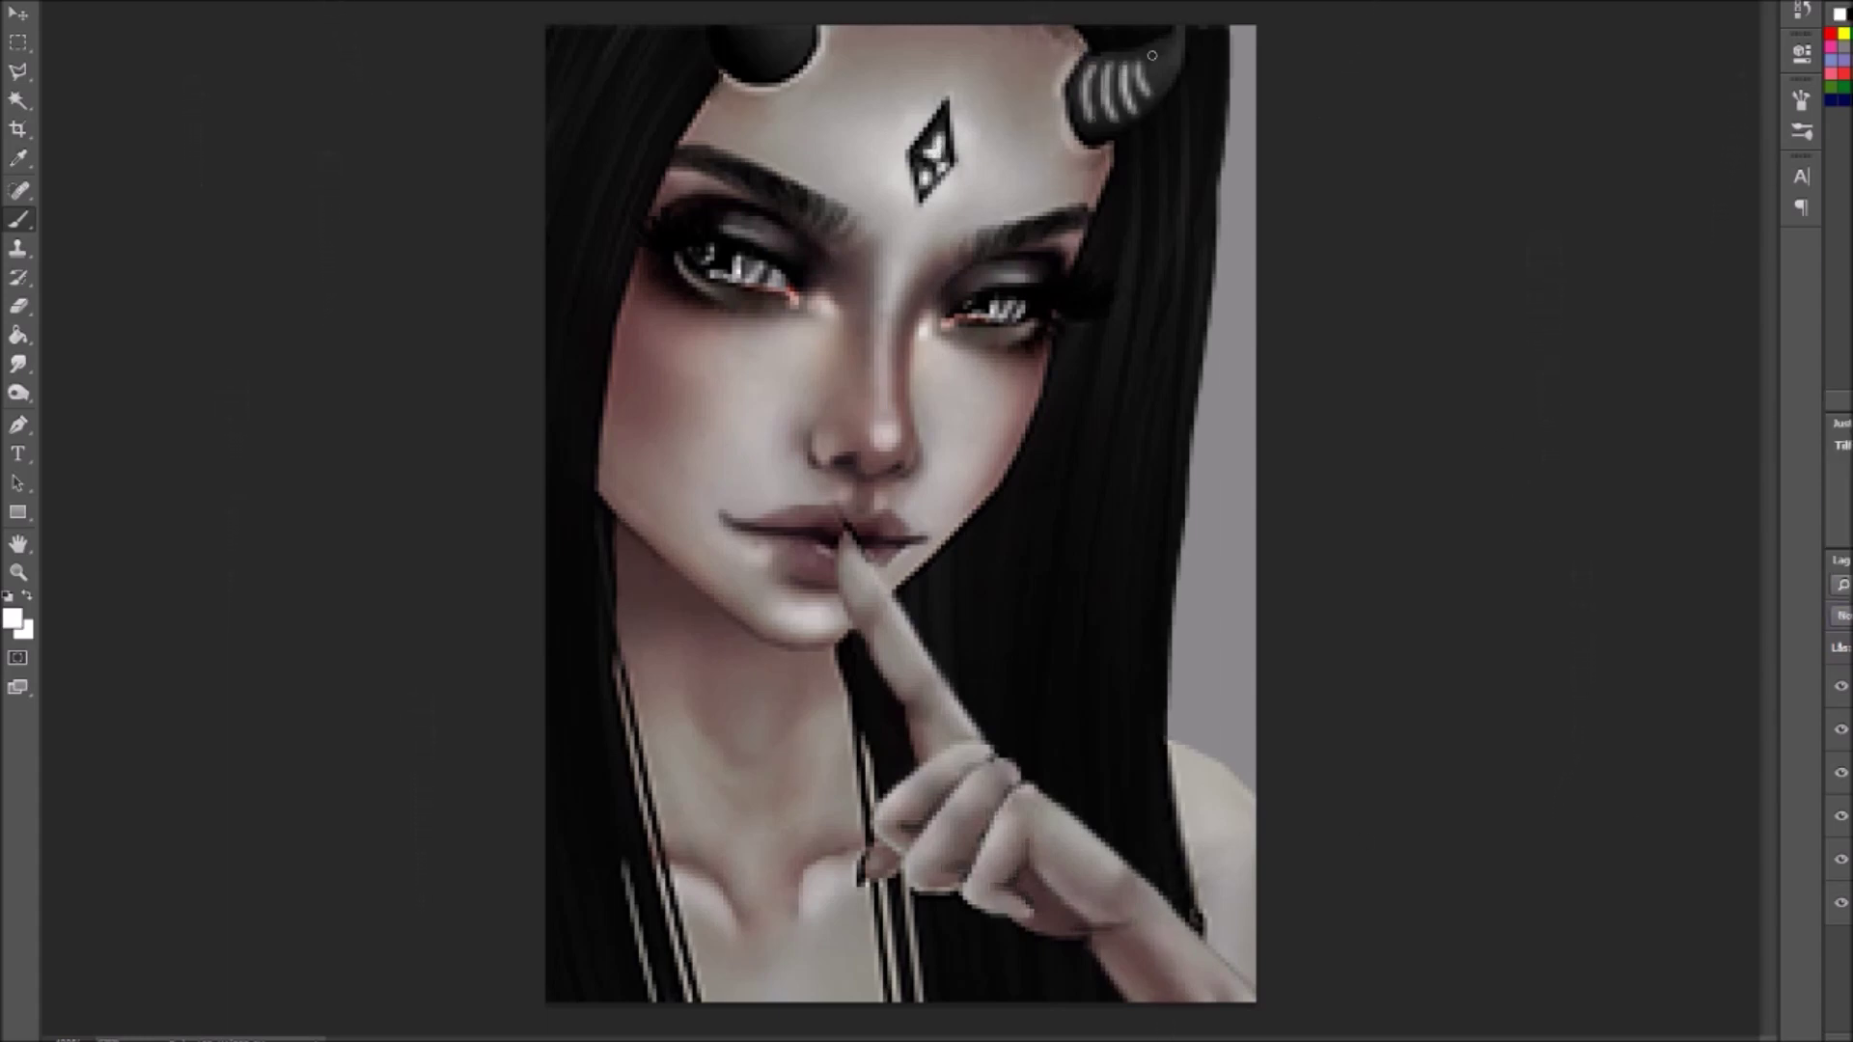
key(shift+alt+m)
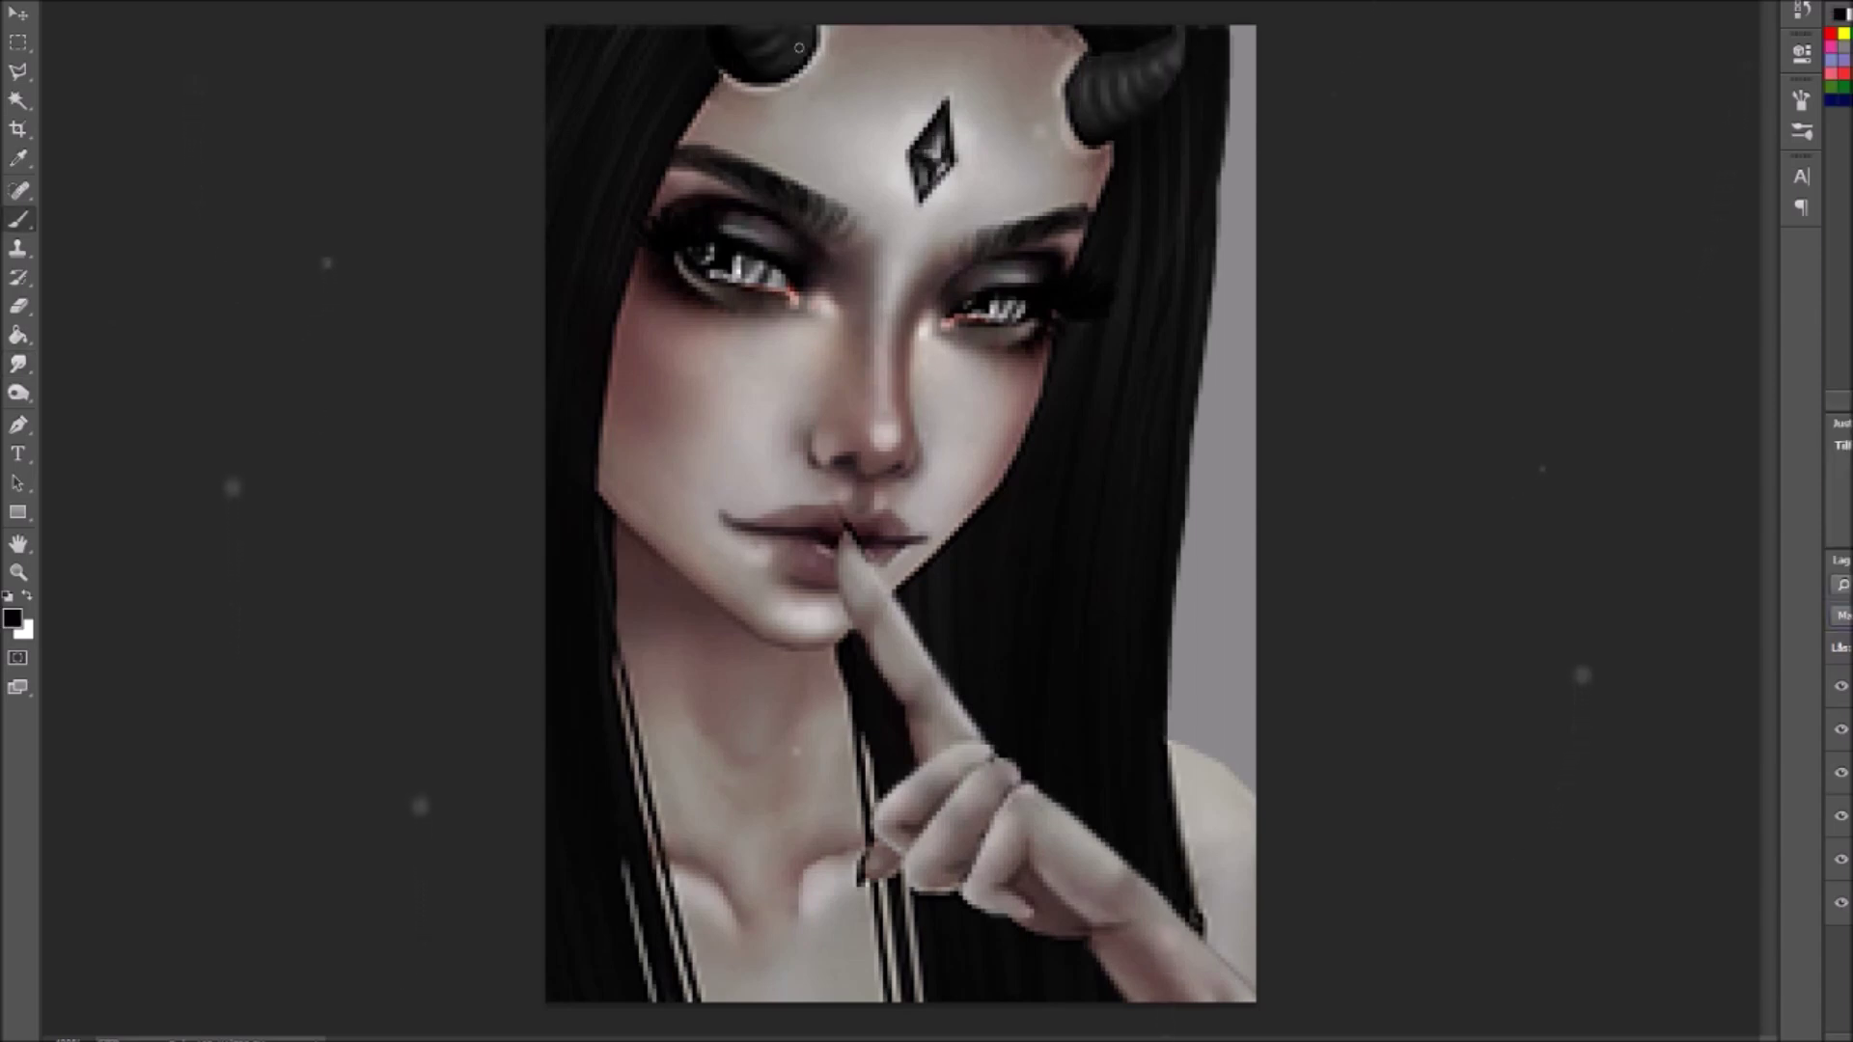
Step: Add a new empty layer and sample a light grey from the face for the eye
key(ctrl+shift+alt+n)
key(x)
alt+click(1225, 386)
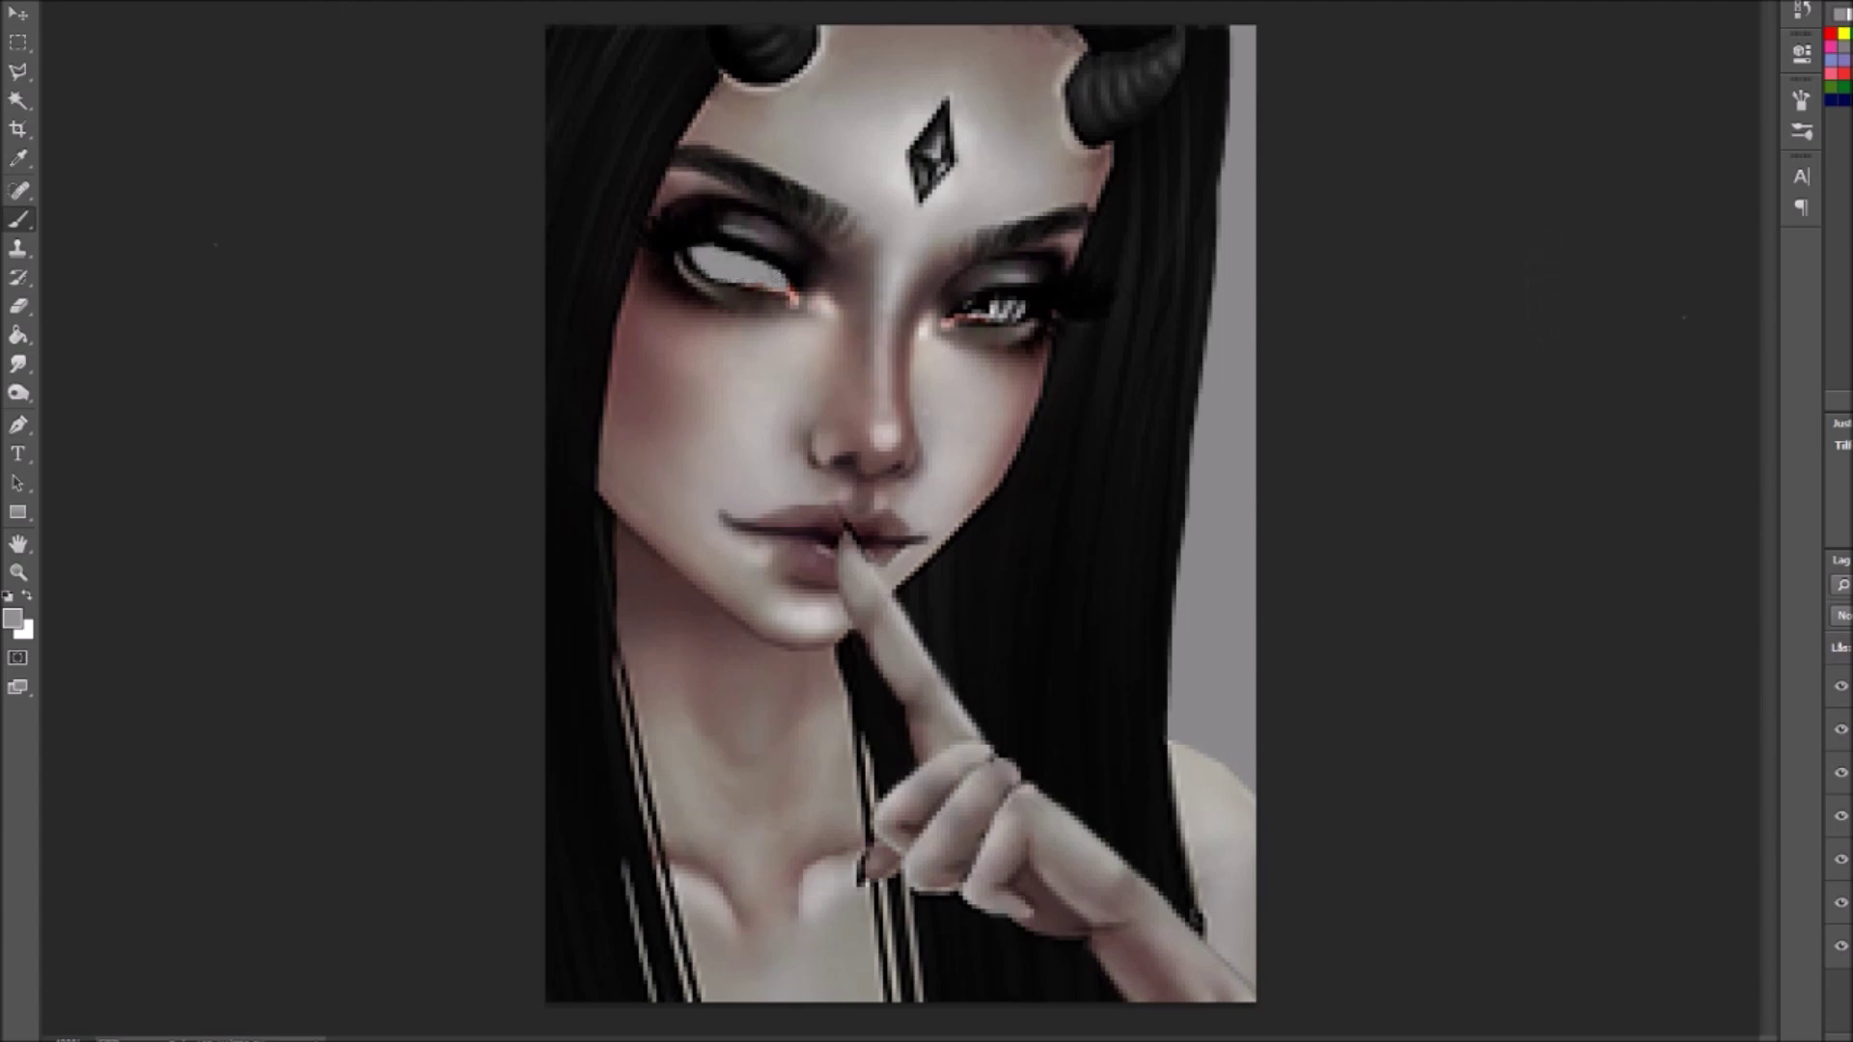
Step: Sample grey and pinkish skin tones for the new left eye, then set white as the painting colour
alt+click(980, 379)
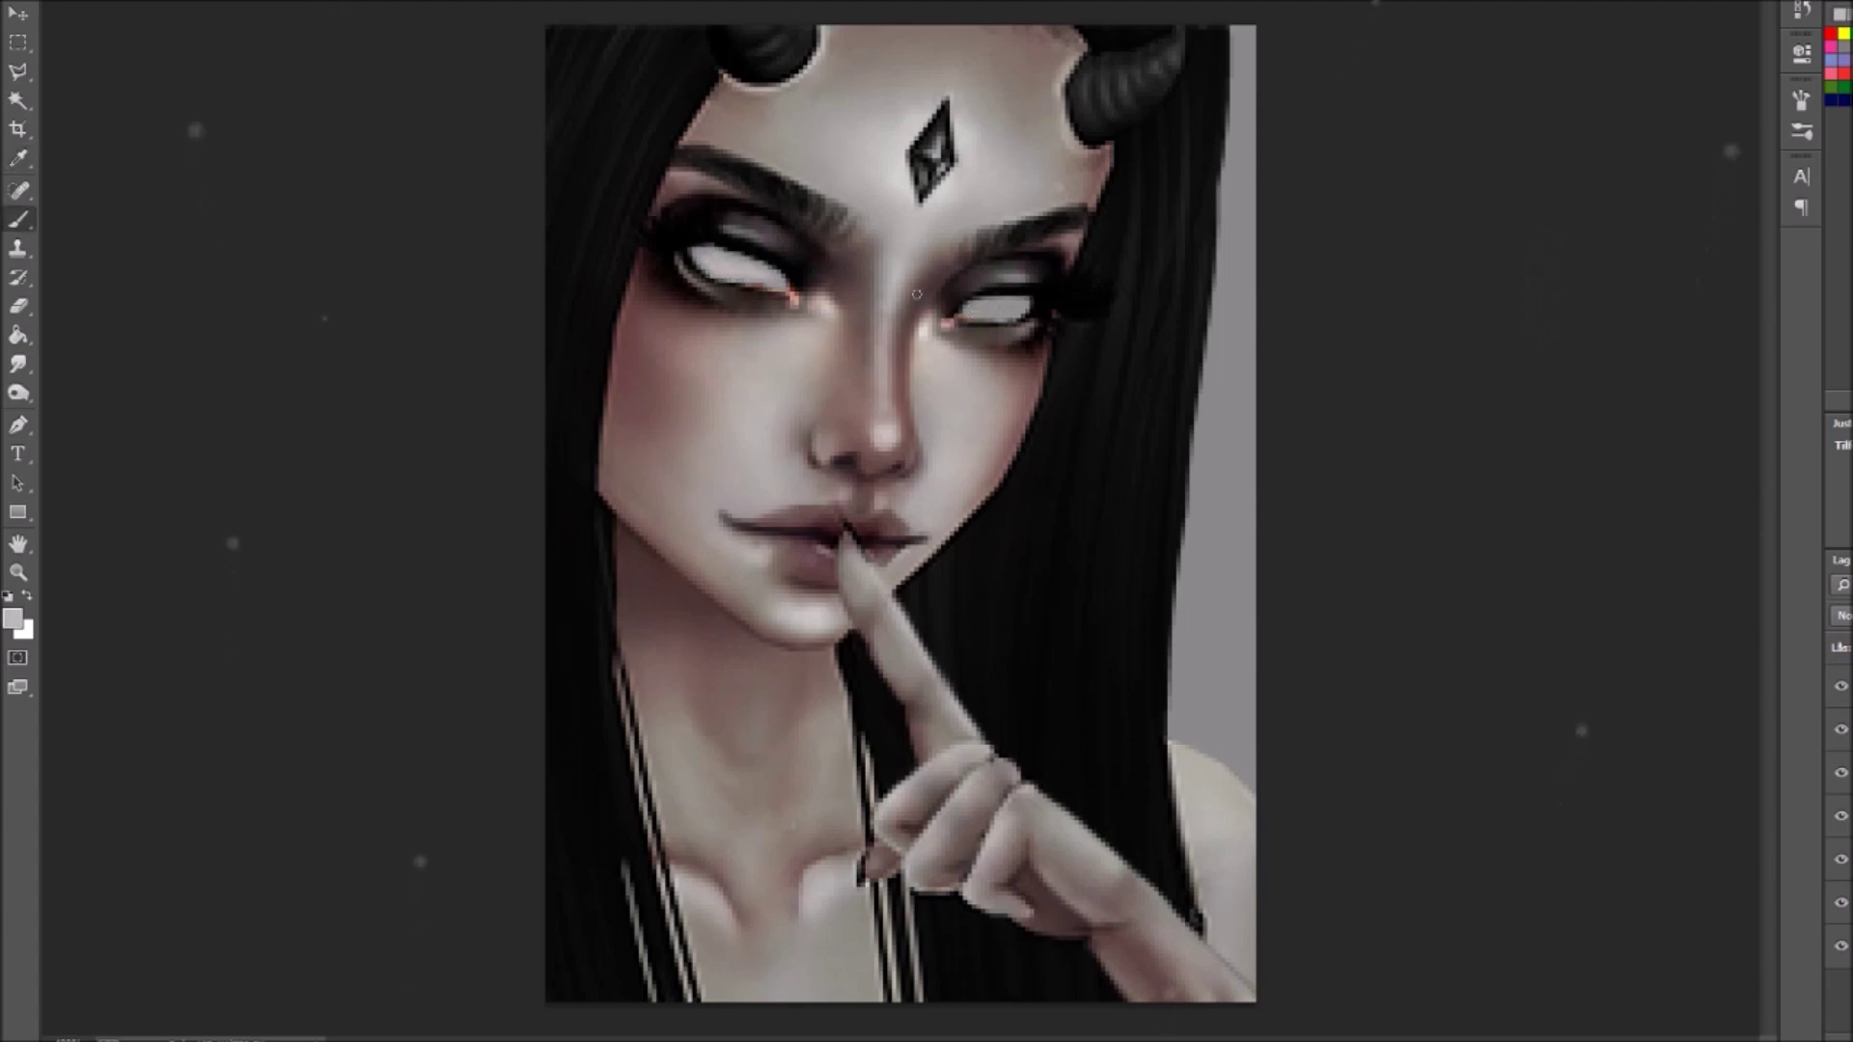
alt+click(706, 271)
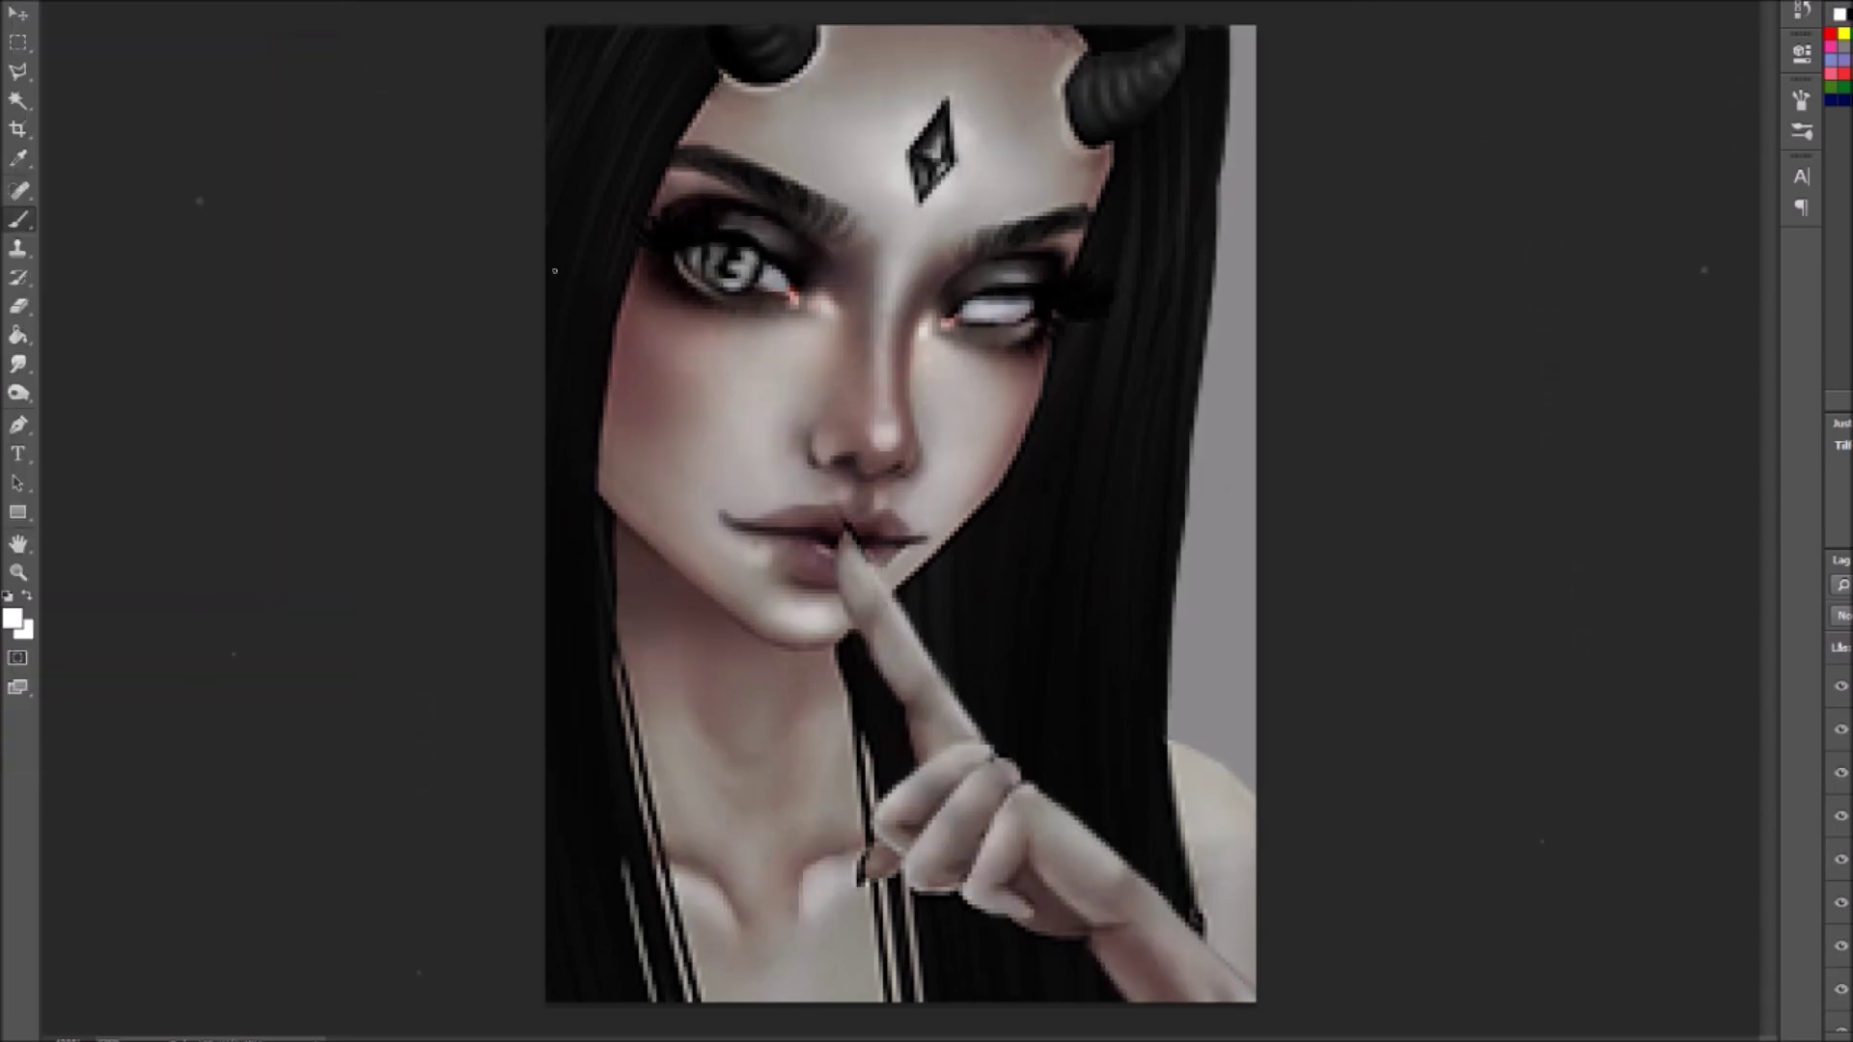
key(d)
key(x)
Step: Duplicate the repainted eye layer and transform the copy onto the right eye
right_click(1839, 686)
click(1755, 224)
key(Return)
key(ctrl+t)
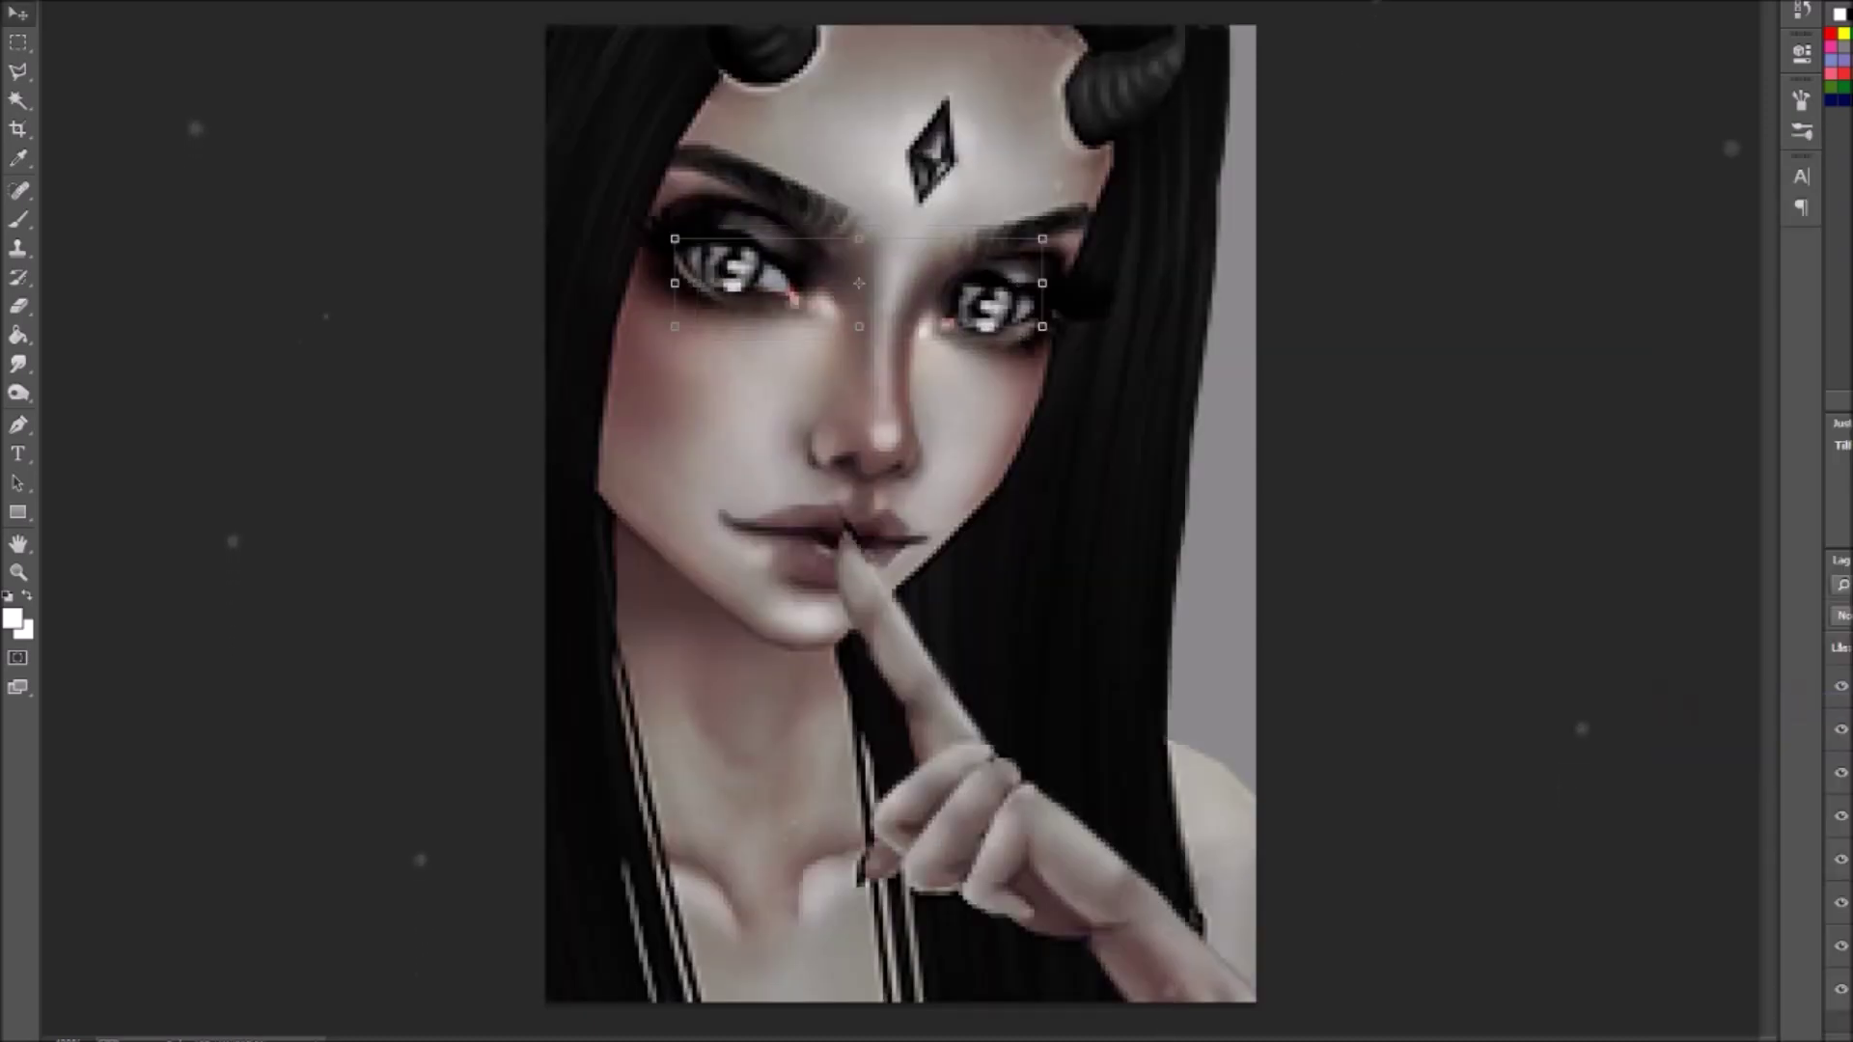
key(Return)
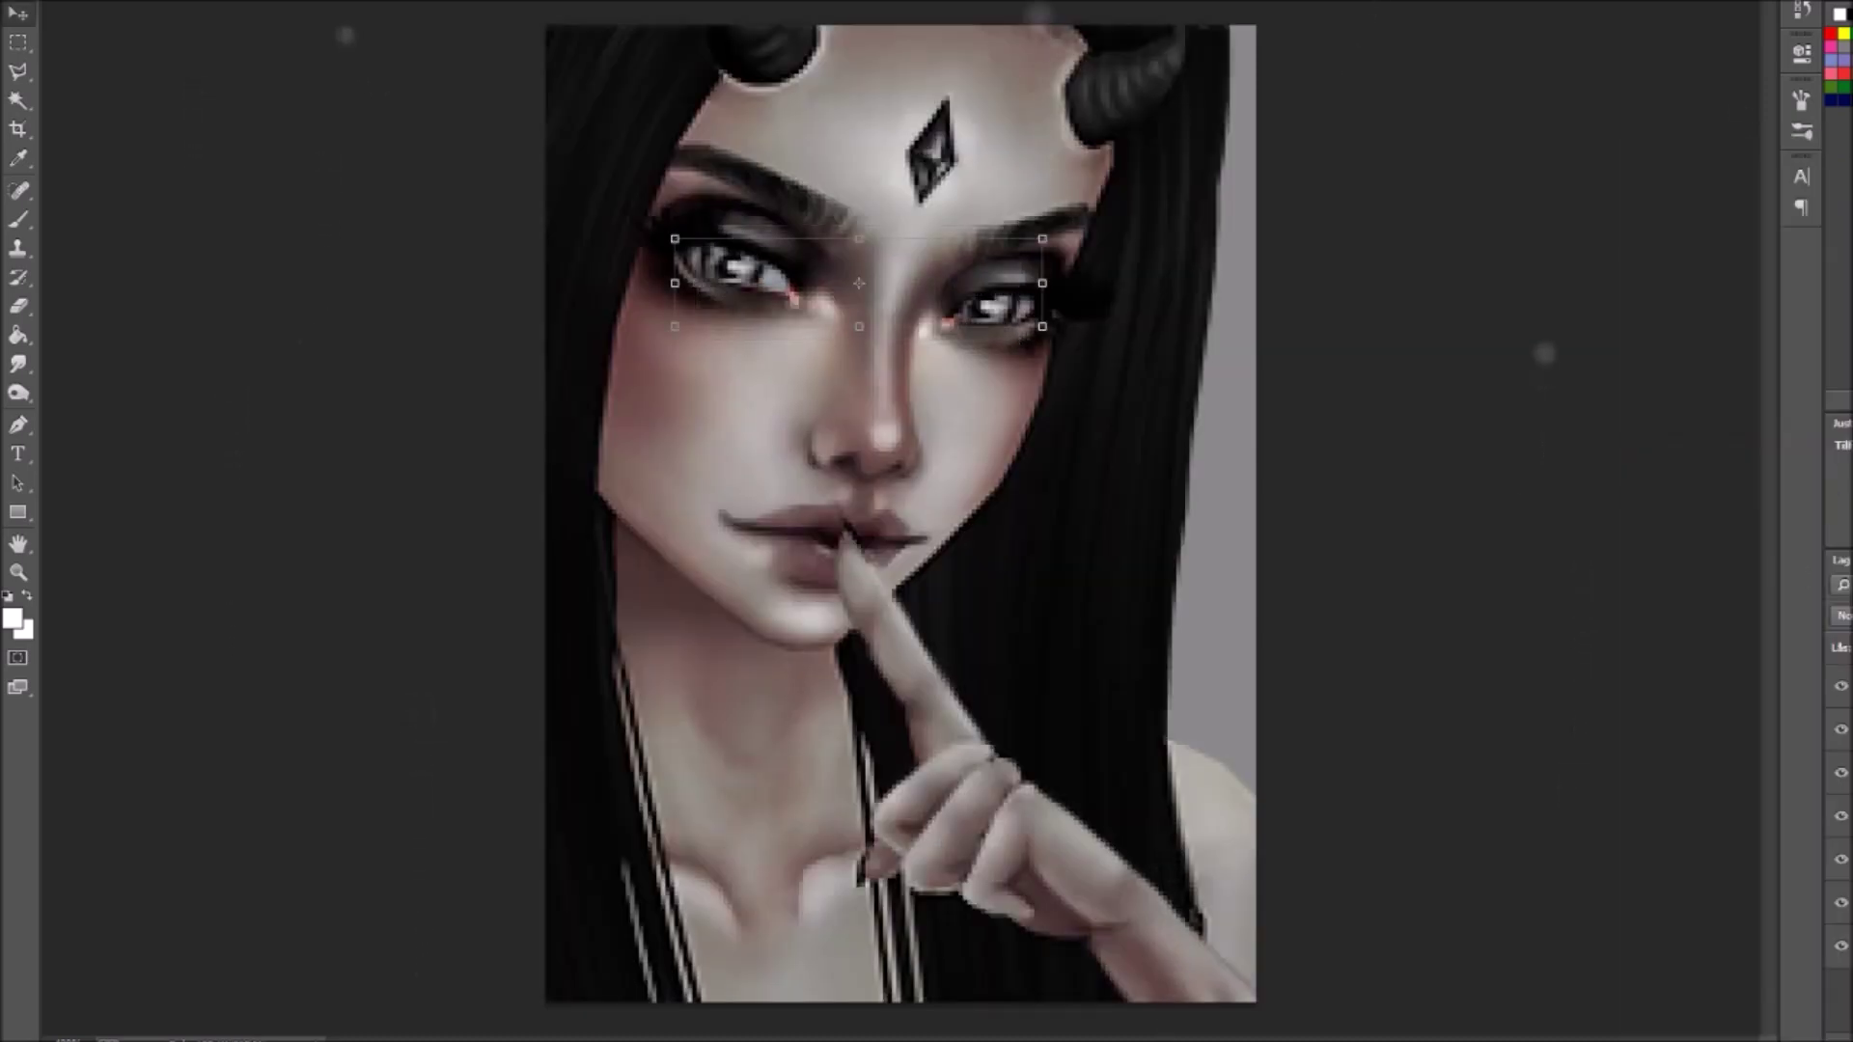
key(b)
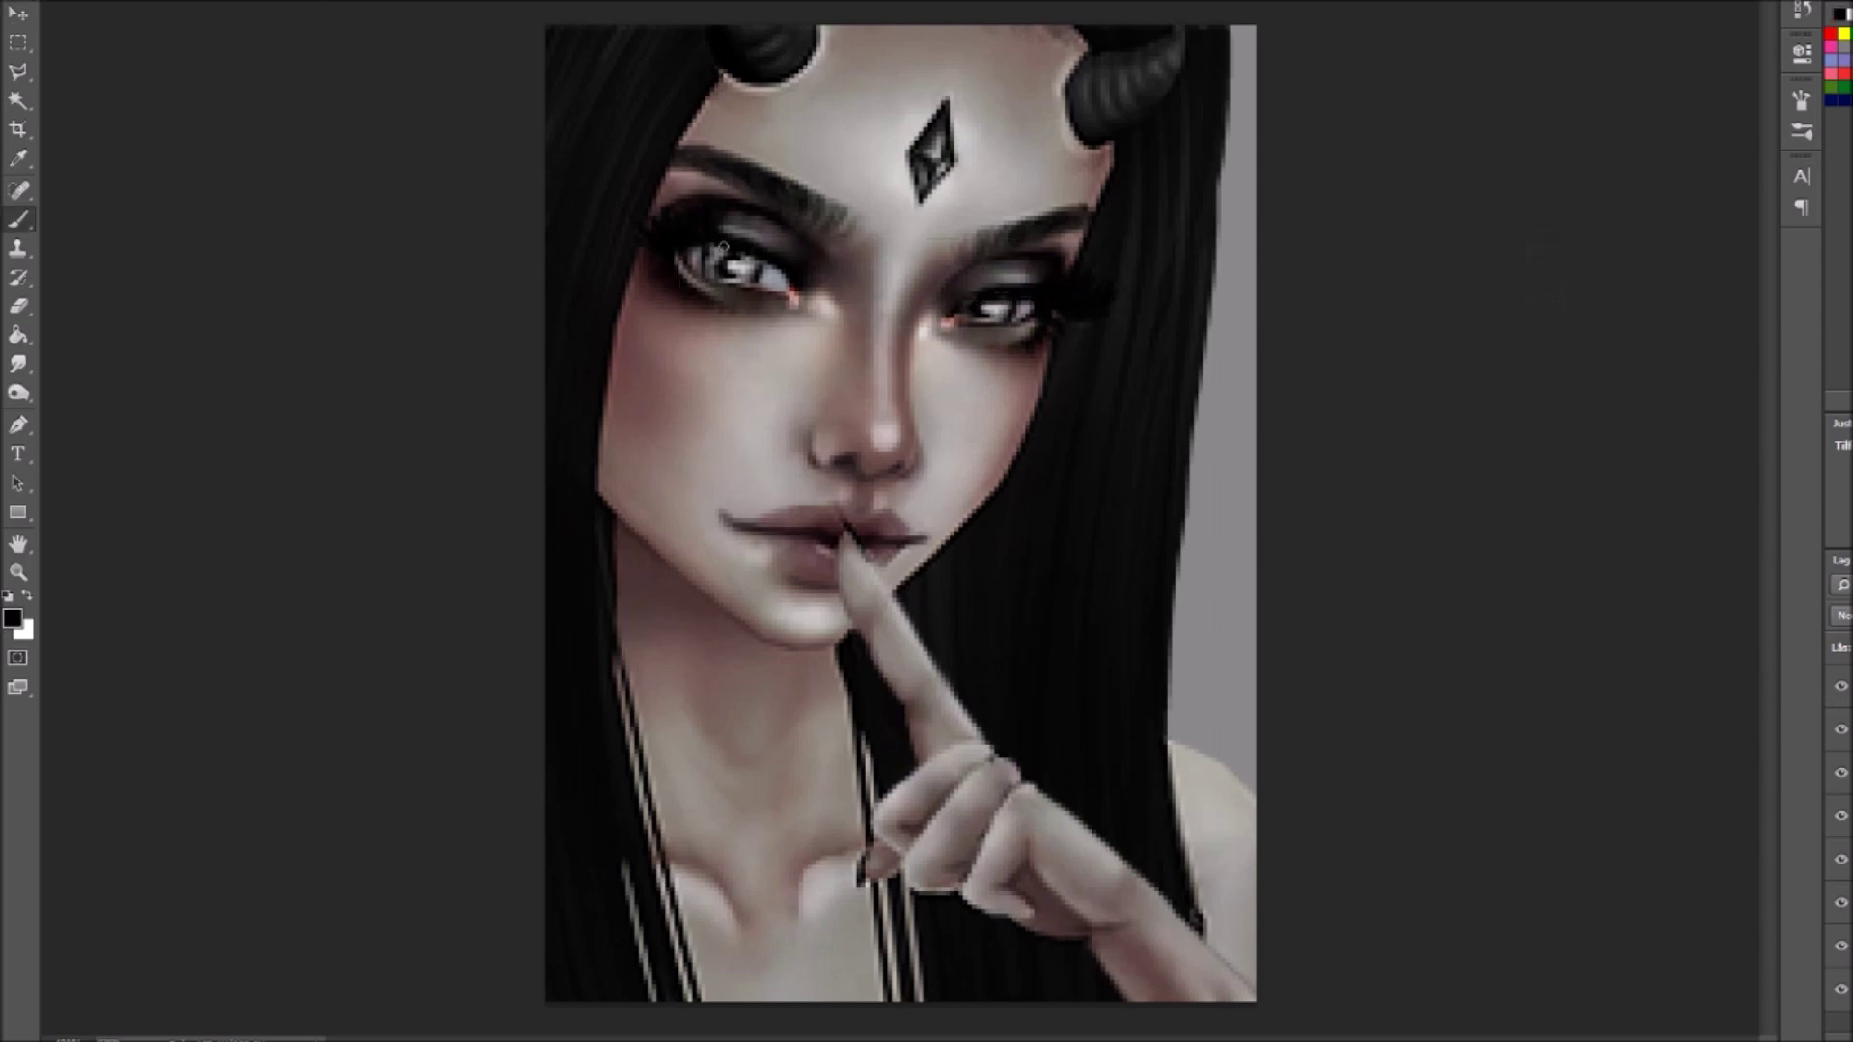
Step: Paint red lashes along the right eye, undoing the stray left-eye strokes
mouse_move(671, 256)
mouse_down()
mouse_move(642, 227)
mouse_move(801, 275)
mouse_move(637, 289)
mouse_up()
drag(1043, 300, 1109, 294)
drag(666, 232, 639, 280)
key(ctrl+z)
Step: Copy the right-eye lashes to a new layer and transform them onto the left eye
key(m)
drag(1013, 214, 1240, 413)
key(ctrl+j)
key(ctrl+t)
drag(1052, 309, 692, 241)
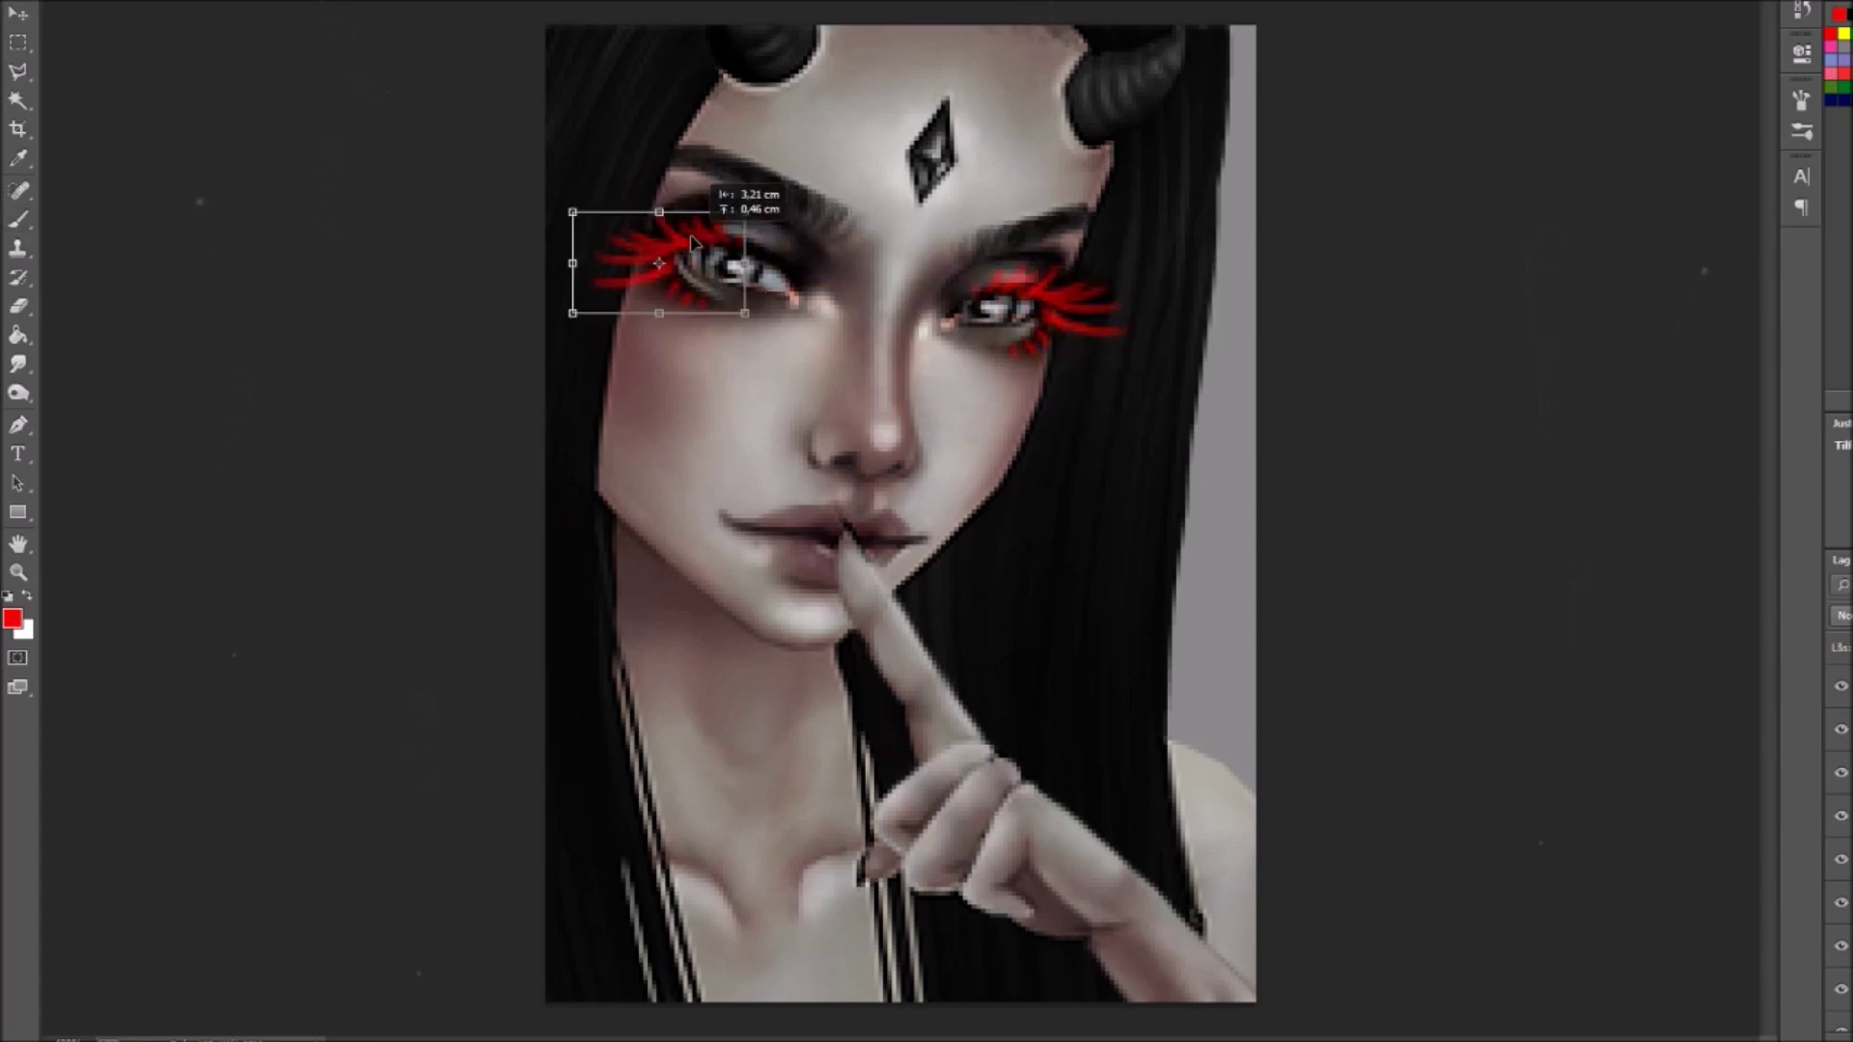
key(Return)
Step: Clip the lash layer to the layer below and set up a black brush
right_click(1815, 685)
click(1781, 447)
key(b)
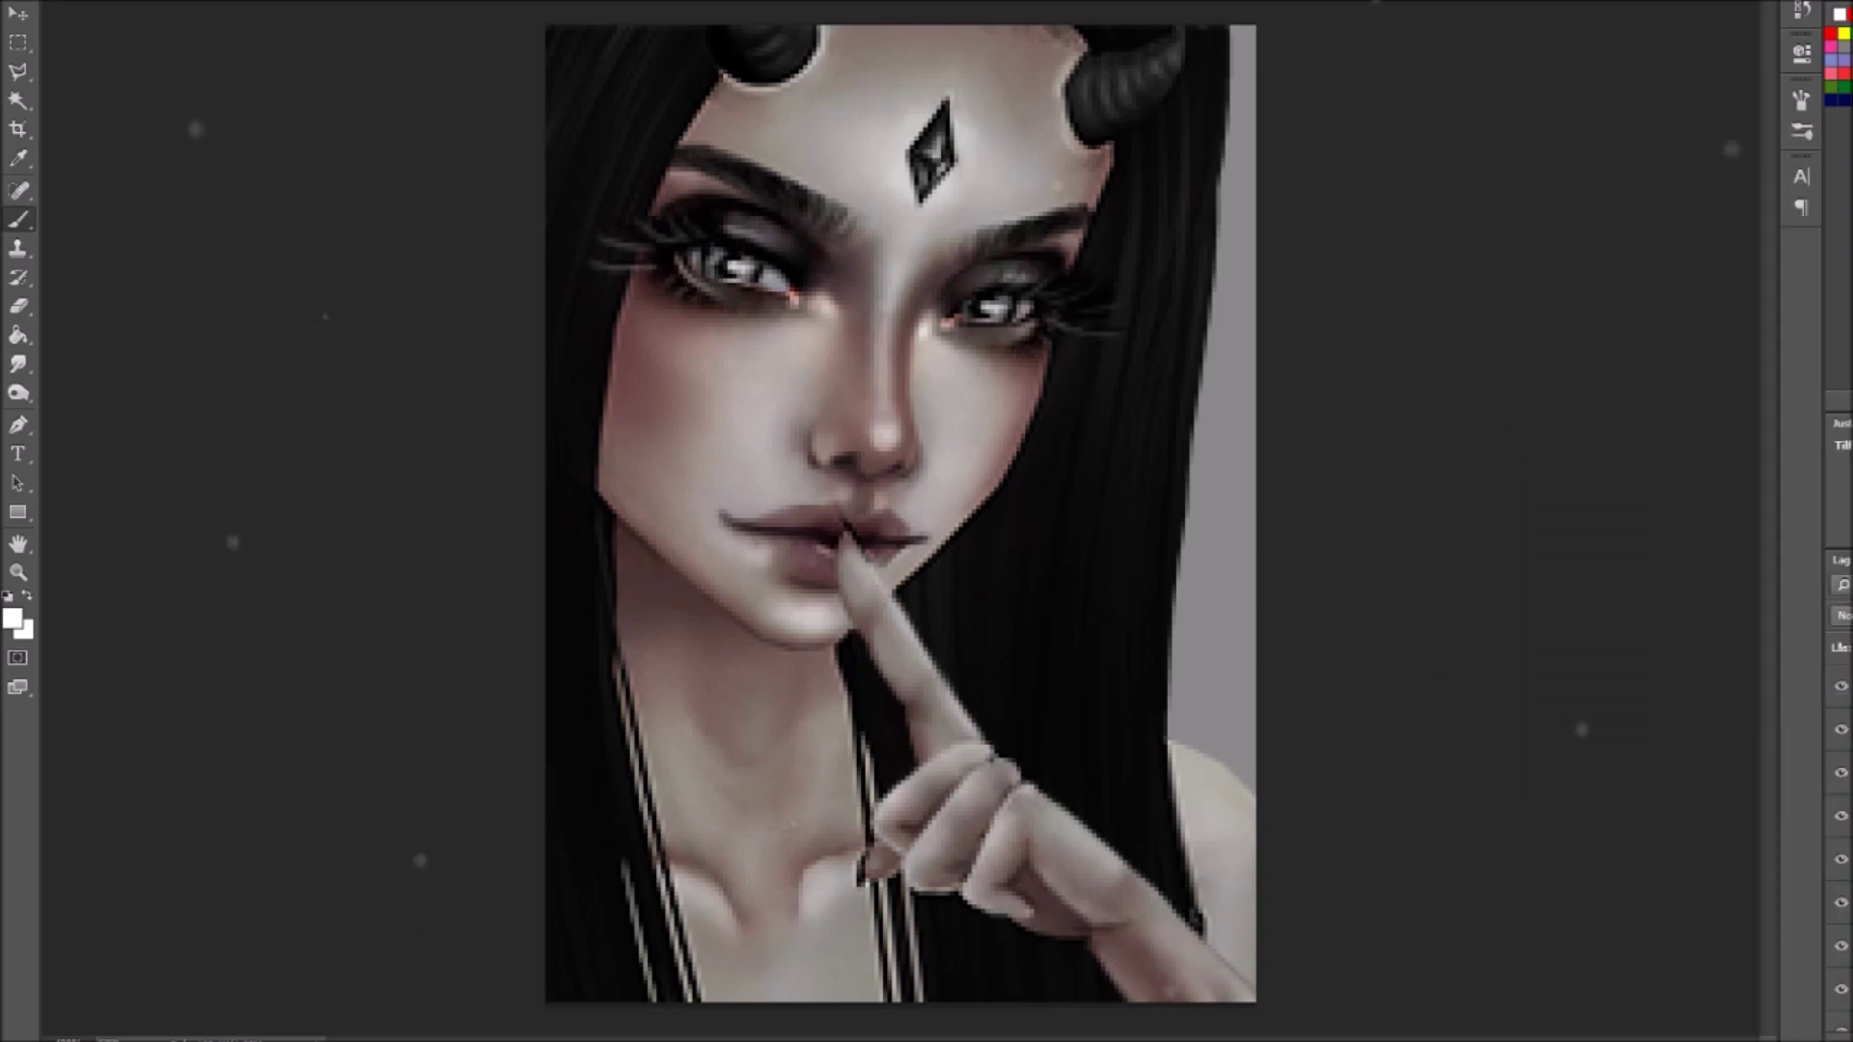
key(d)
right_click(409, 215)
key(Escape)
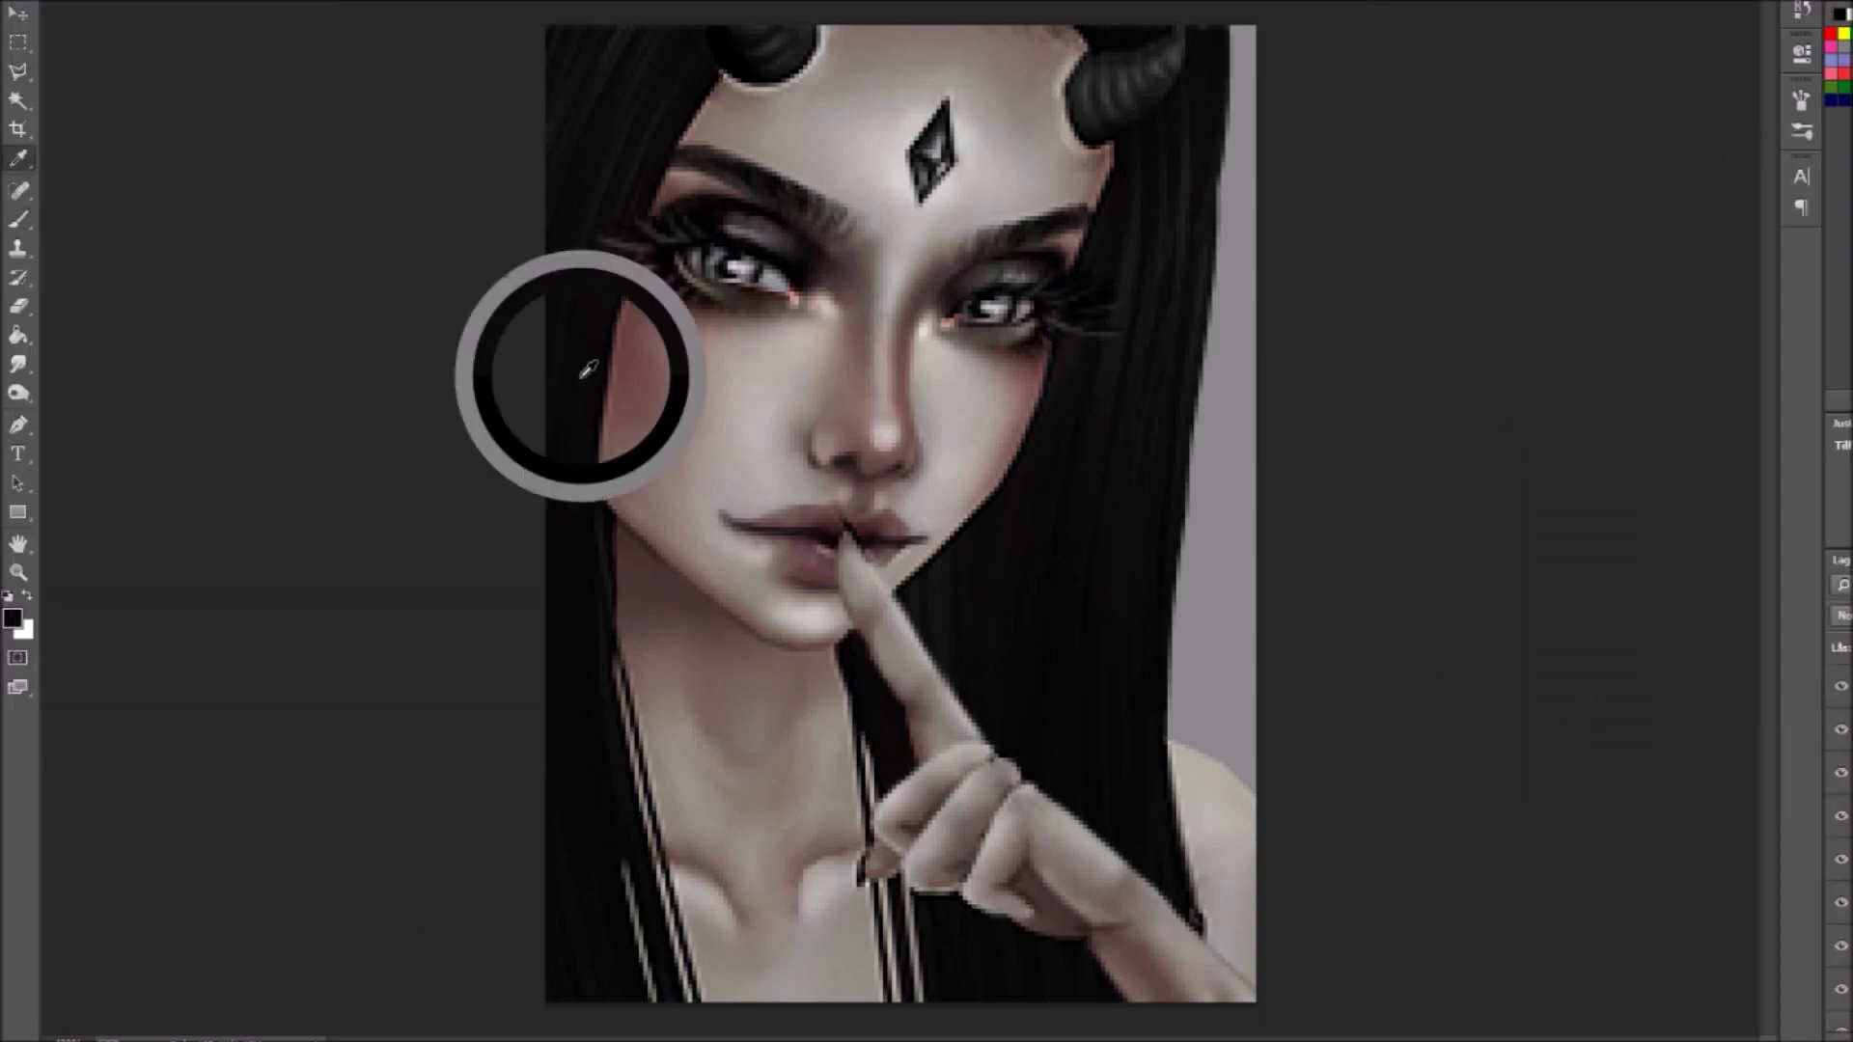
Step: Paint black over the left necklace strap and its edge near the hand
drag(637, 656, 667, 892)
drag(850, 671, 855, 999)
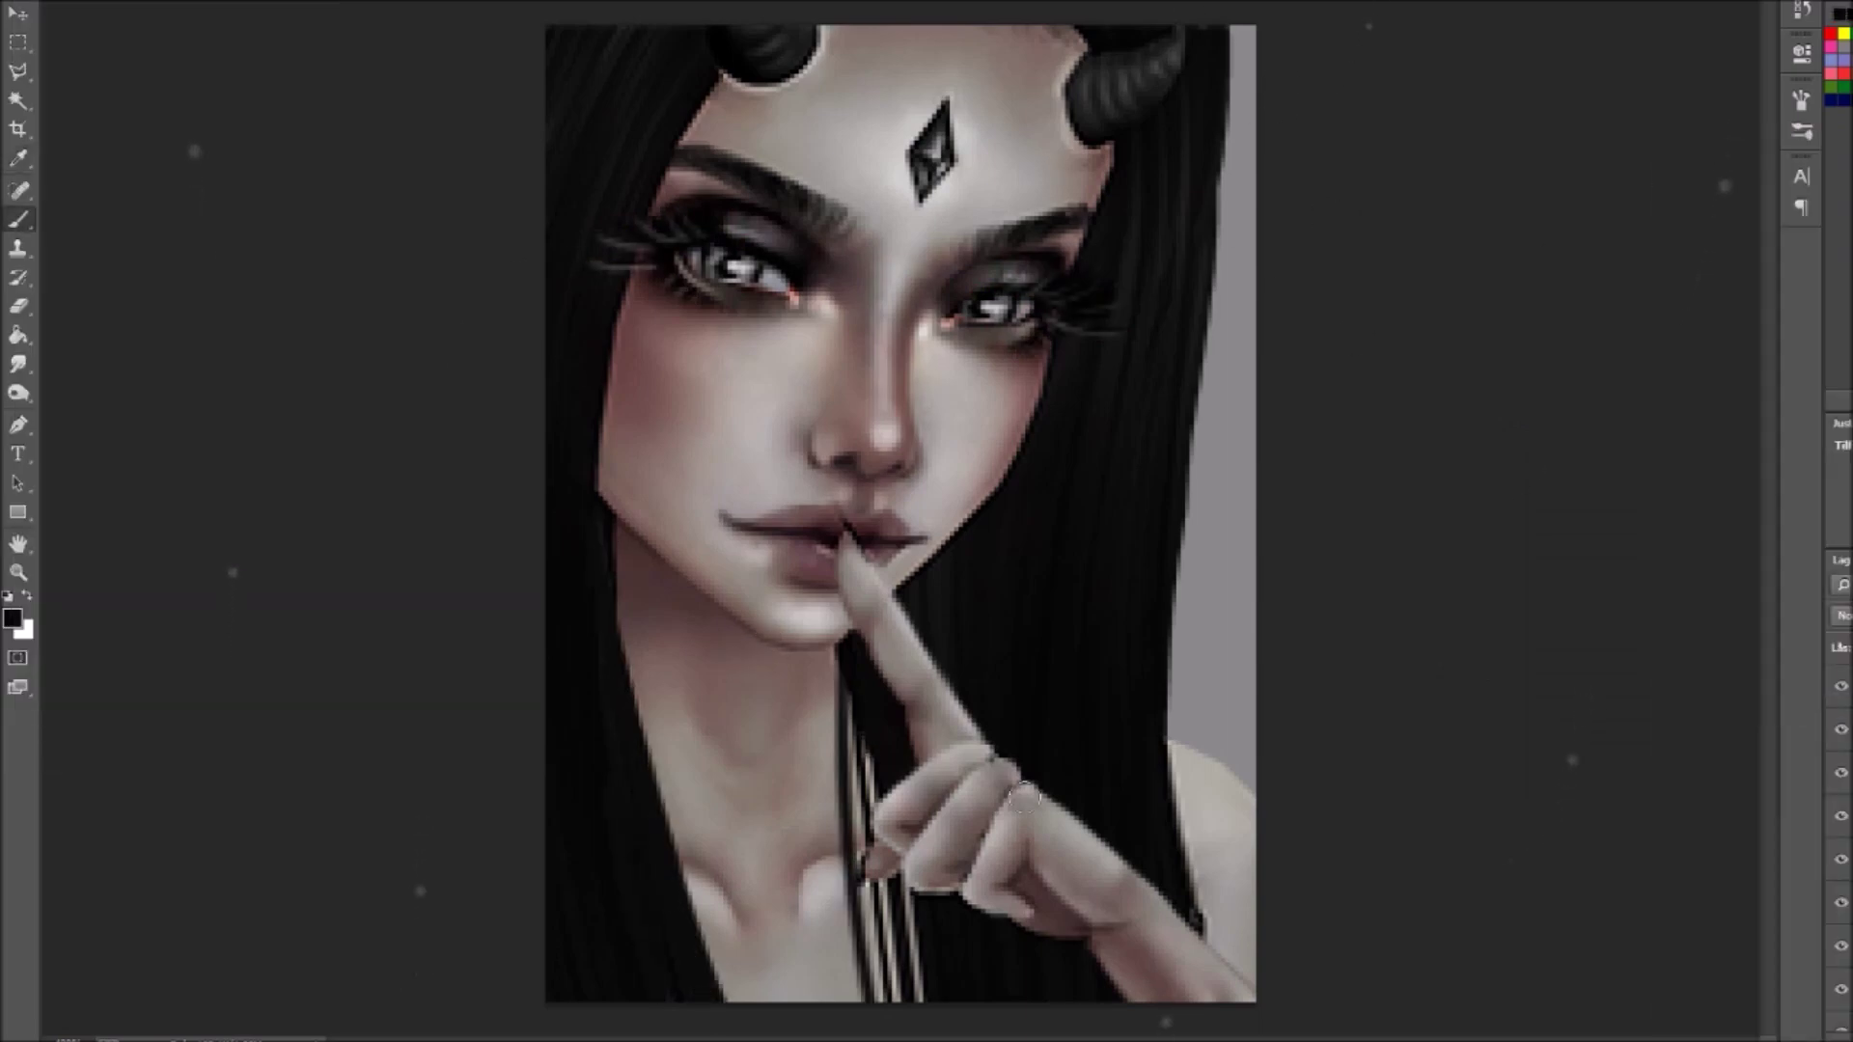
drag(1163, 743, 1252, 936)
Step: Try light hair strands on both sides of the hair, then undo them
key(x)
drag(676, 92, 579, 999)
drag(589, 405, 637, 999)
drag(637, 39, 550, 357)
drag(1173, 149, 1090, 510)
drag(1202, 154, 1139, 835)
drag(1071, 394, 1032, 704)
drag(1110, 547, 1100, 822)
drag(1071, 602, 1059, 670)
key(ctrl+z)
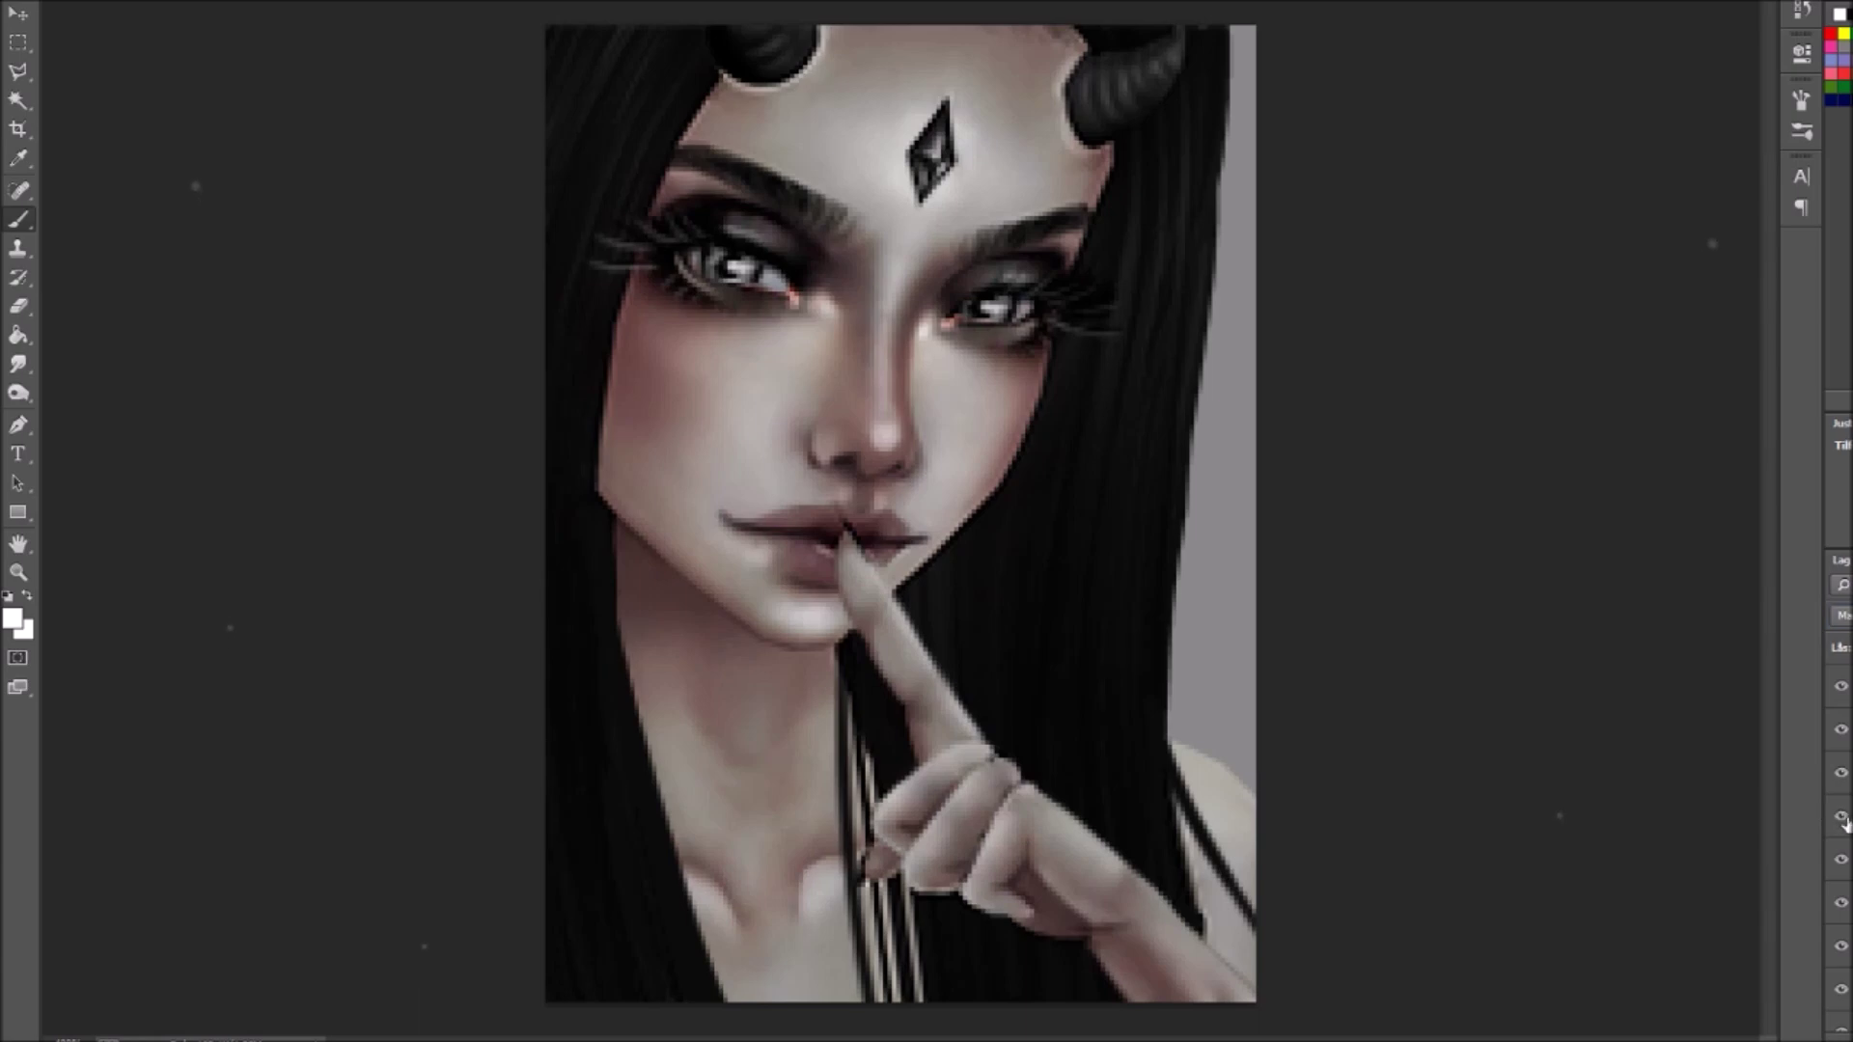
Step: Paint red on the lips, smudge it, and change the layer blend mode to soften it
click(1831, 34)
mouse_move(801, 531)
mouse_down()
mouse_move(832, 560)
mouse_move(874, 555)
mouse_up()
key(r)
key(shift+alt+c)
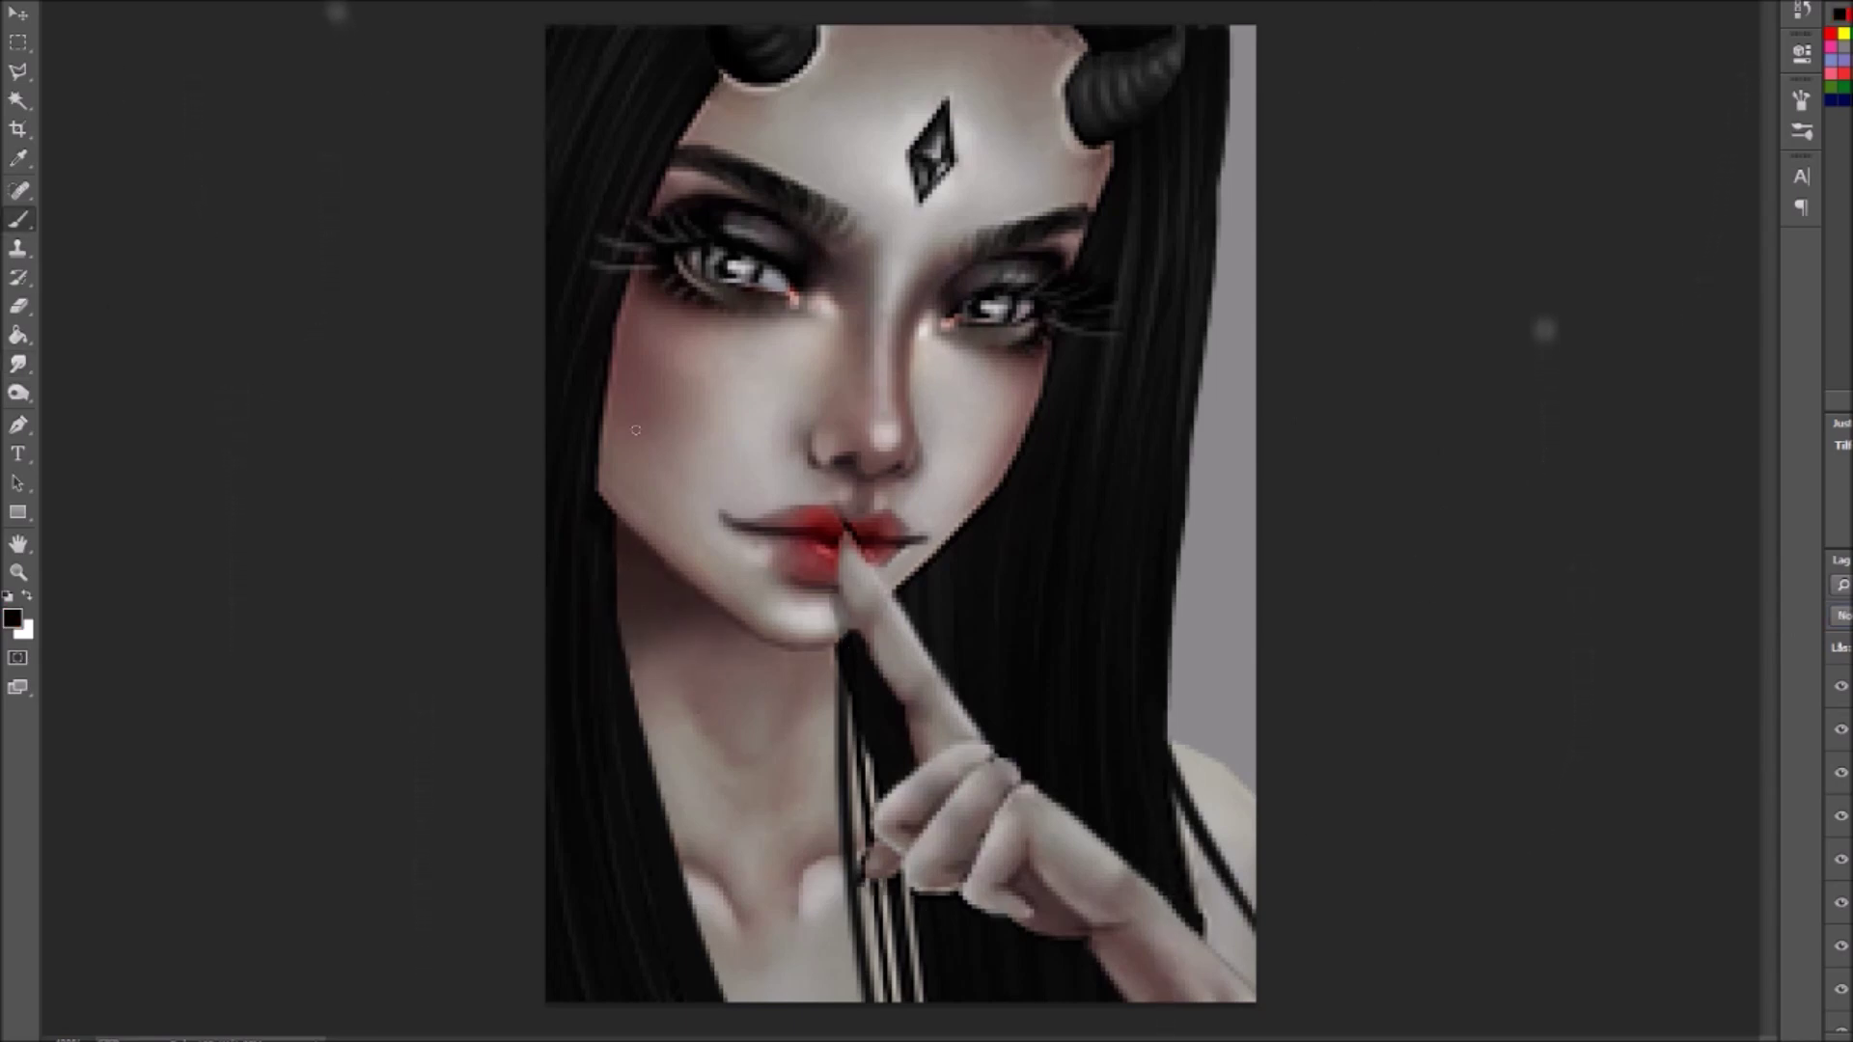
Step: Reframe the view on the face and draw a thin dark hair strand beneath the hand
key(z)
alt+click(269, 285)
click(782, 550)
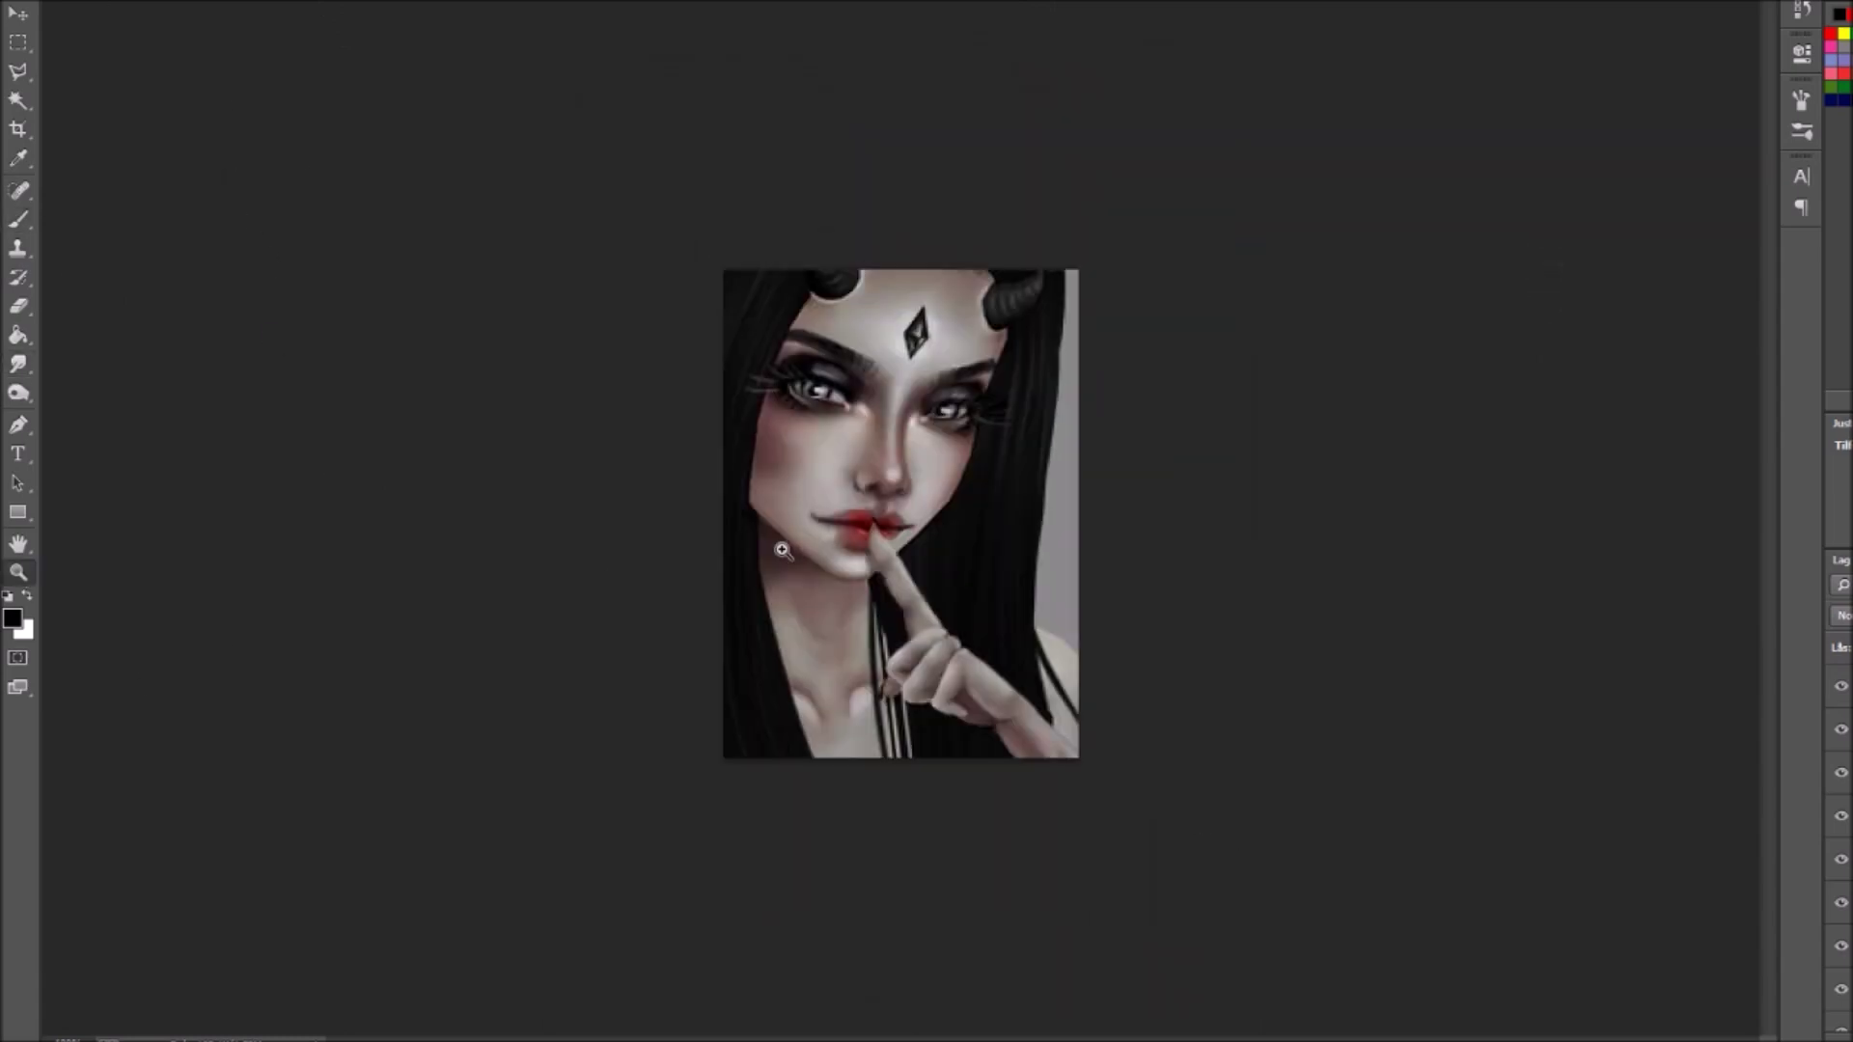
drag(1008, 917, 1070, 928)
alt+click(1240, 700)
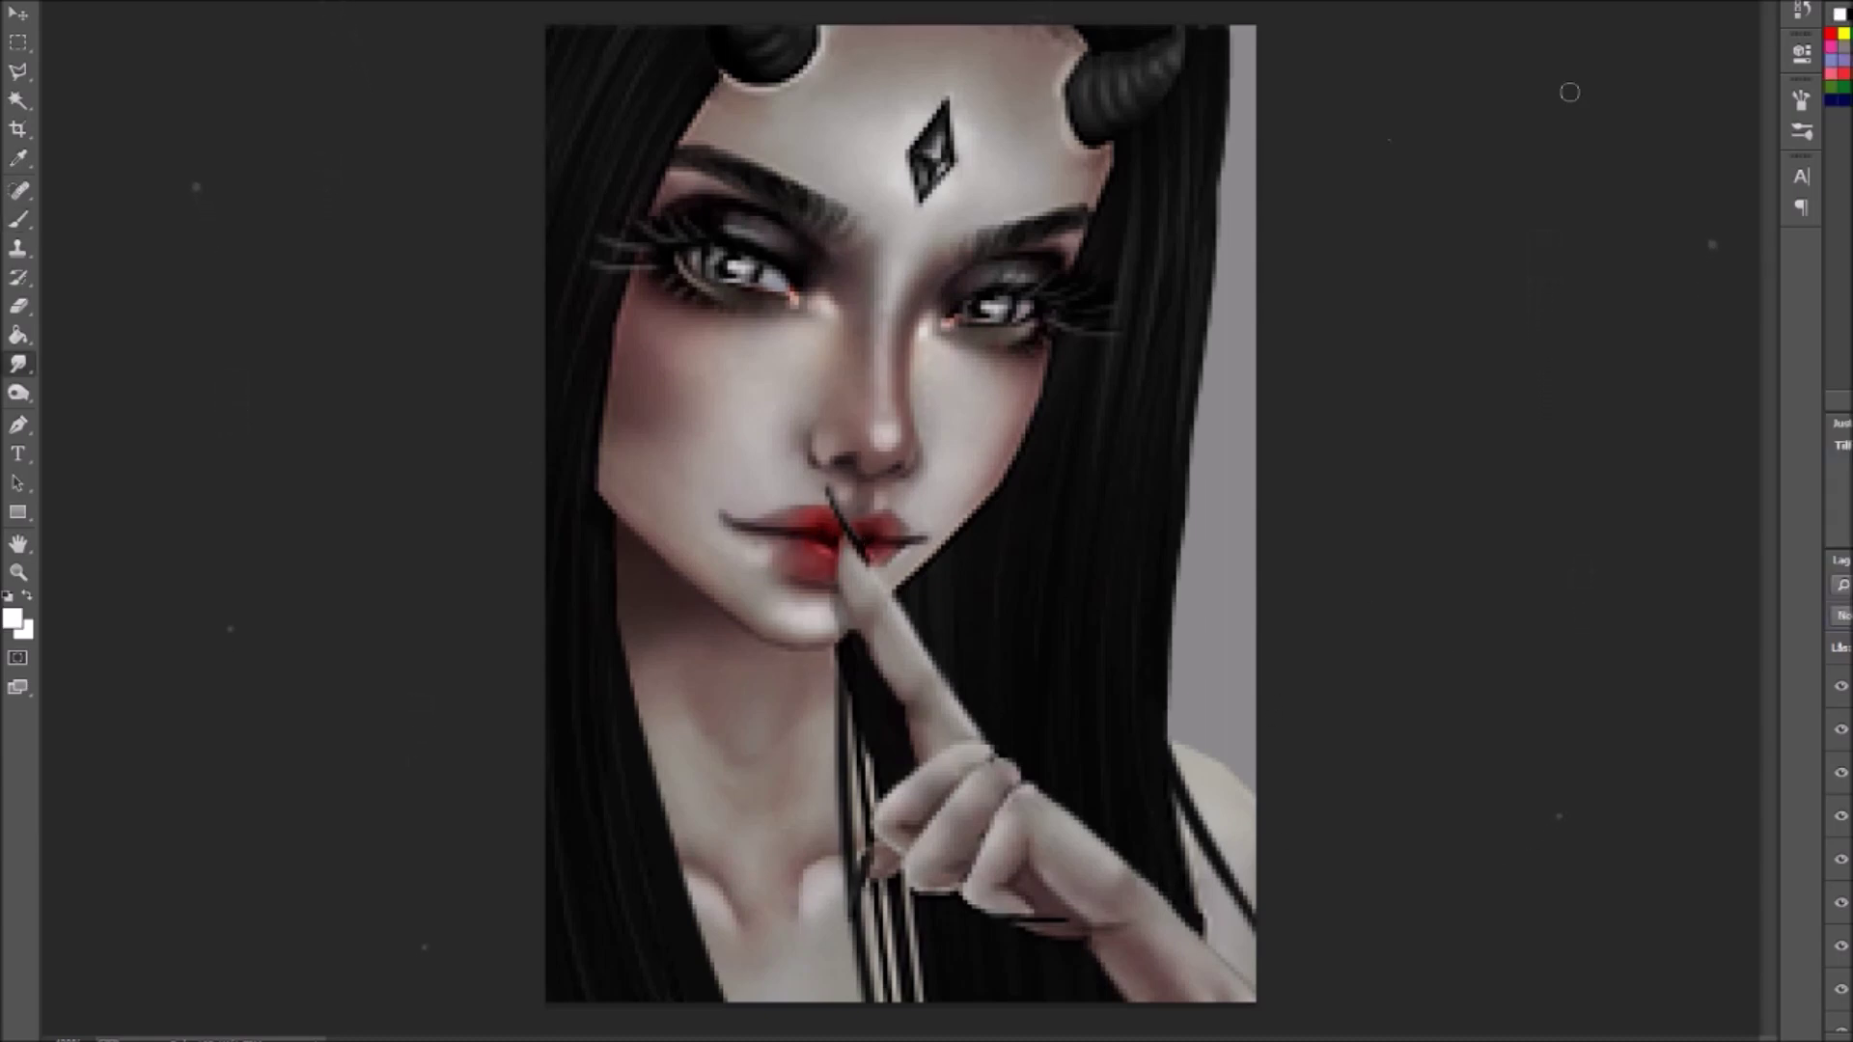
Step: Undo the last lip highlight stroke and pick red for the nose-tip blush
key(ctrl+z)
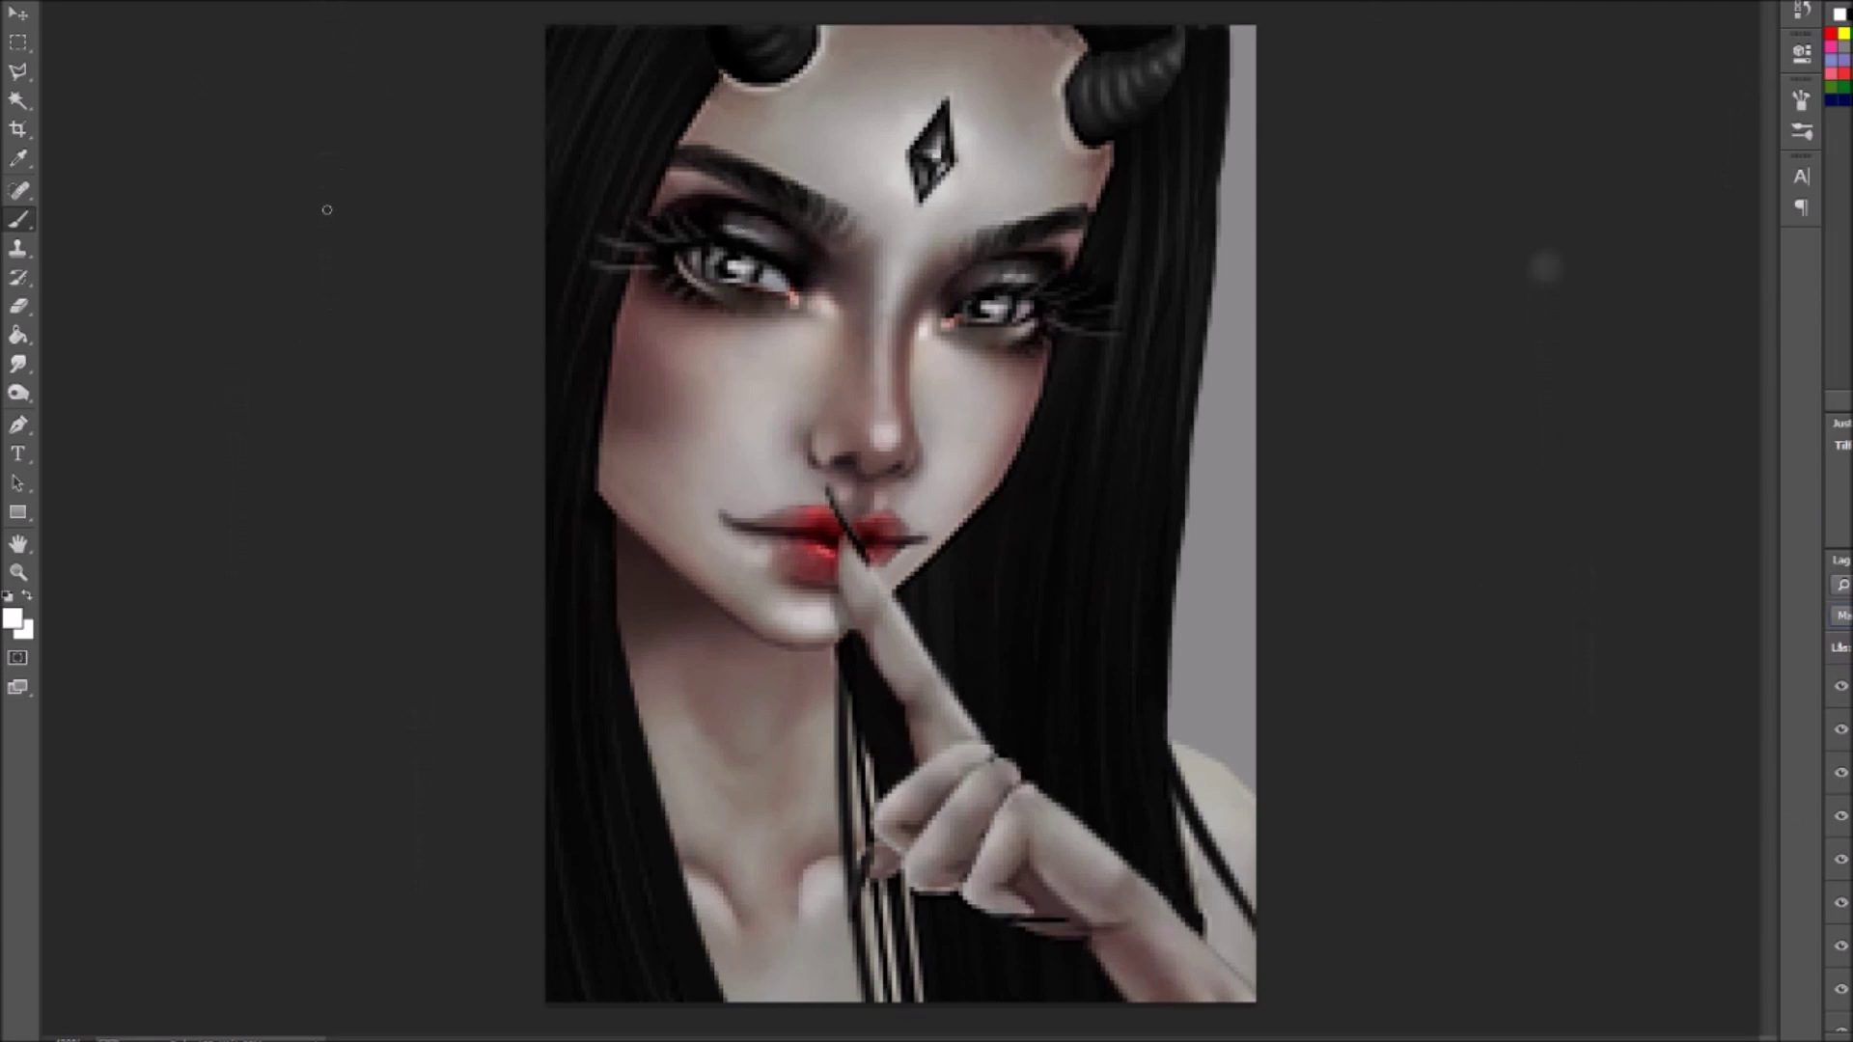
click(1831, 34)
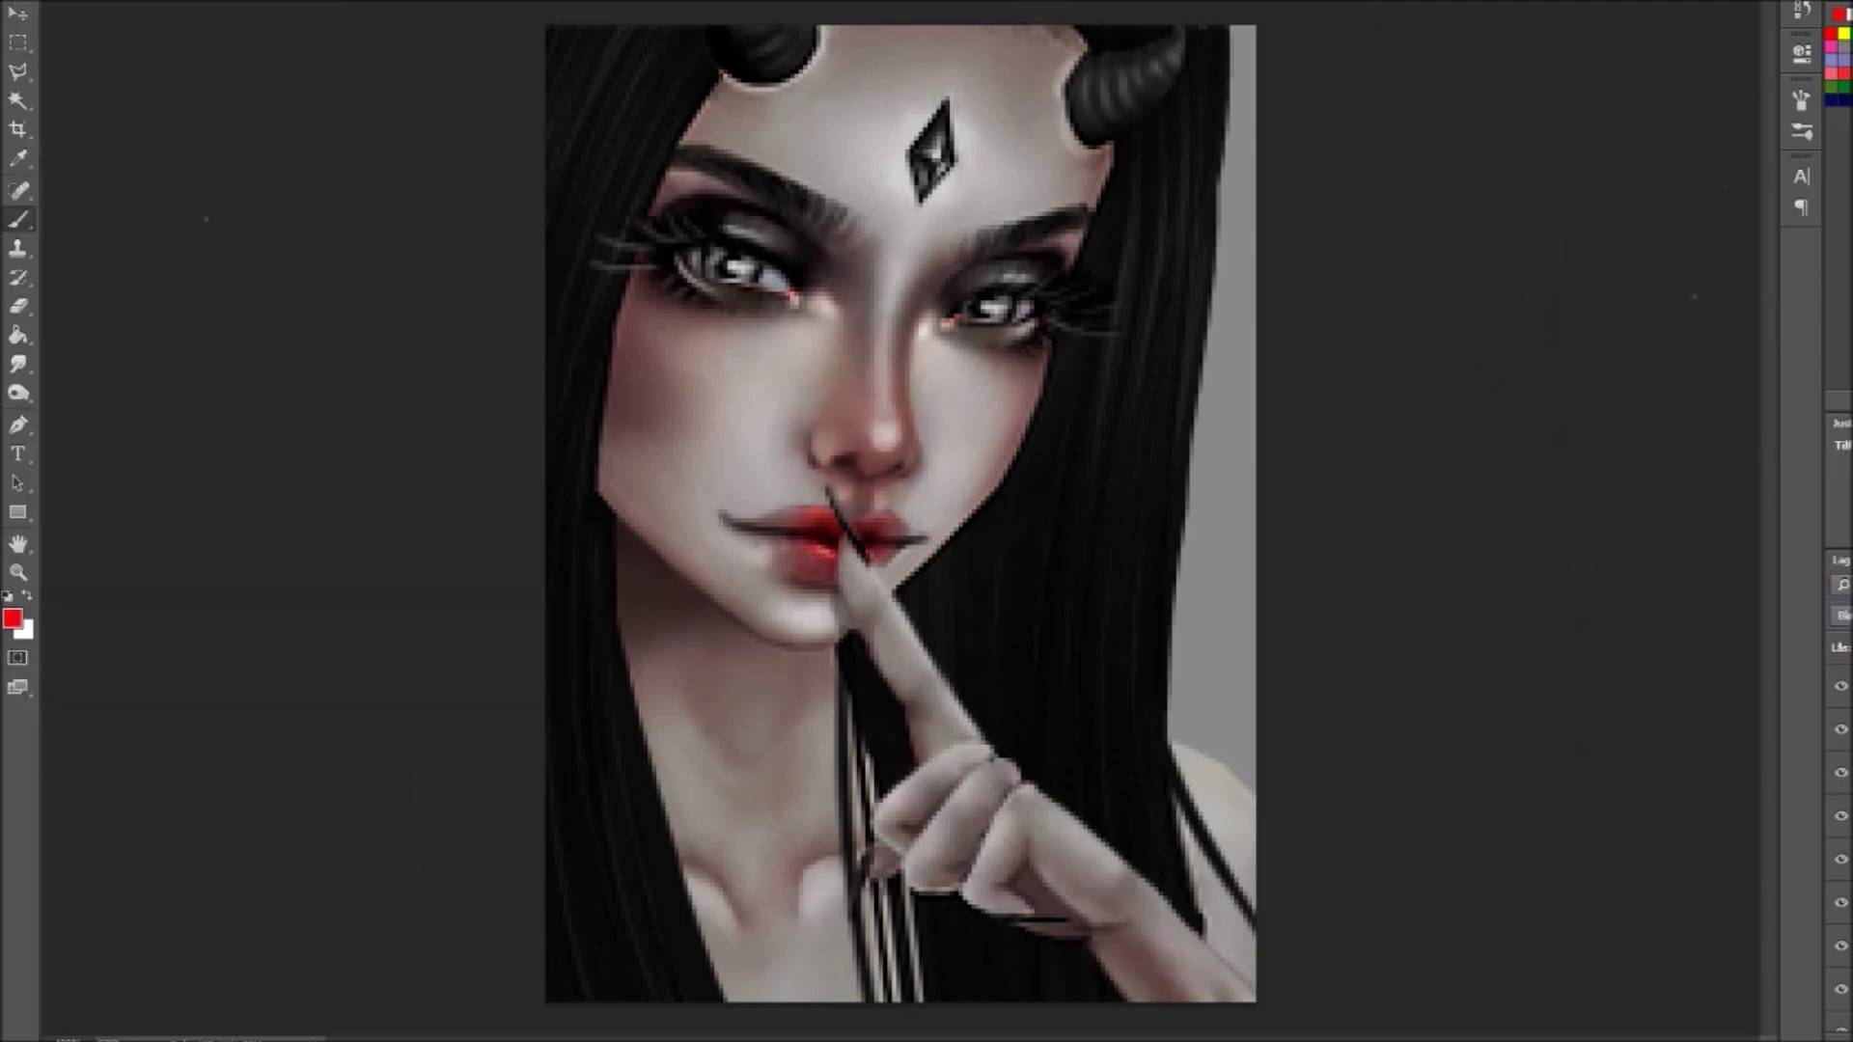